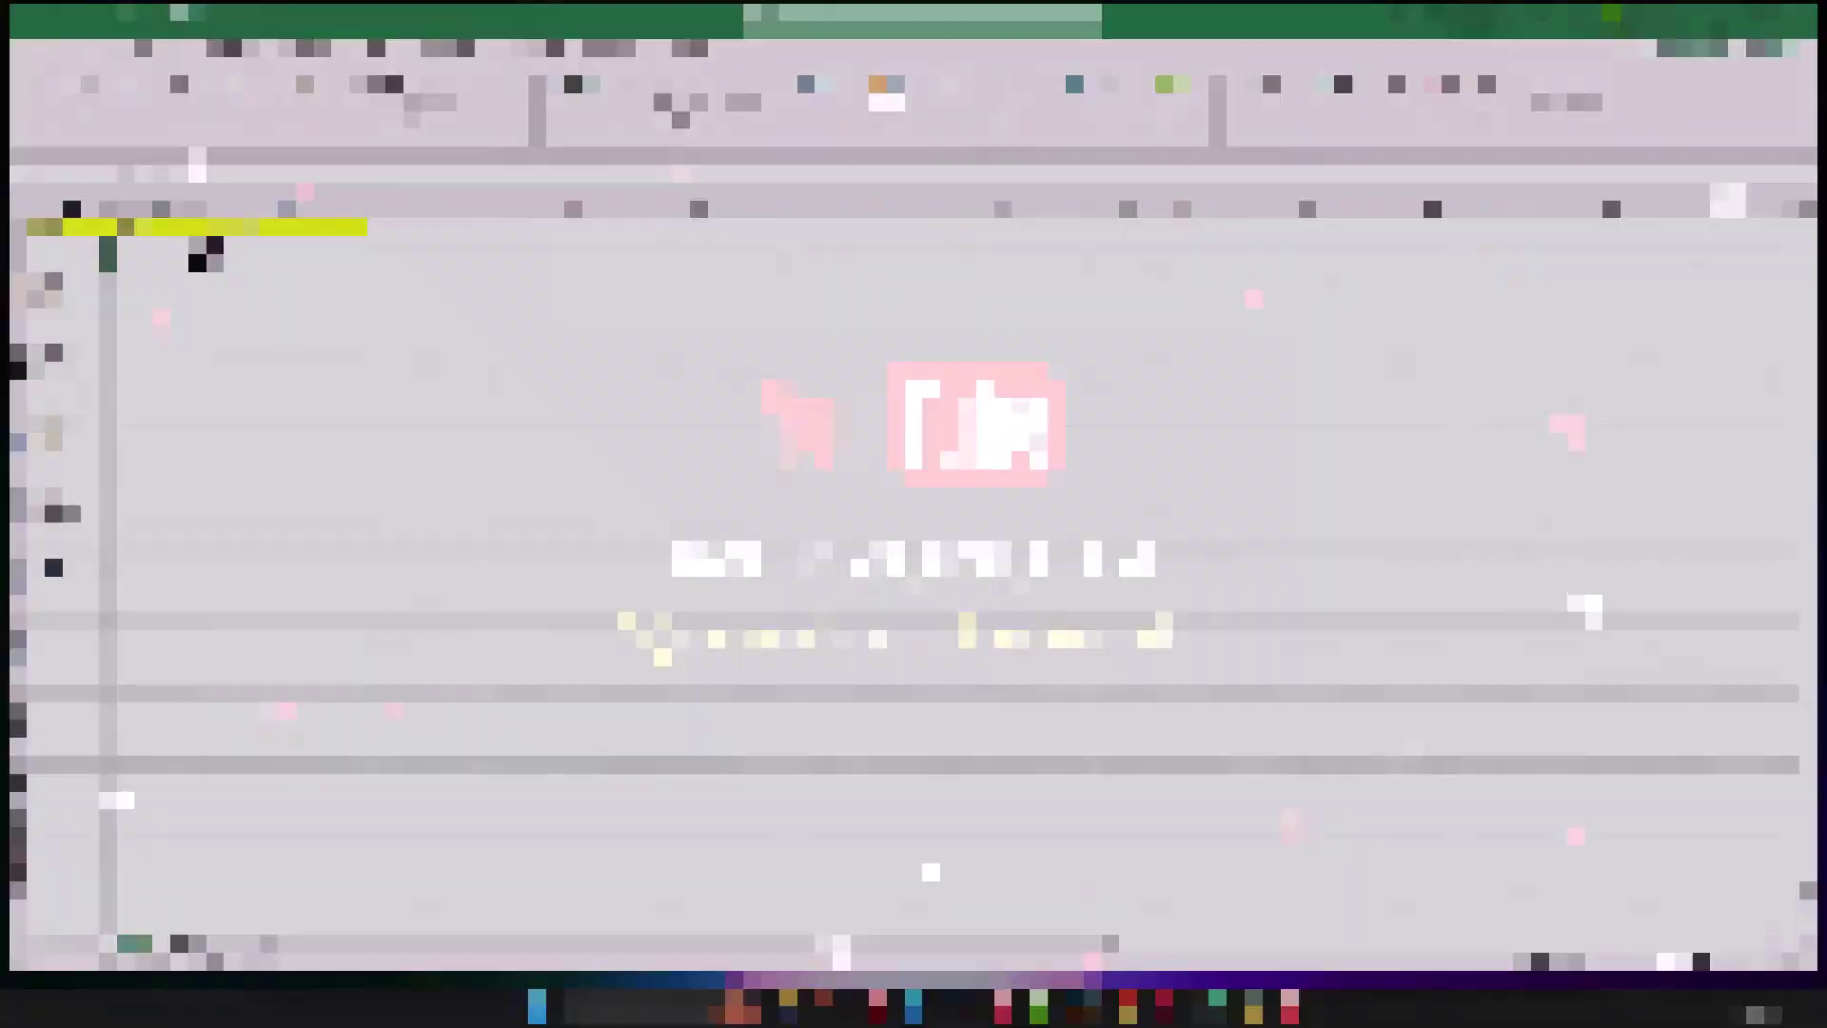
Pick Ordu for B2, İstanbul for B3 and Ankara for B4 from the city dropdowns.
{"action": "left_click", "coordinate": [217, 255]}
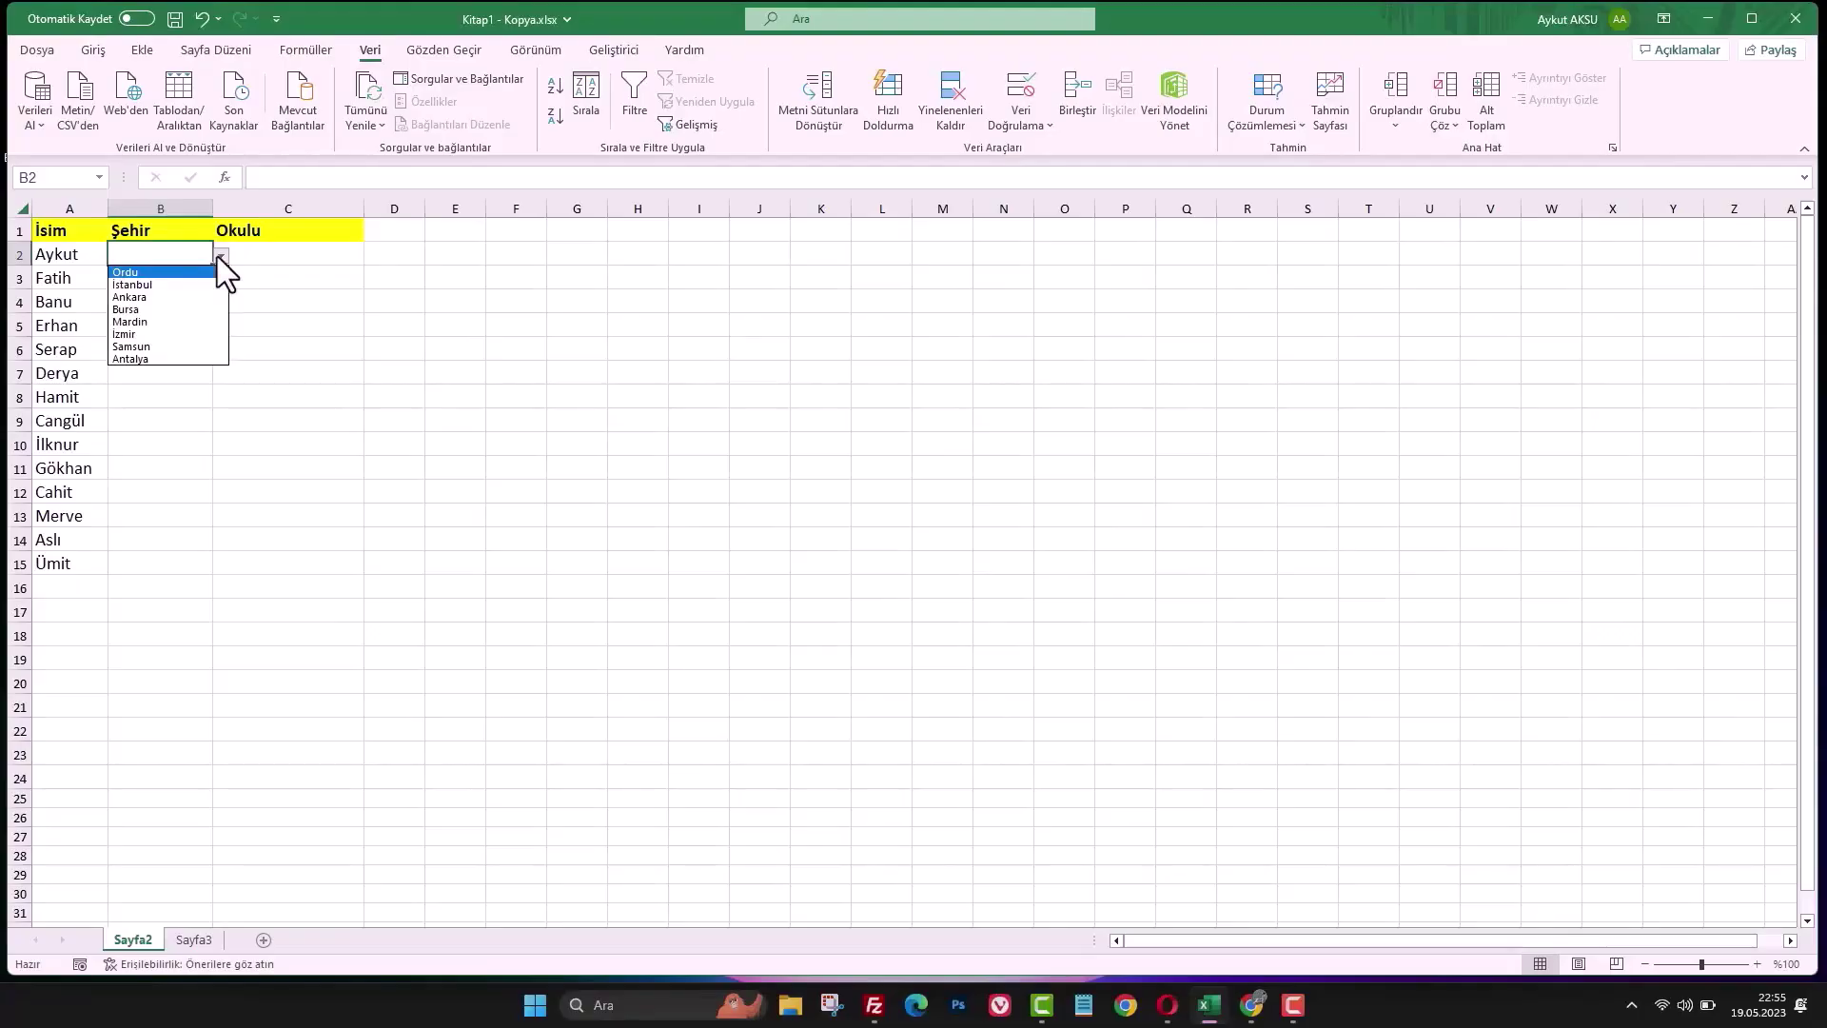
{"action": "left_click", "coordinate": [181, 265]}
{"action": "left_click", "coordinate": [183, 278]}
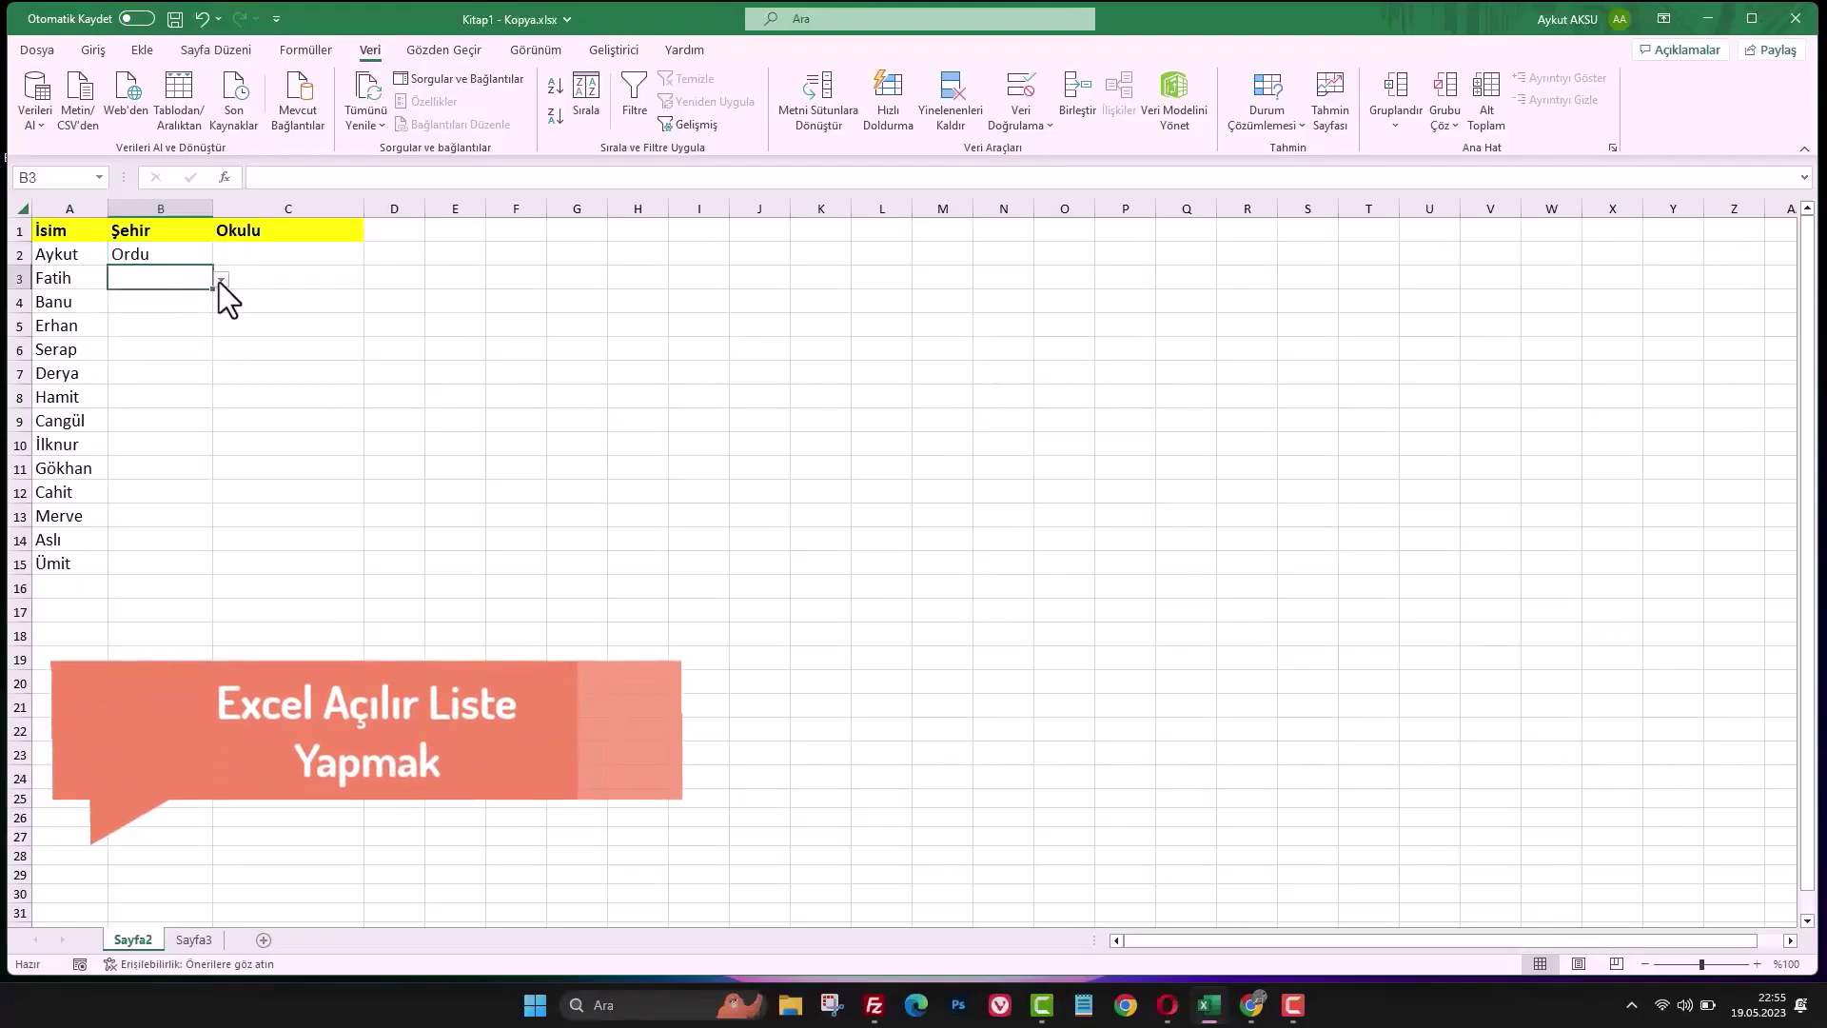
{"action": "left_click", "coordinate": [220, 280]}
{"action": "key", "text": "Escape"}
{"action": "left_click", "coordinate": [171, 306]}
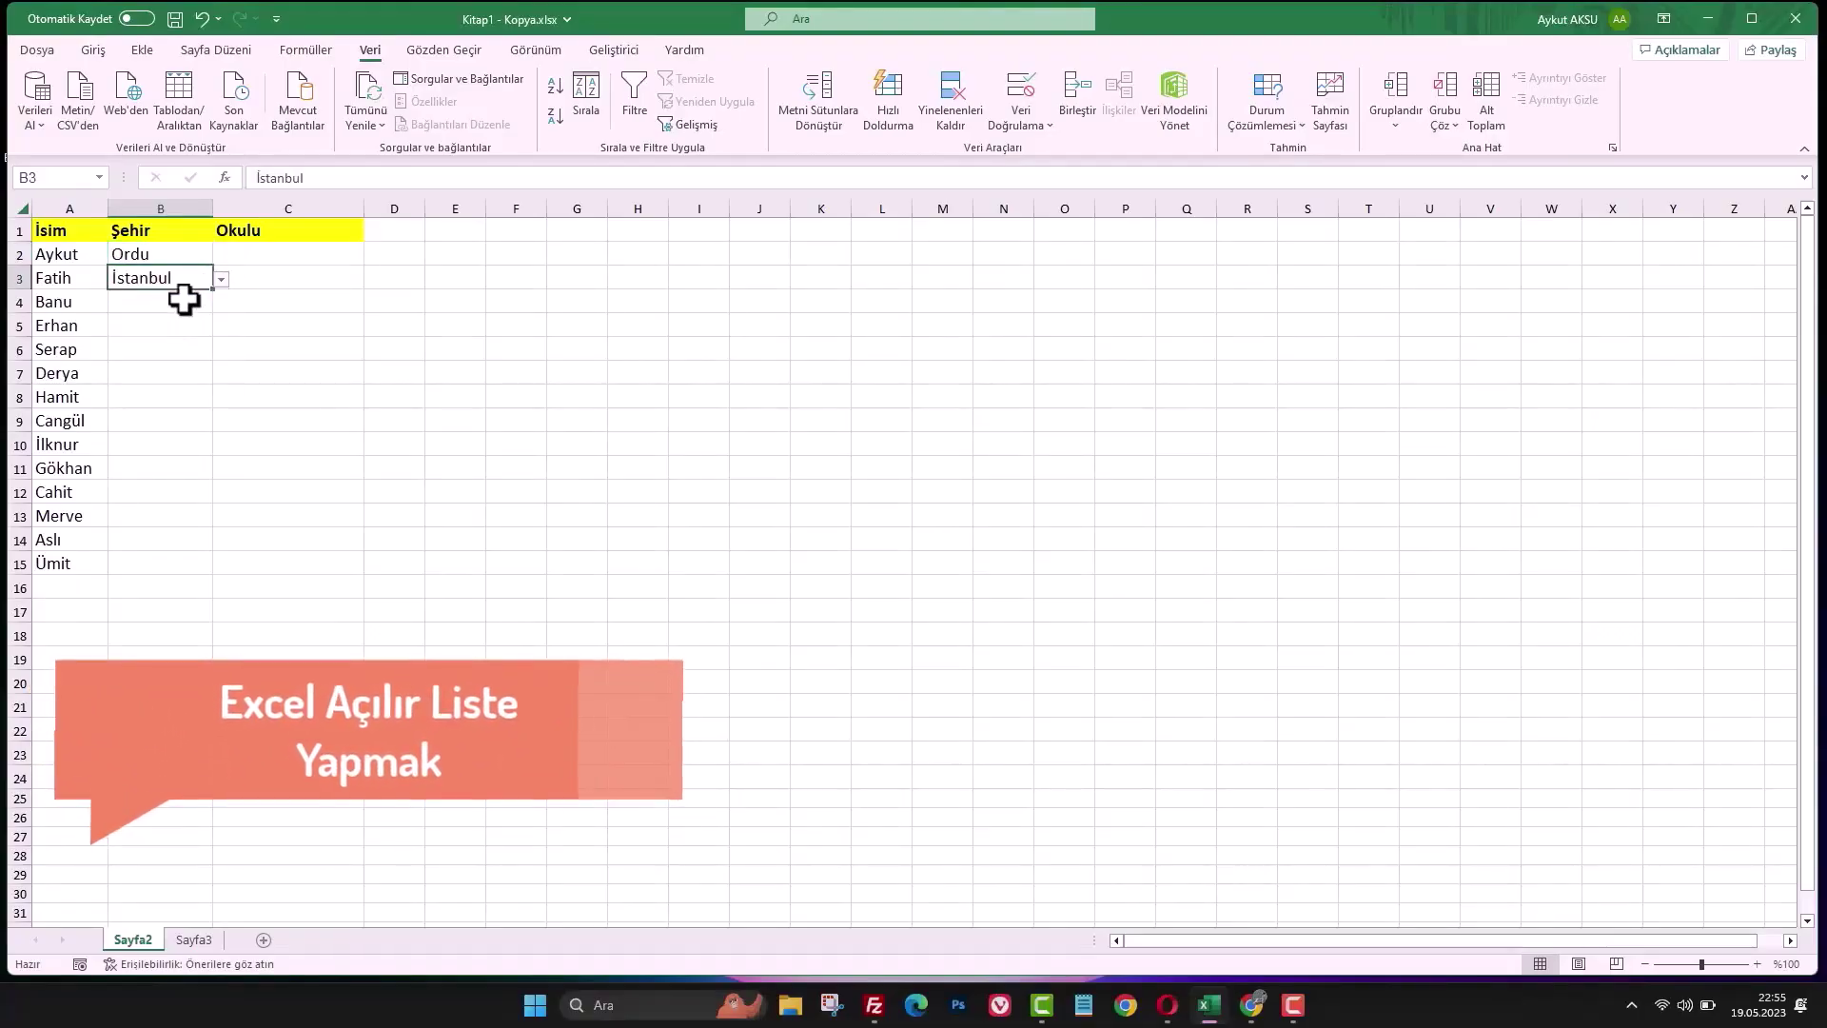
{"action": "left_click", "coordinate": [184, 301]}
{"action": "left_click", "coordinate": [220, 303]}
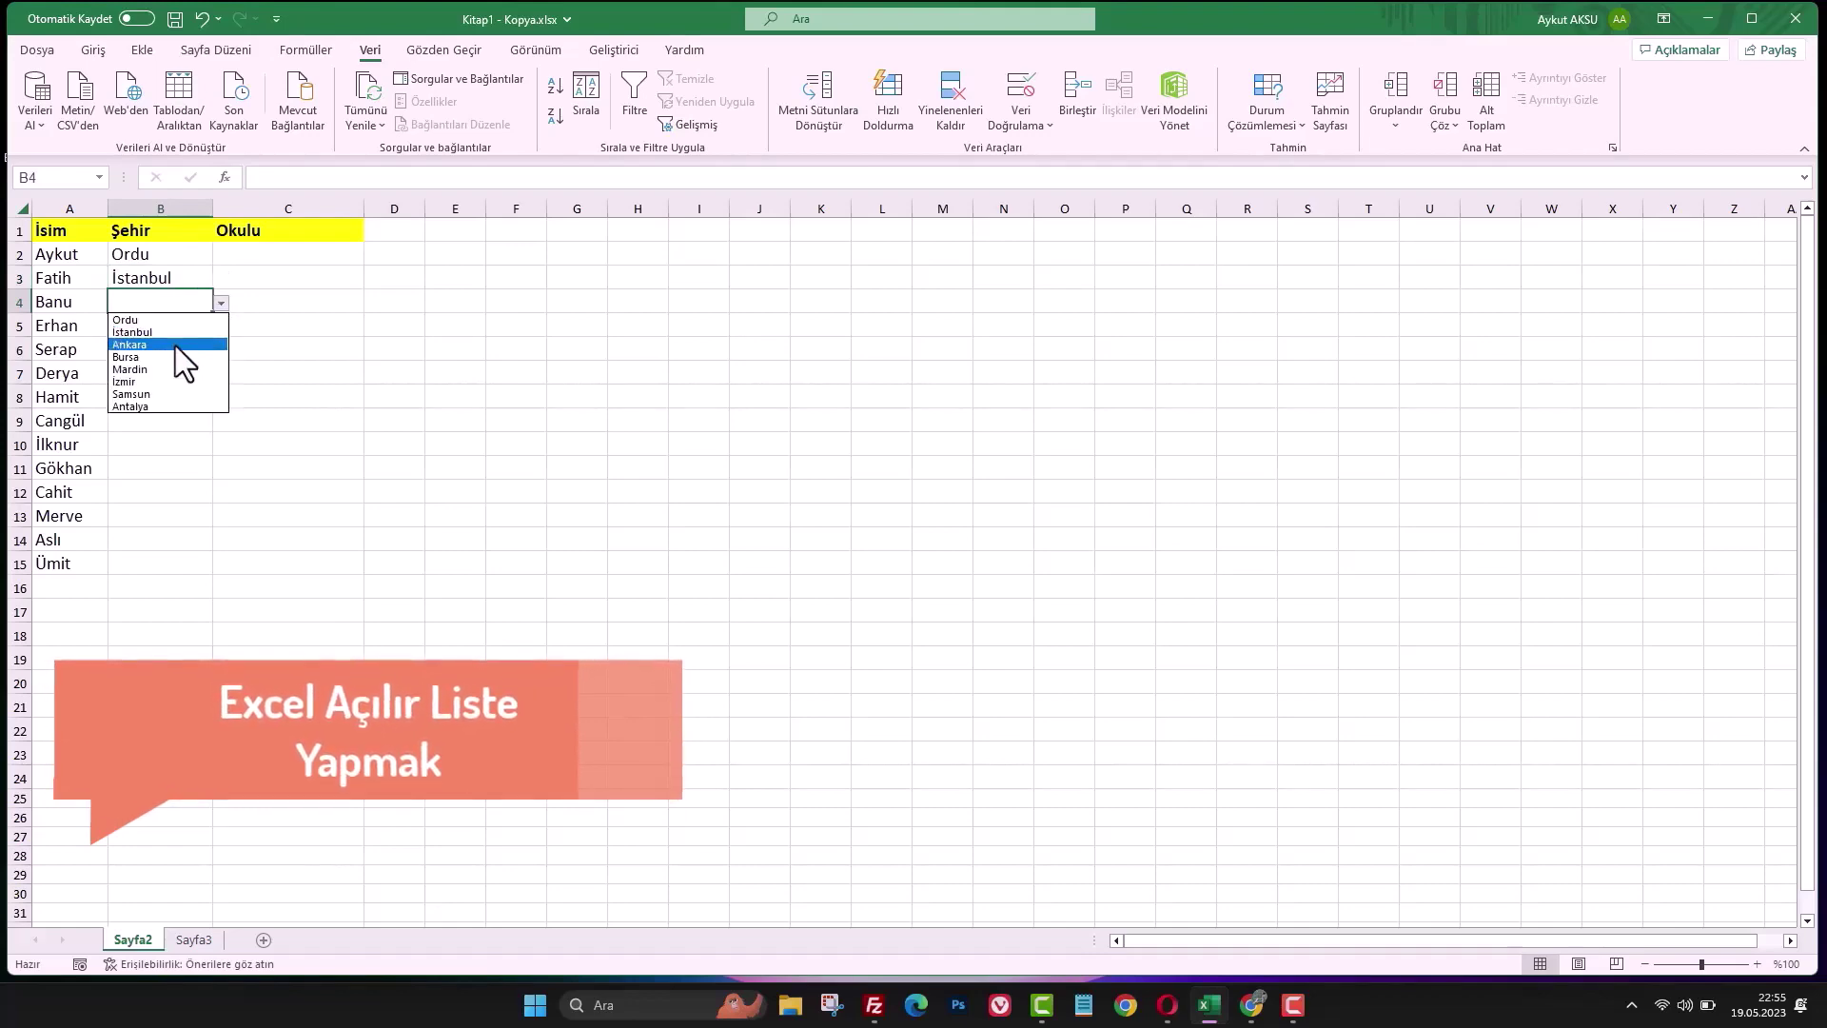
{"action": "left_click", "coordinate": [176, 344]}
Pick İstanbul for B9 and Bursa for B7 from the city dropdowns.
{"action": "left_click", "coordinate": [174, 425]}
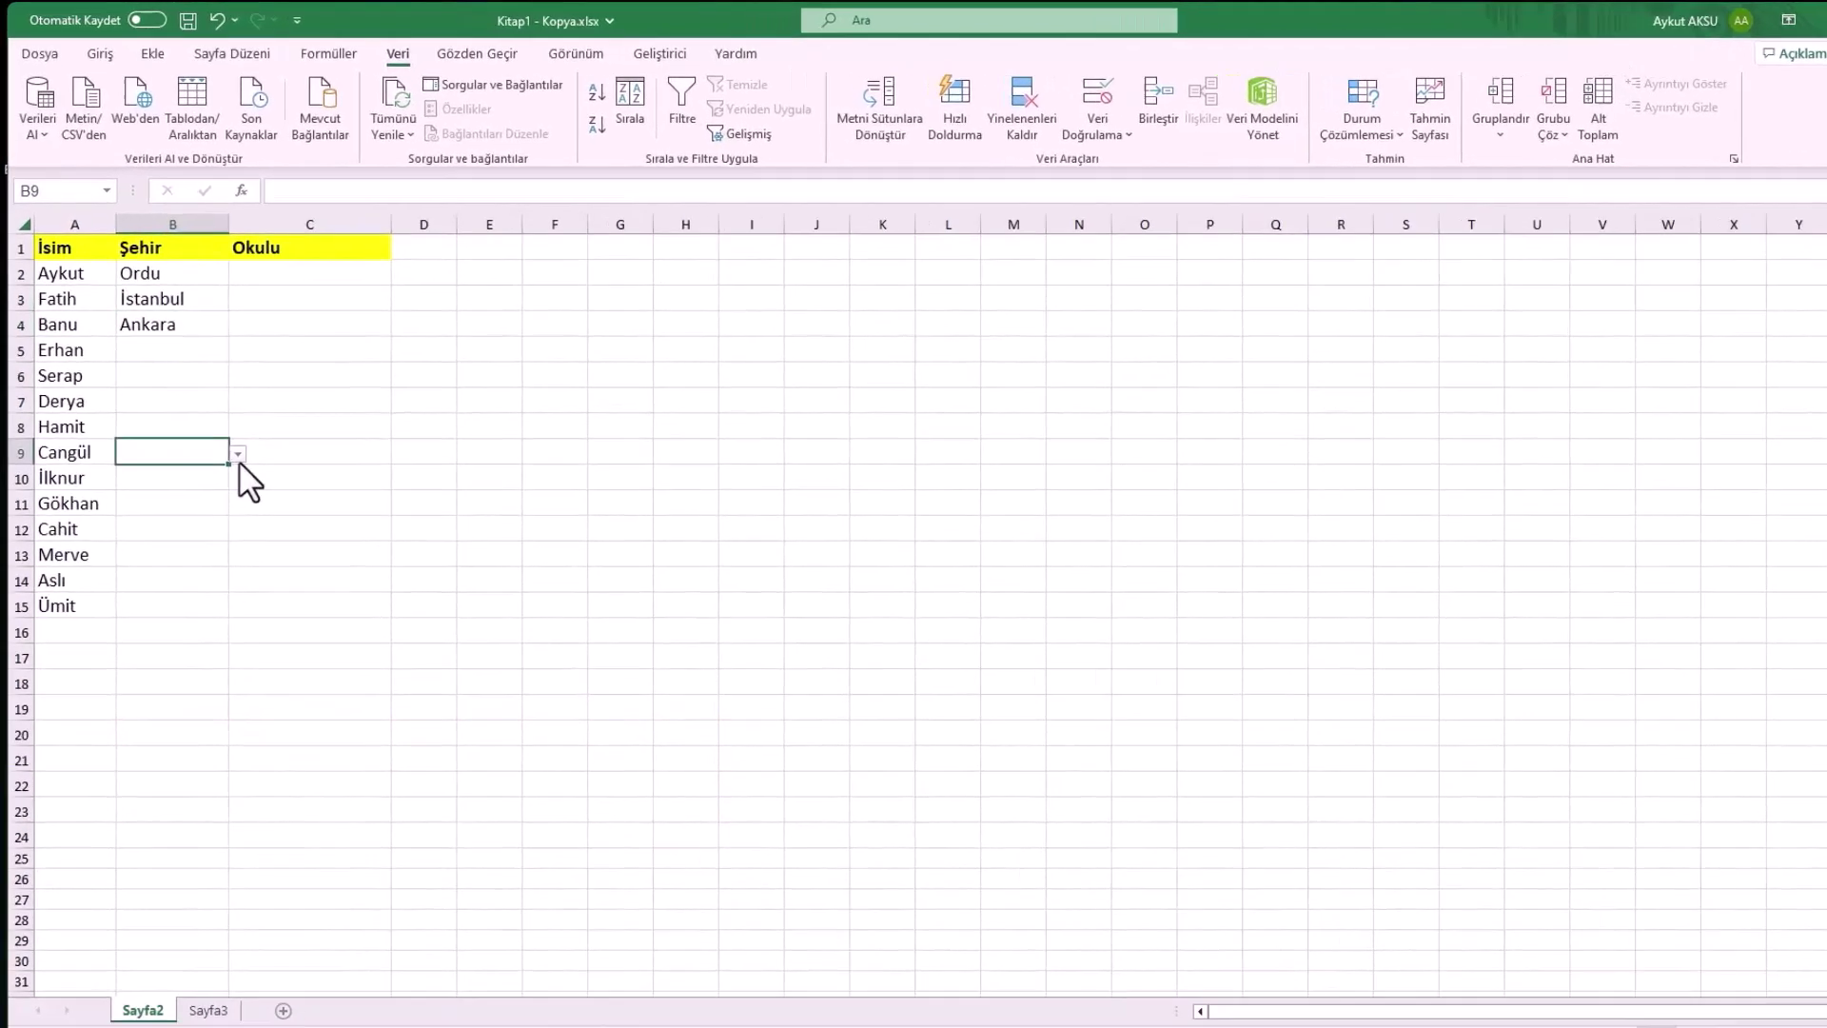
{"action": "left_click", "coordinate": [220, 421]}
{"action": "left_click", "coordinate": [176, 455]}
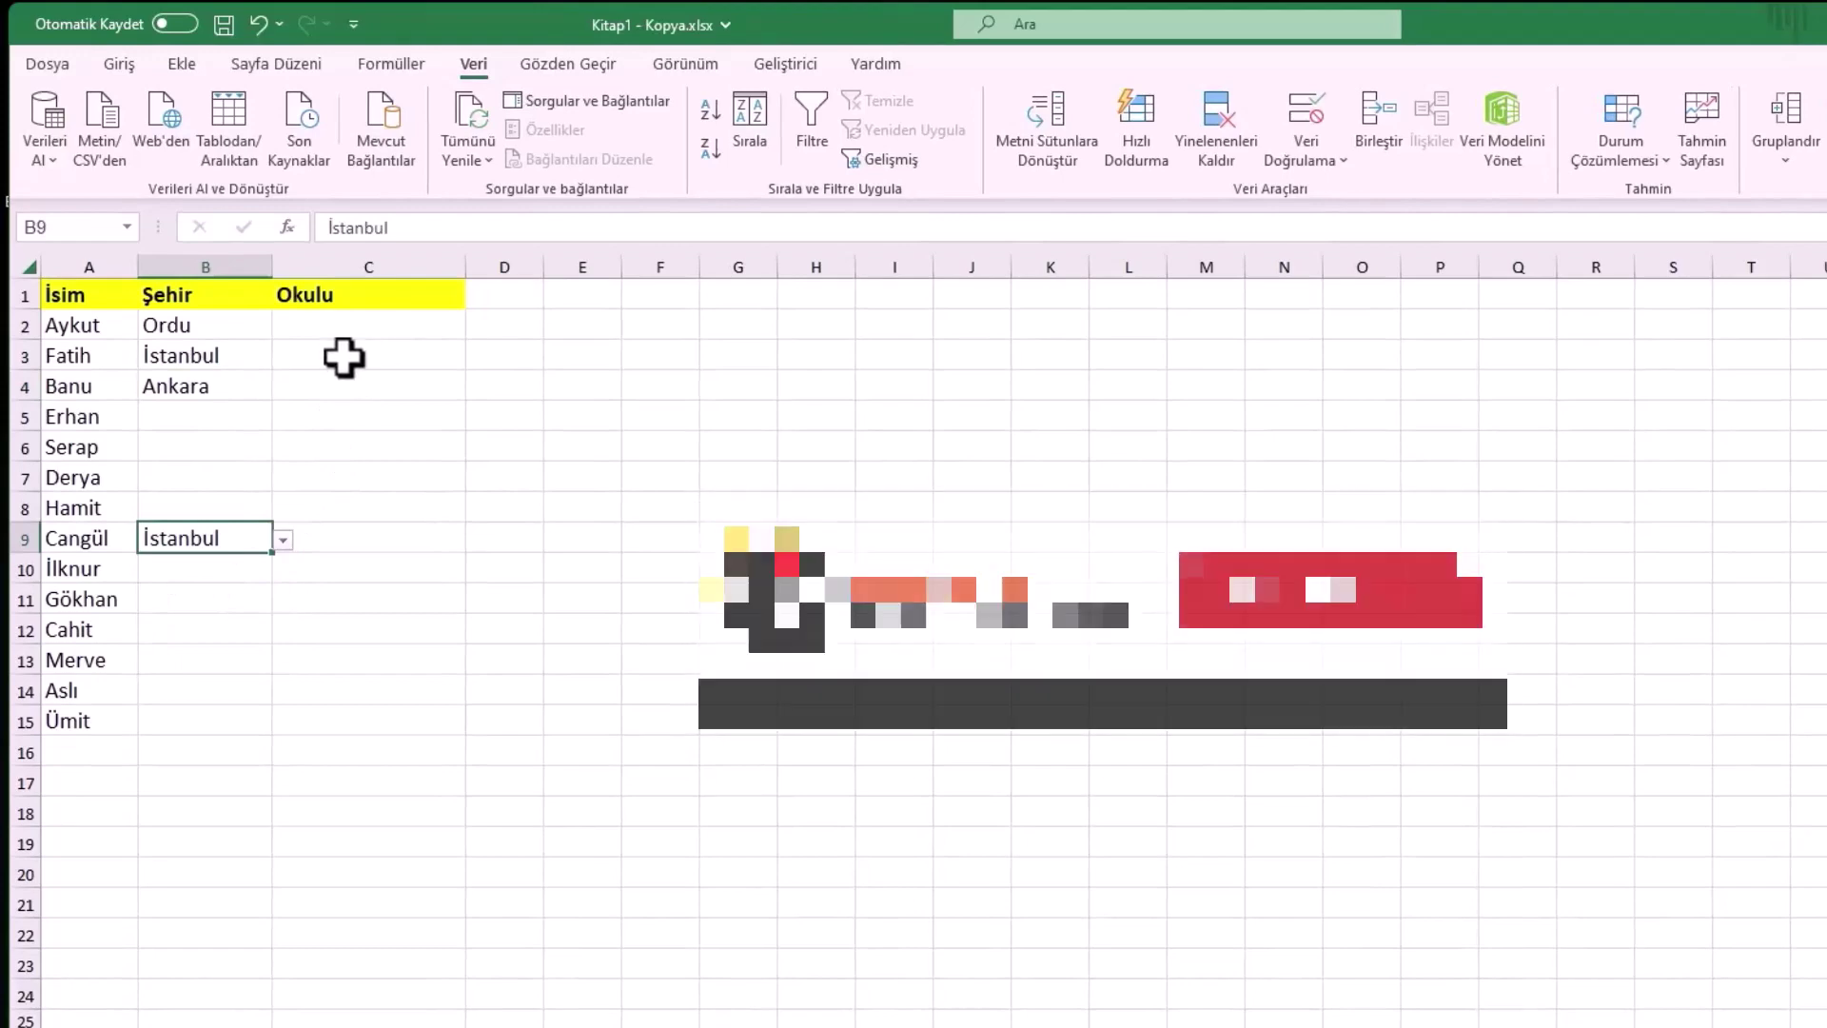
{"action": "left_click", "coordinate": [204, 477]}
{"action": "left_click", "coordinate": [283, 479]}
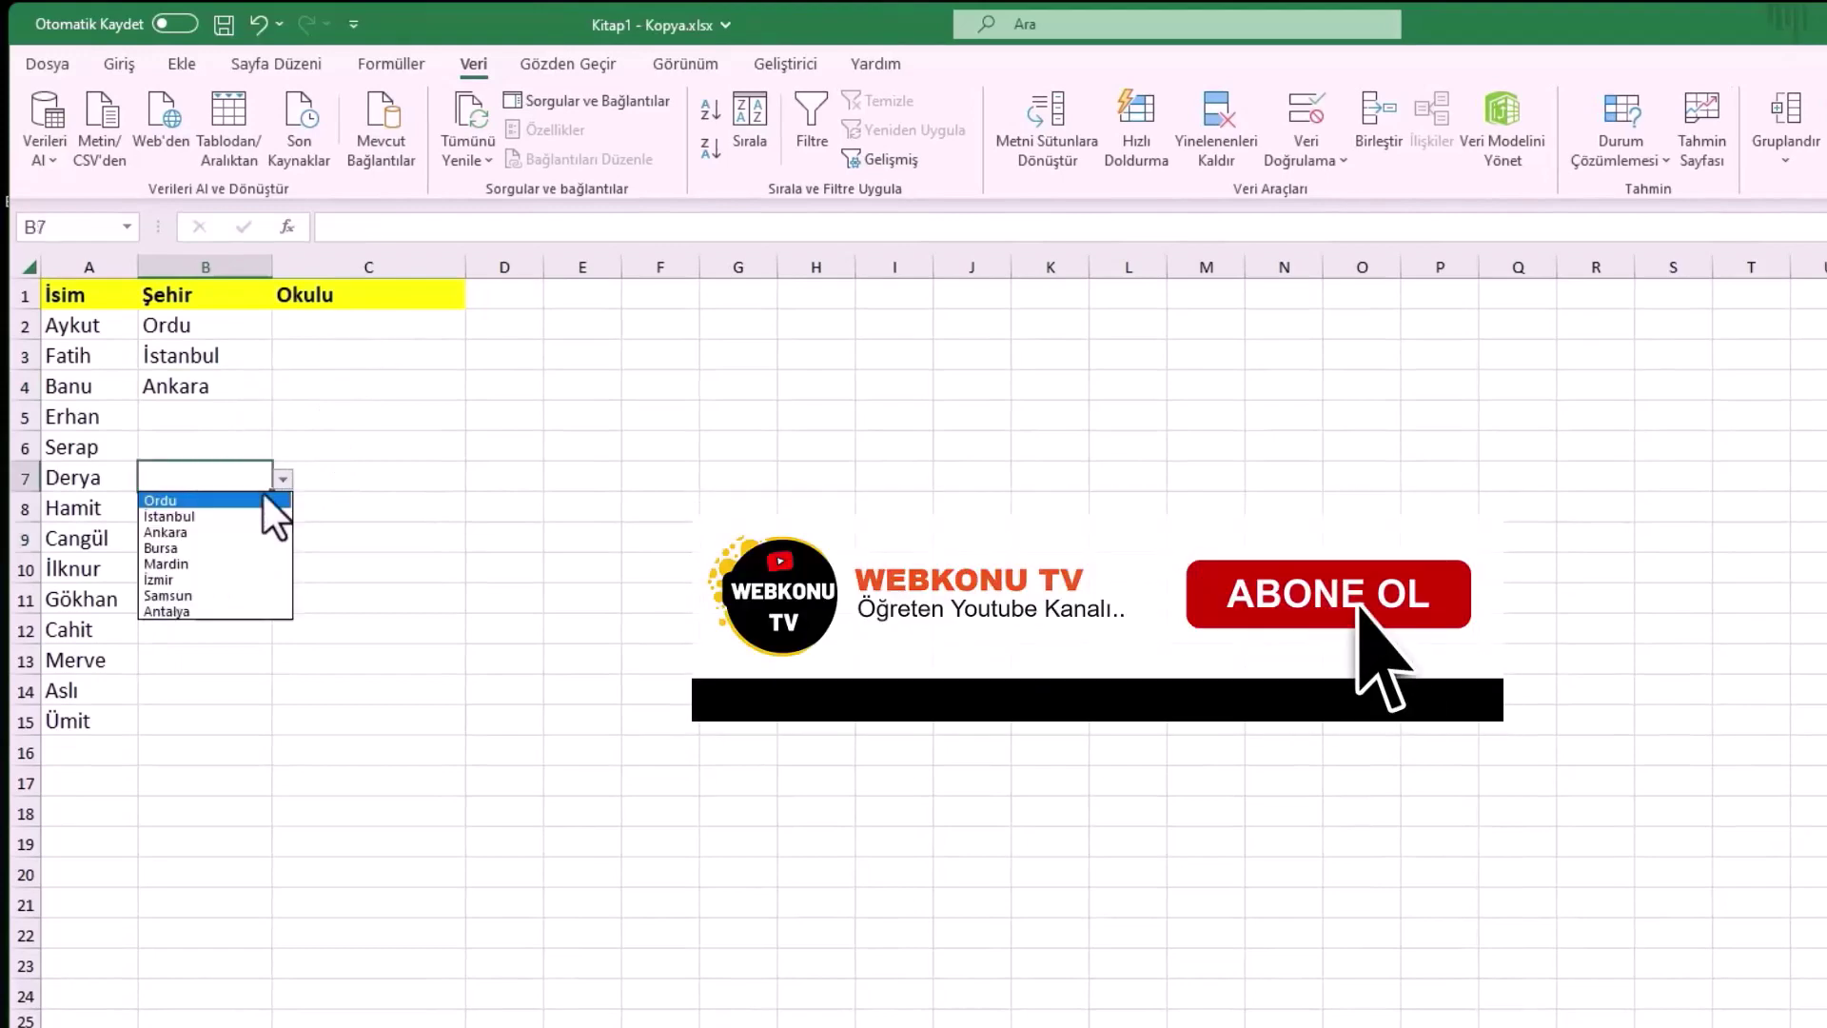
{"action": "left_click", "coordinate": [219, 548]}
{"action": "left_click", "coordinate": [236, 444]}
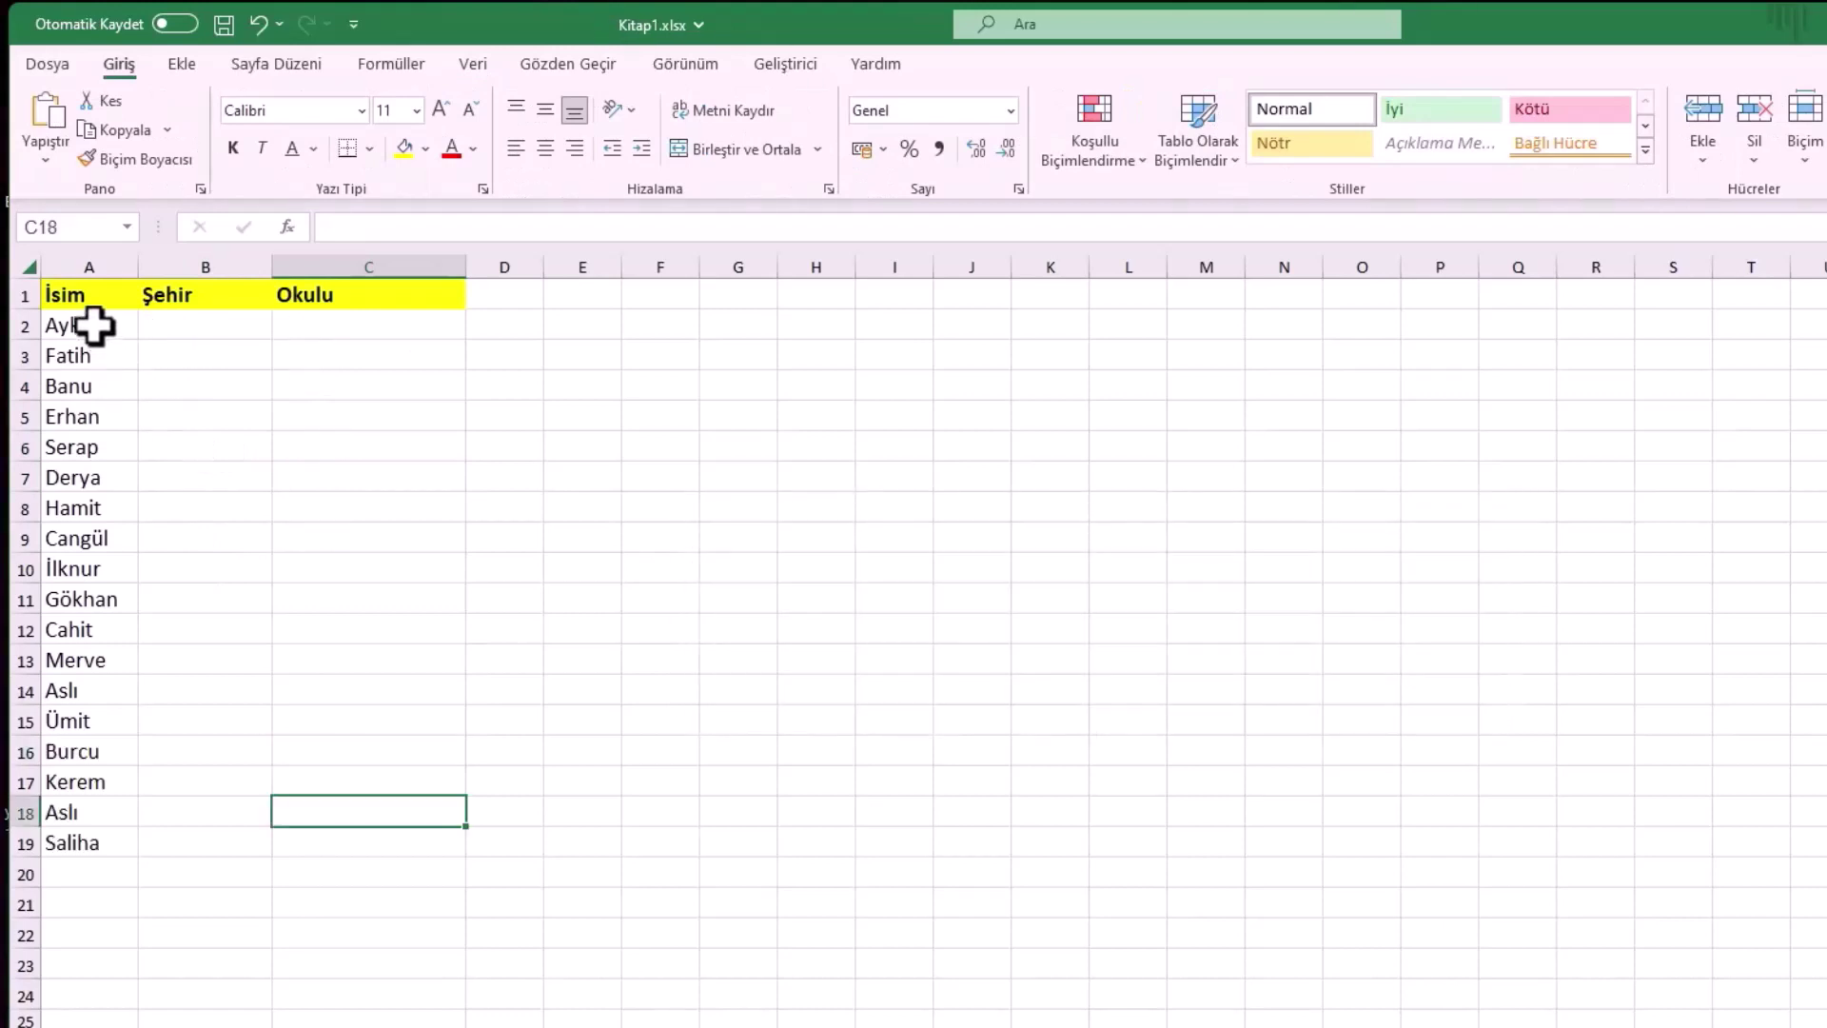
Select the names in A2:A19 and the Şehir/Okulu headers, dismissing the save-changes prompt.
{"action": "left_click_drag", "start_coordinate": [89, 323], "coordinate": [96, 841]}
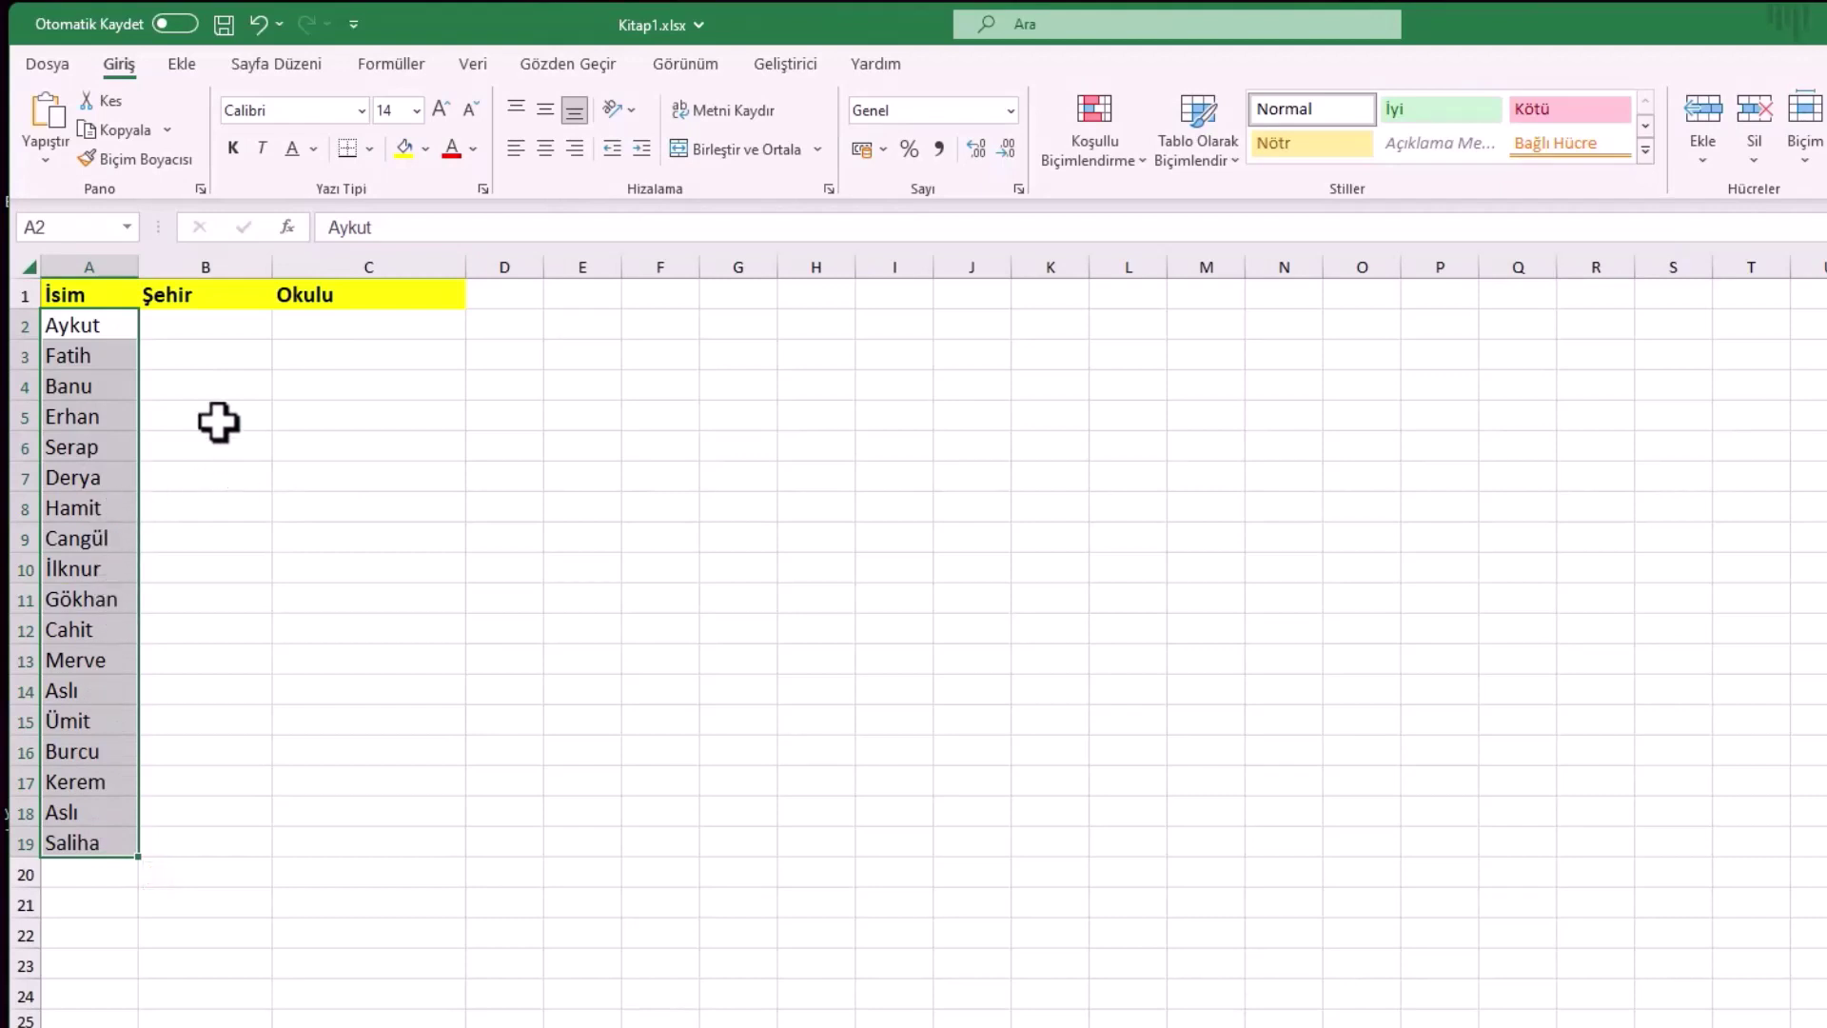
{"action": "left_click", "coordinate": [232, 295]}
{"action": "left_click", "coordinate": [344, 296]}
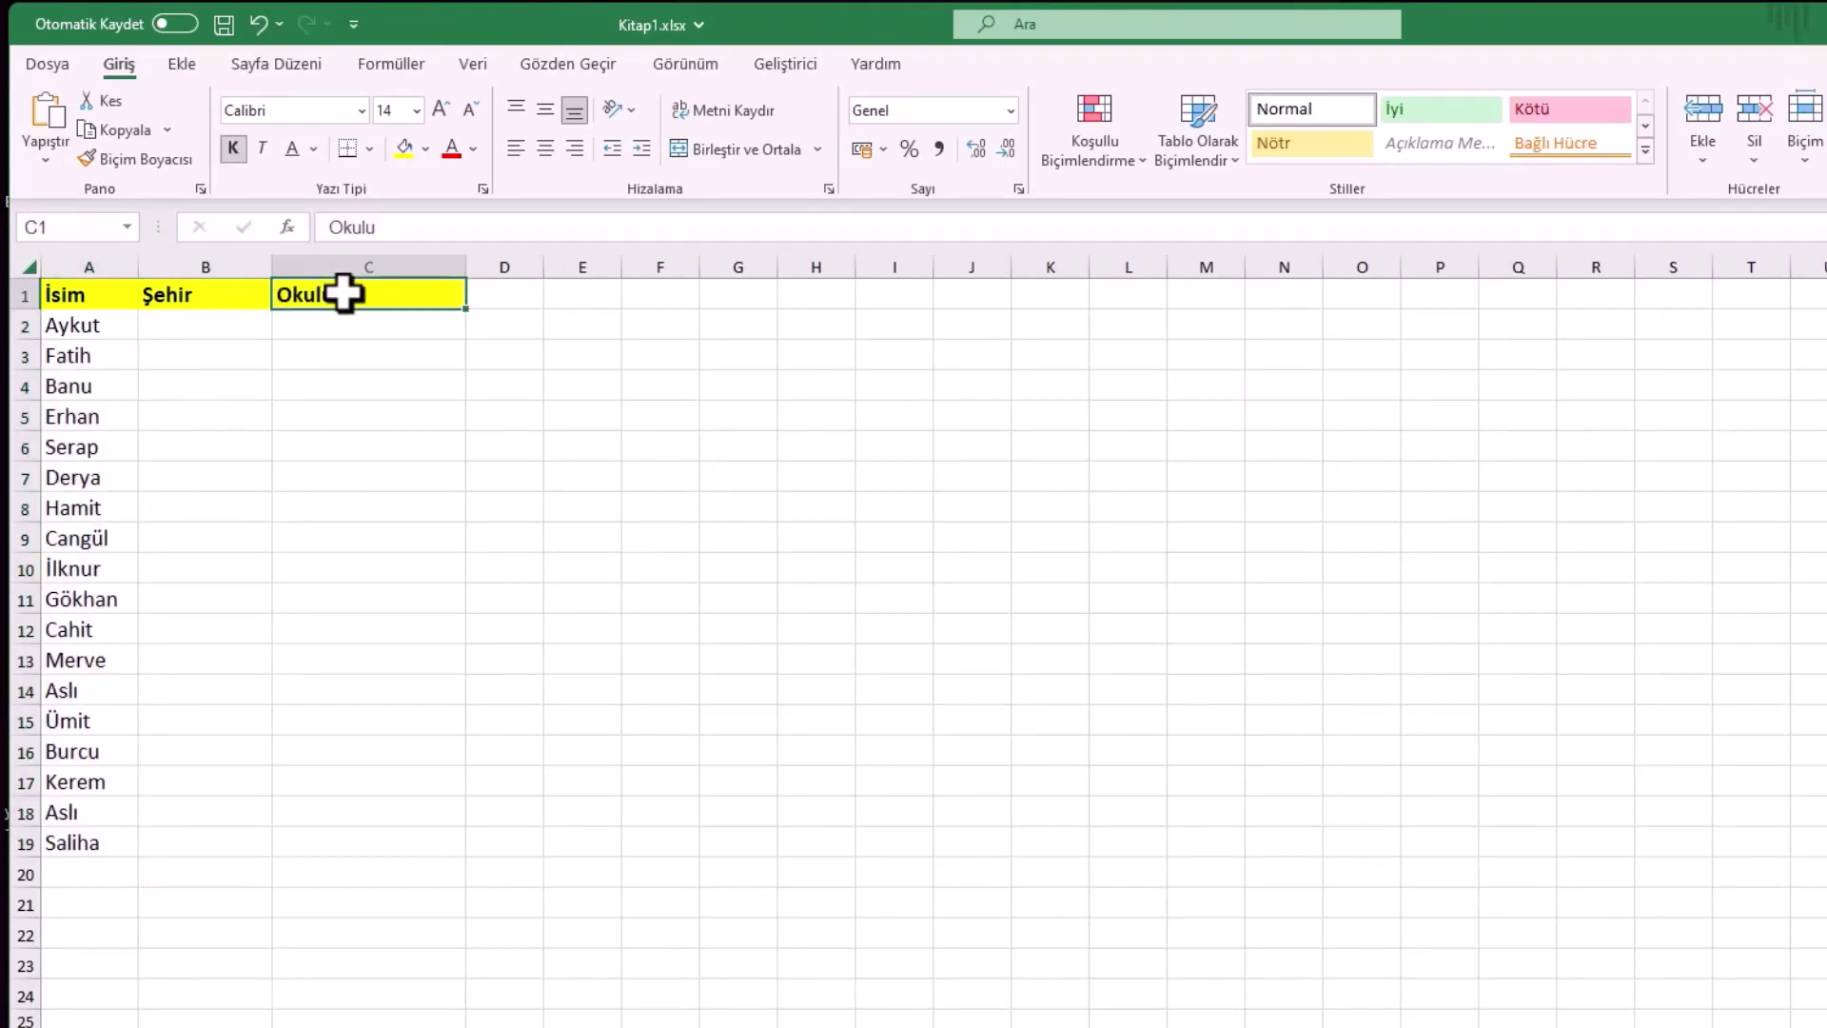
{"action": "mouse_move", "coordinate": [245, 298]}
{"action": "left_mouse_down"}
{"action": "mouse_move", "coordinate": [226, 818]}
{"action": "mouse_move", "coordinate": [245, 285]}
{"action": "left_mouse_up"}
{"action": "left_click", "coordinate": [244, 496]}
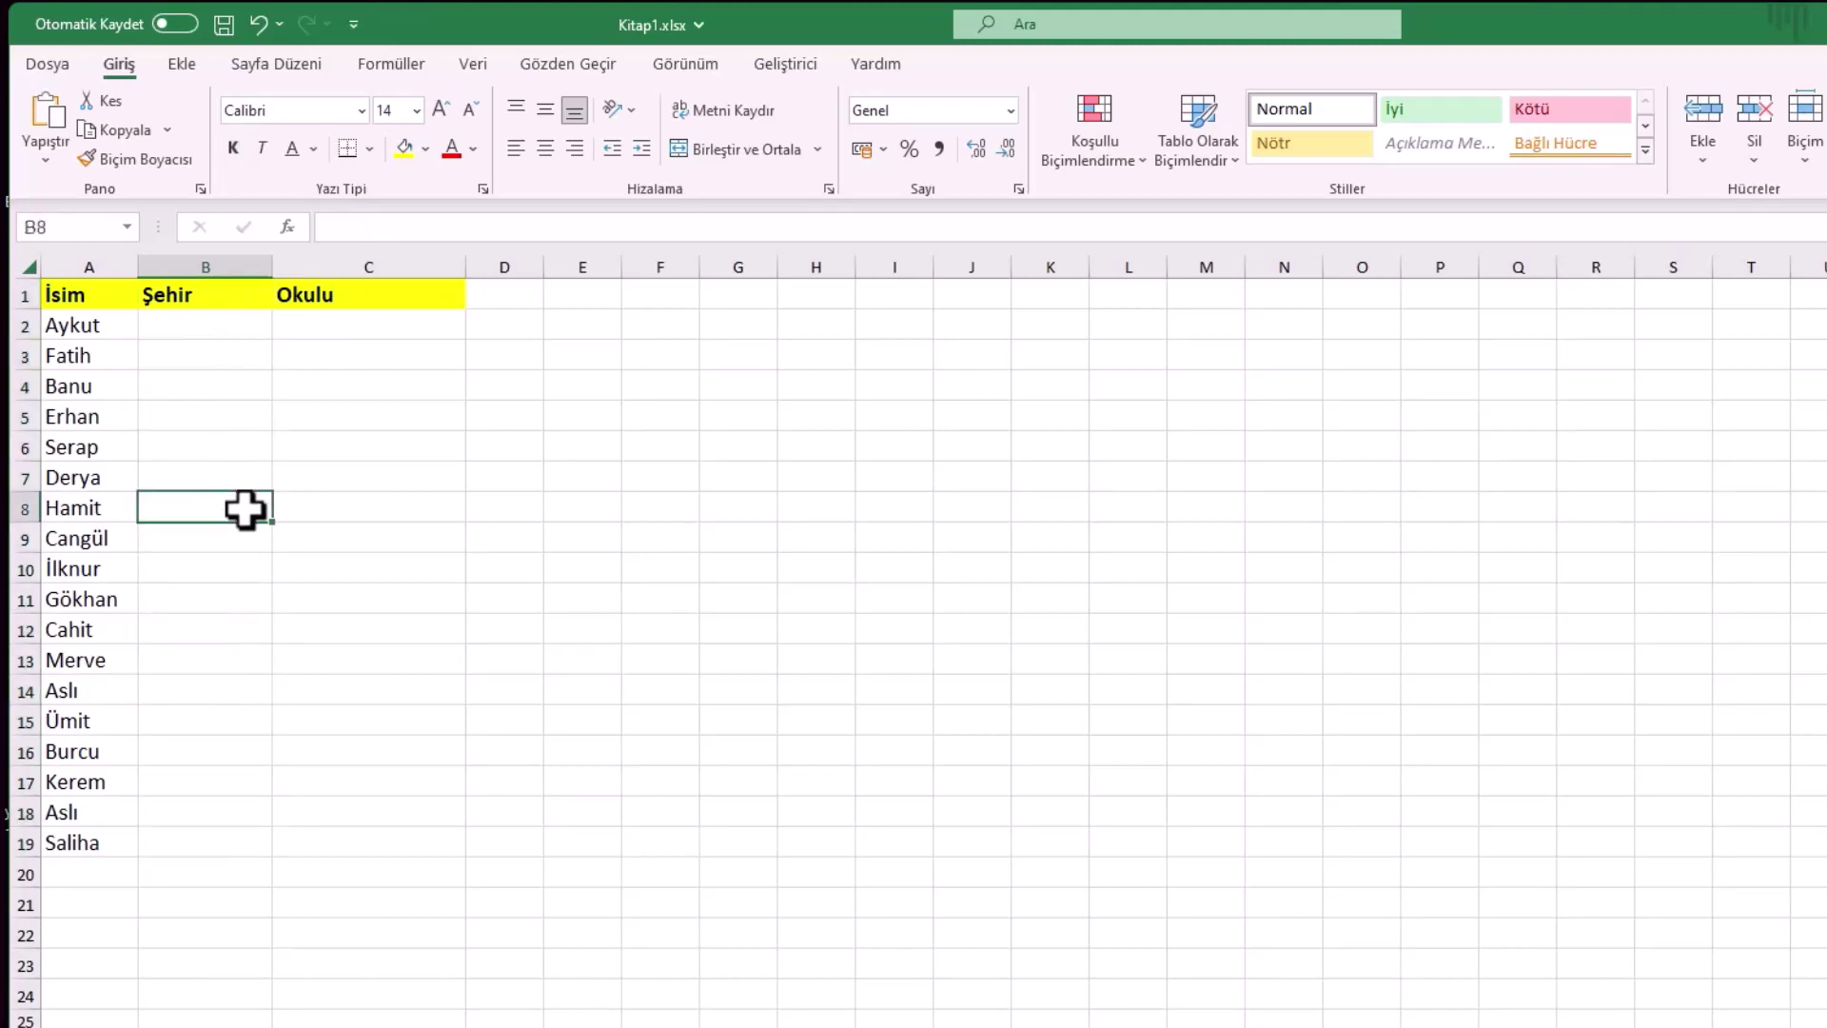
{"action": "key", "text": "alt+F4"}
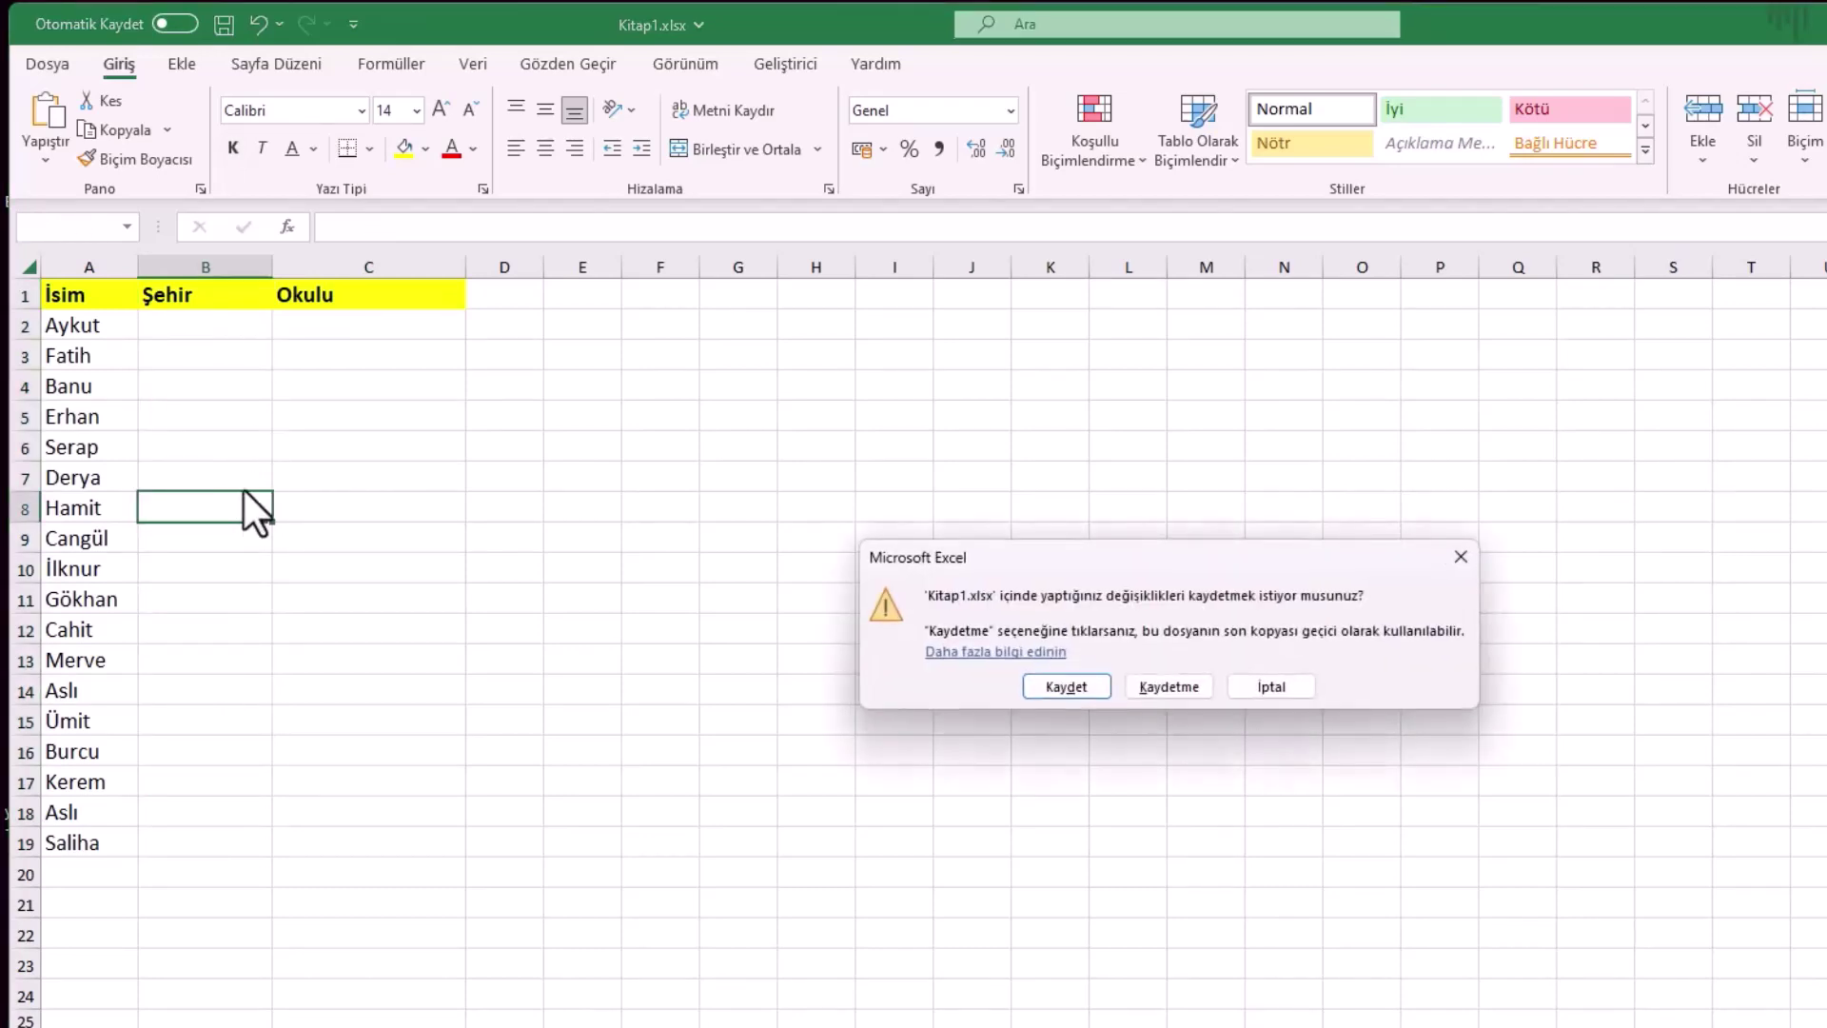
{"action": "key", "text": "Escape"}
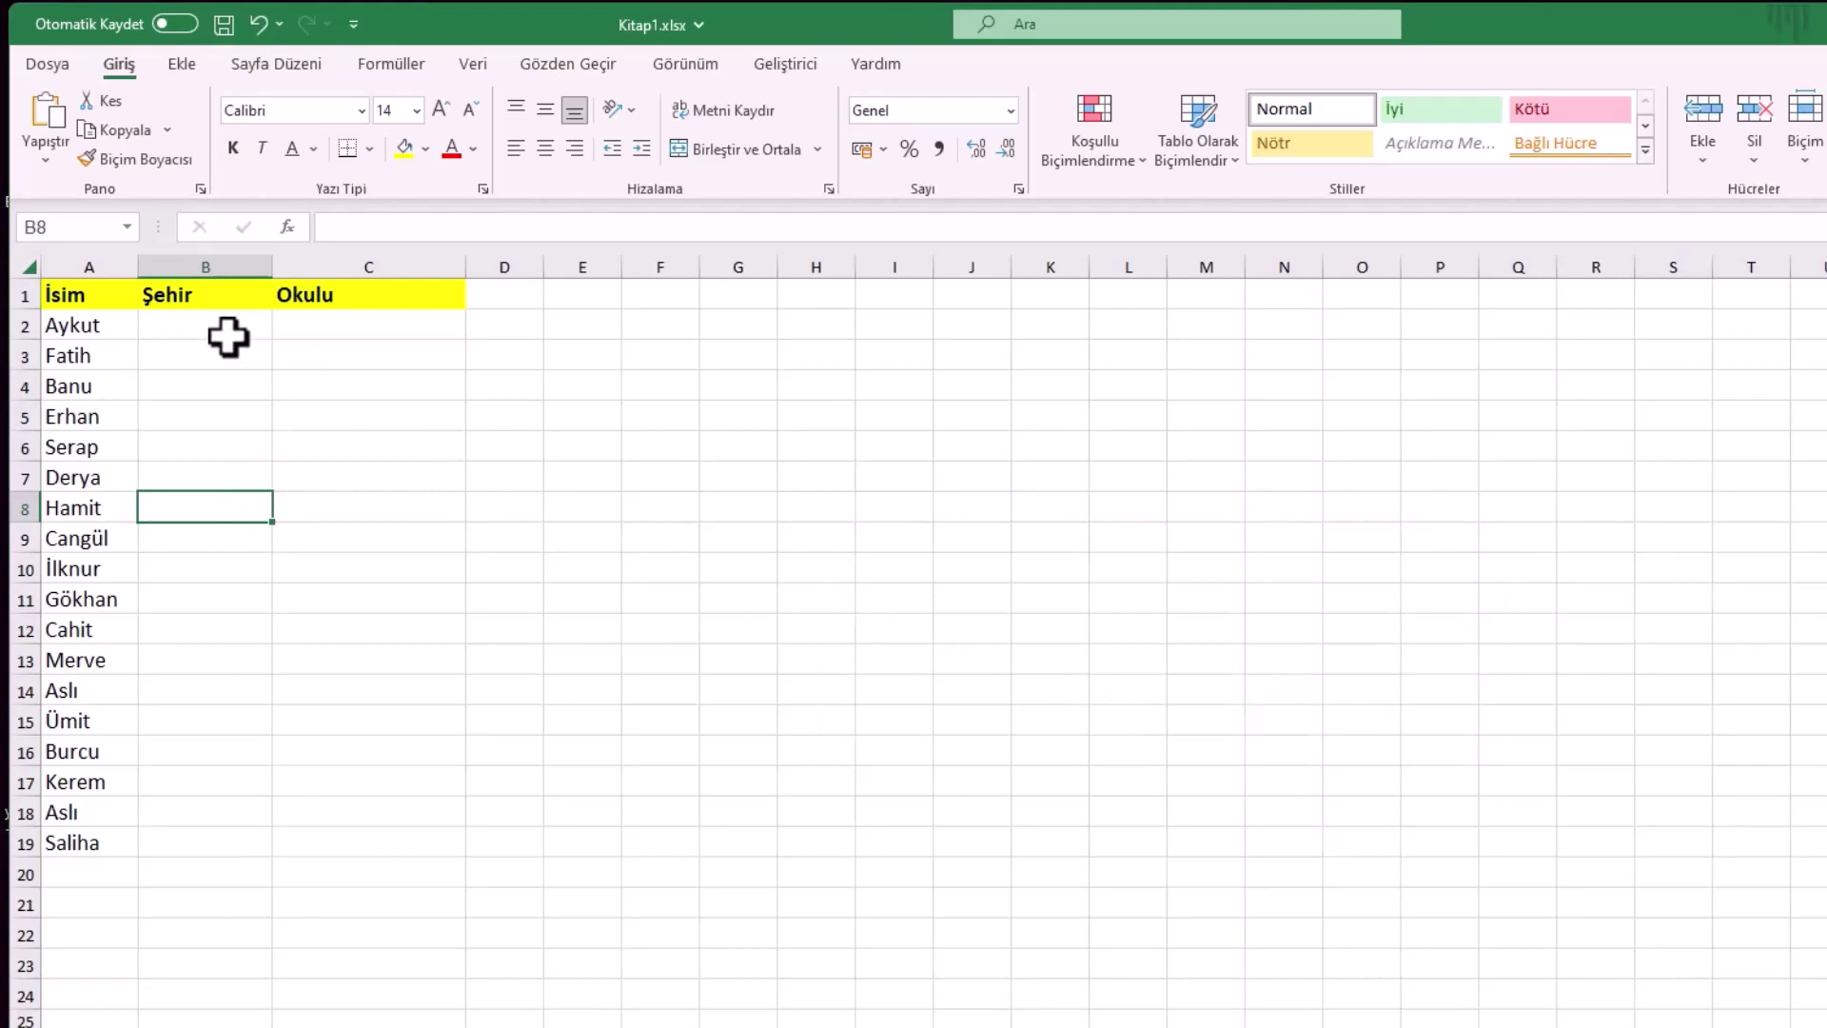
Select from B2 down to the bottom of column B with Ctrl+Shift+Down.
{"action": "mouse_move", "coordinate": [226, 326]}
{"action": "left_mouse_down"}
{"action": "mouse_move", "coordinate": [204, 718]}
{"action": "mouse_move", "coordinate": [217, 838]}
{"action": "left_mouse_up"}
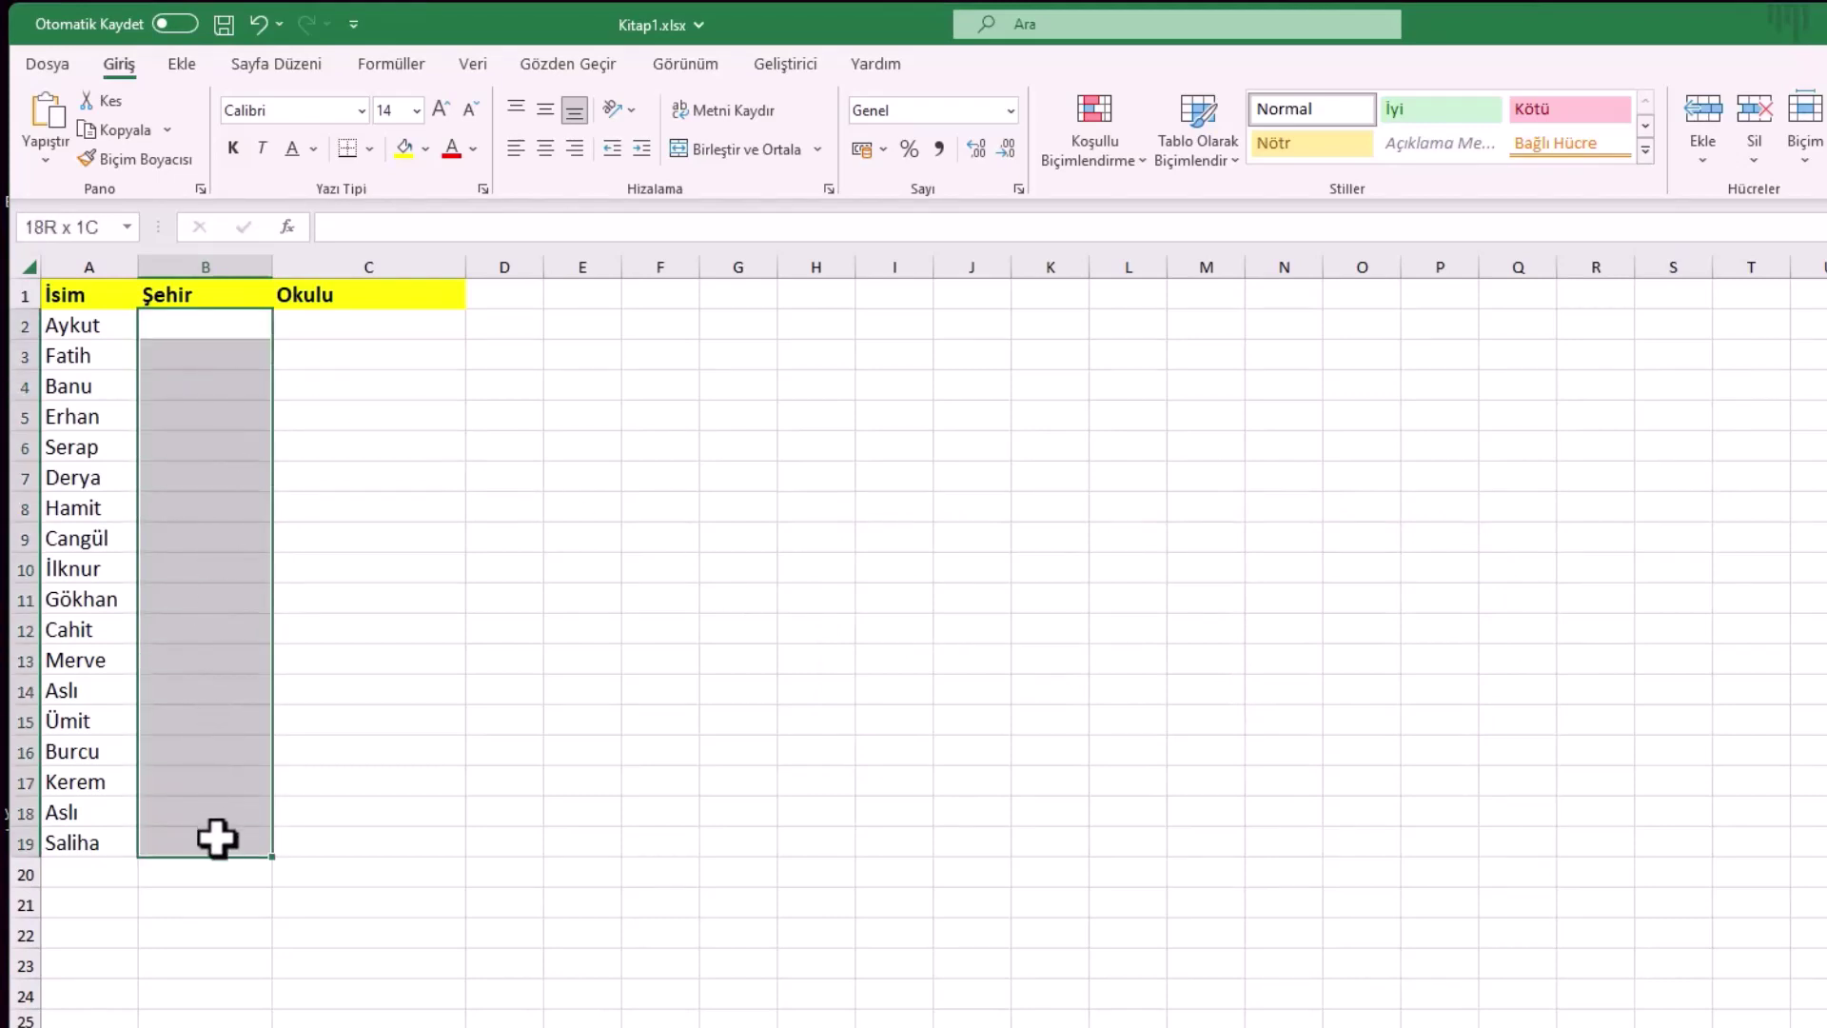
{"action": "left_click", "coordinate": [234, 331]}
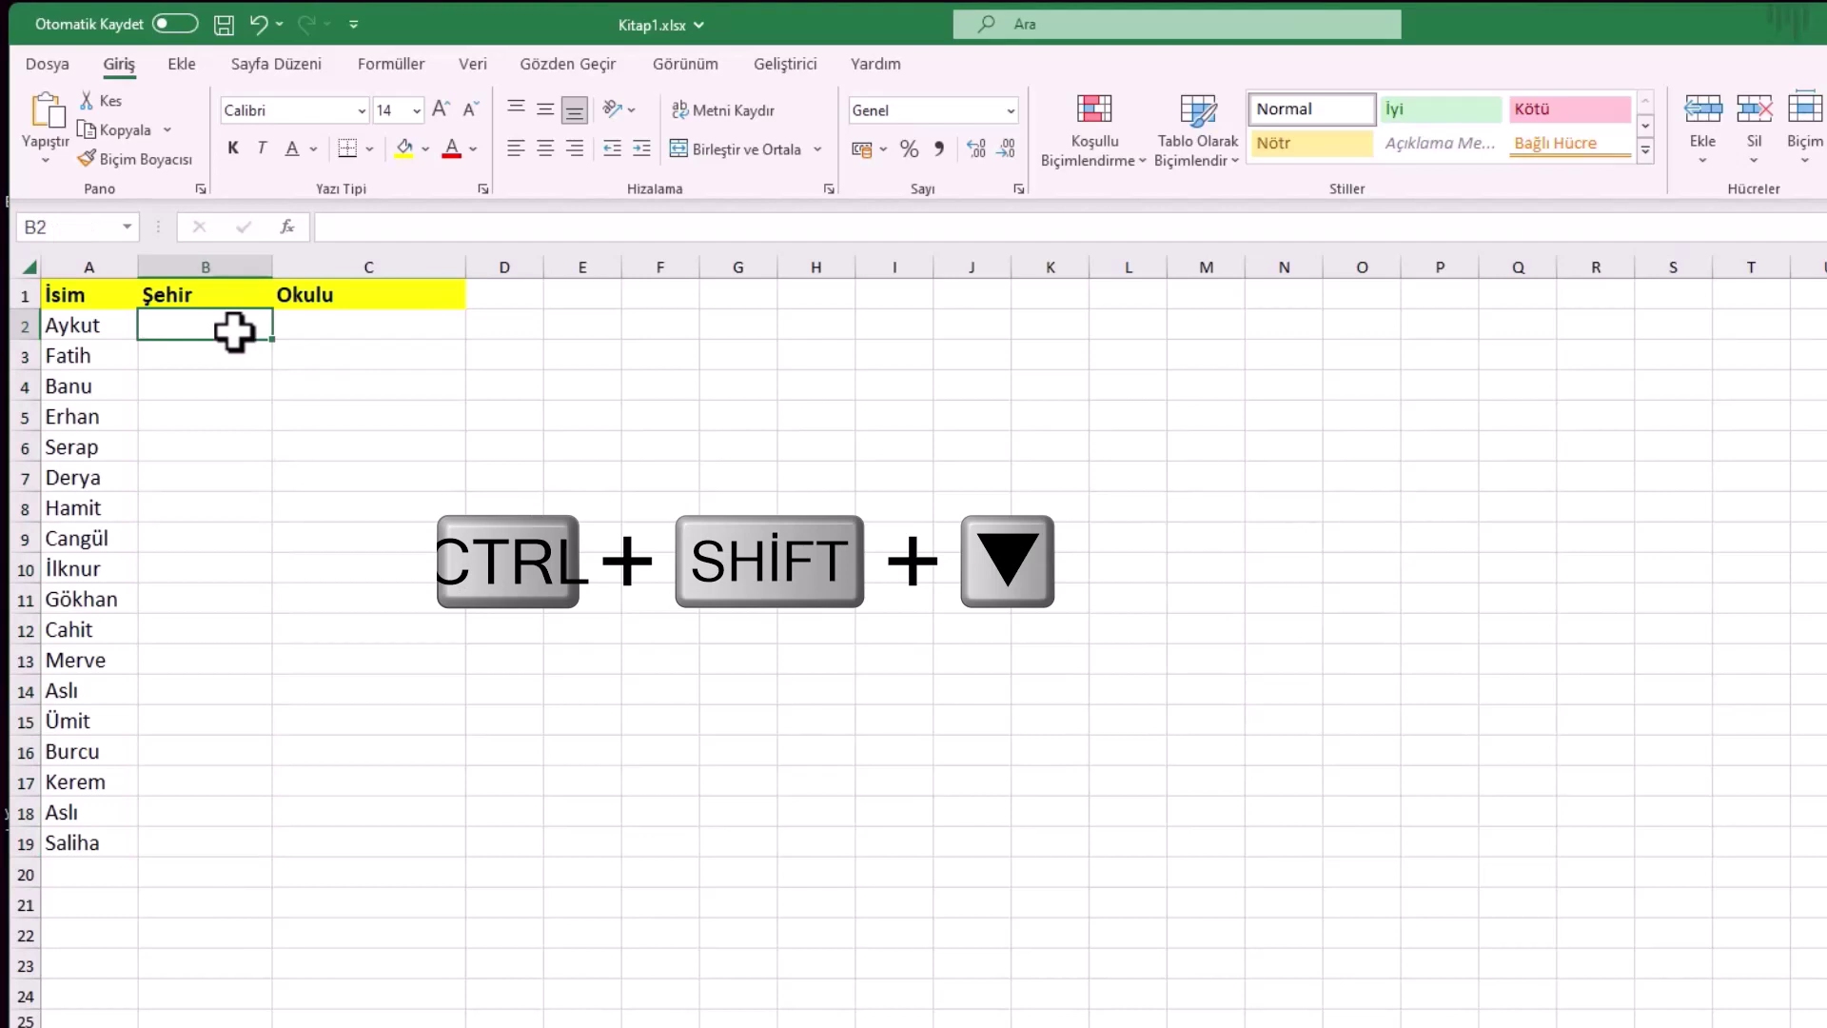
{"action": "key", "text": "ctrl+shift+Down"}
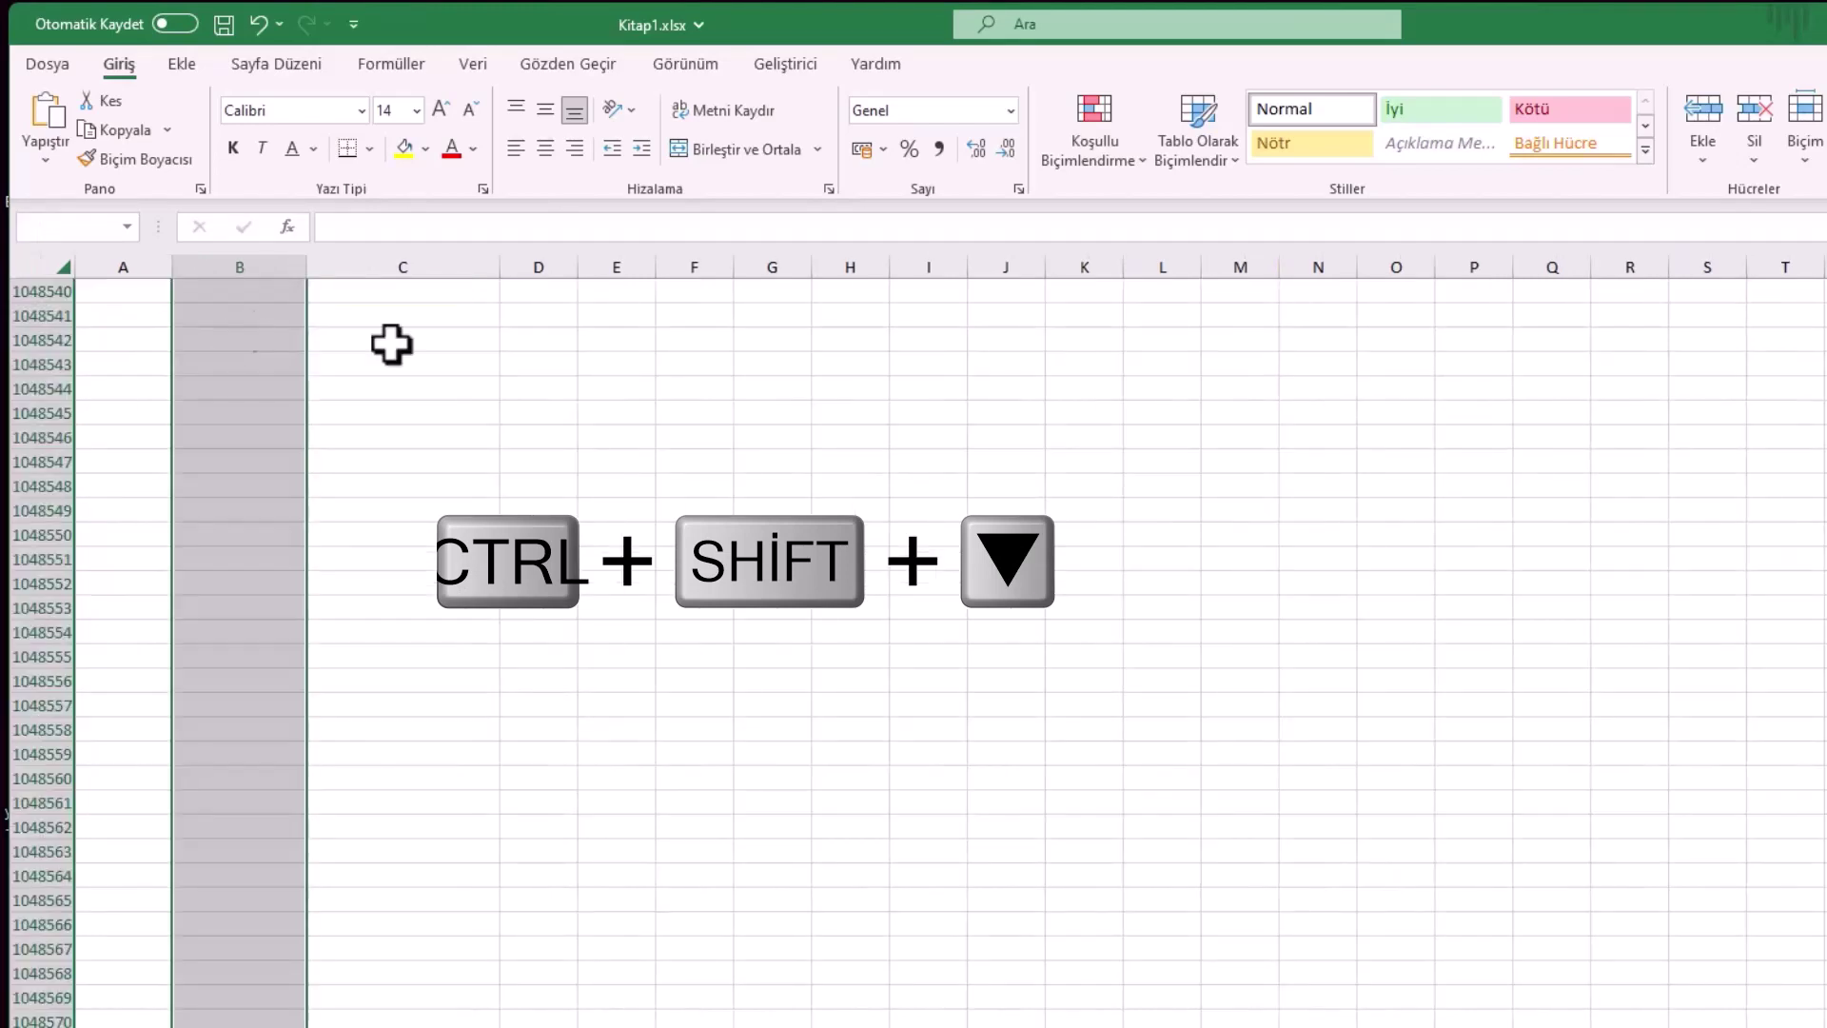
{"action": "scroll", "coordinate": [603, 344], "scroll_direction": "up", "scroll_amount": 20}
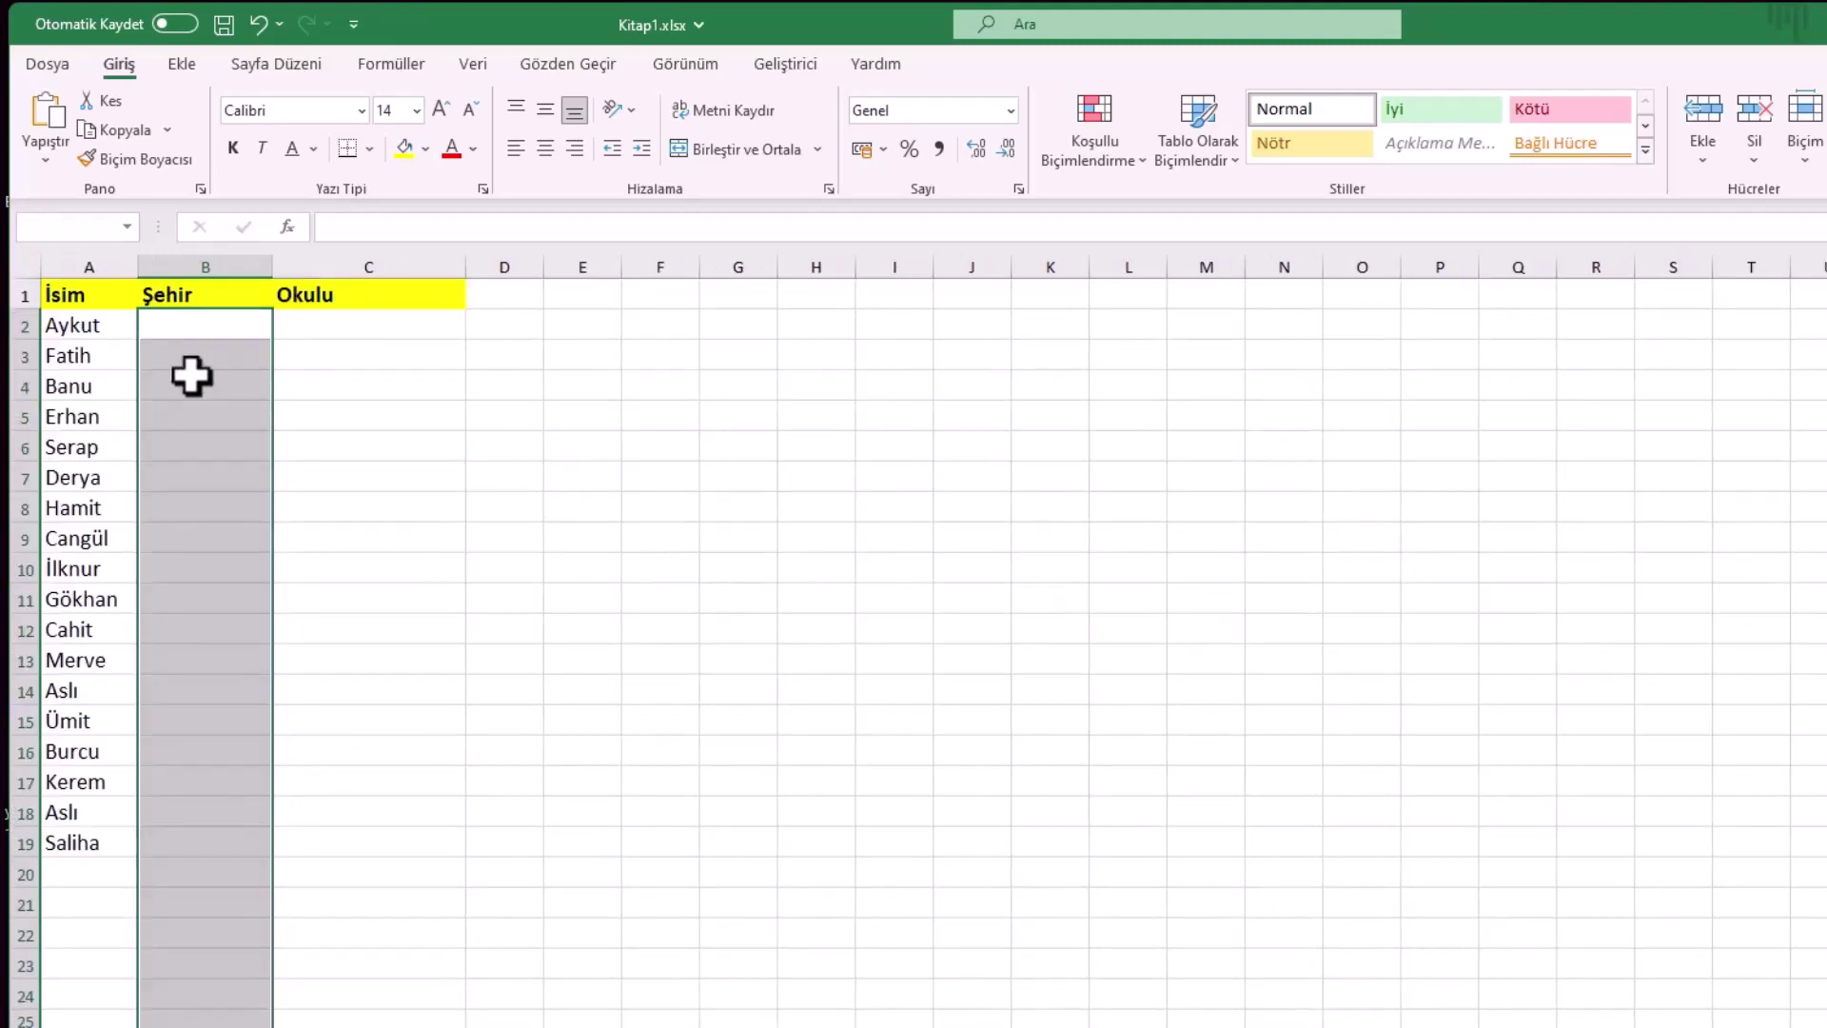
Open Veri Doğrulama from the Veri tab and set İzin Verilen to Liste.
{"action": "left_click", "coordinate": [476, 64]}
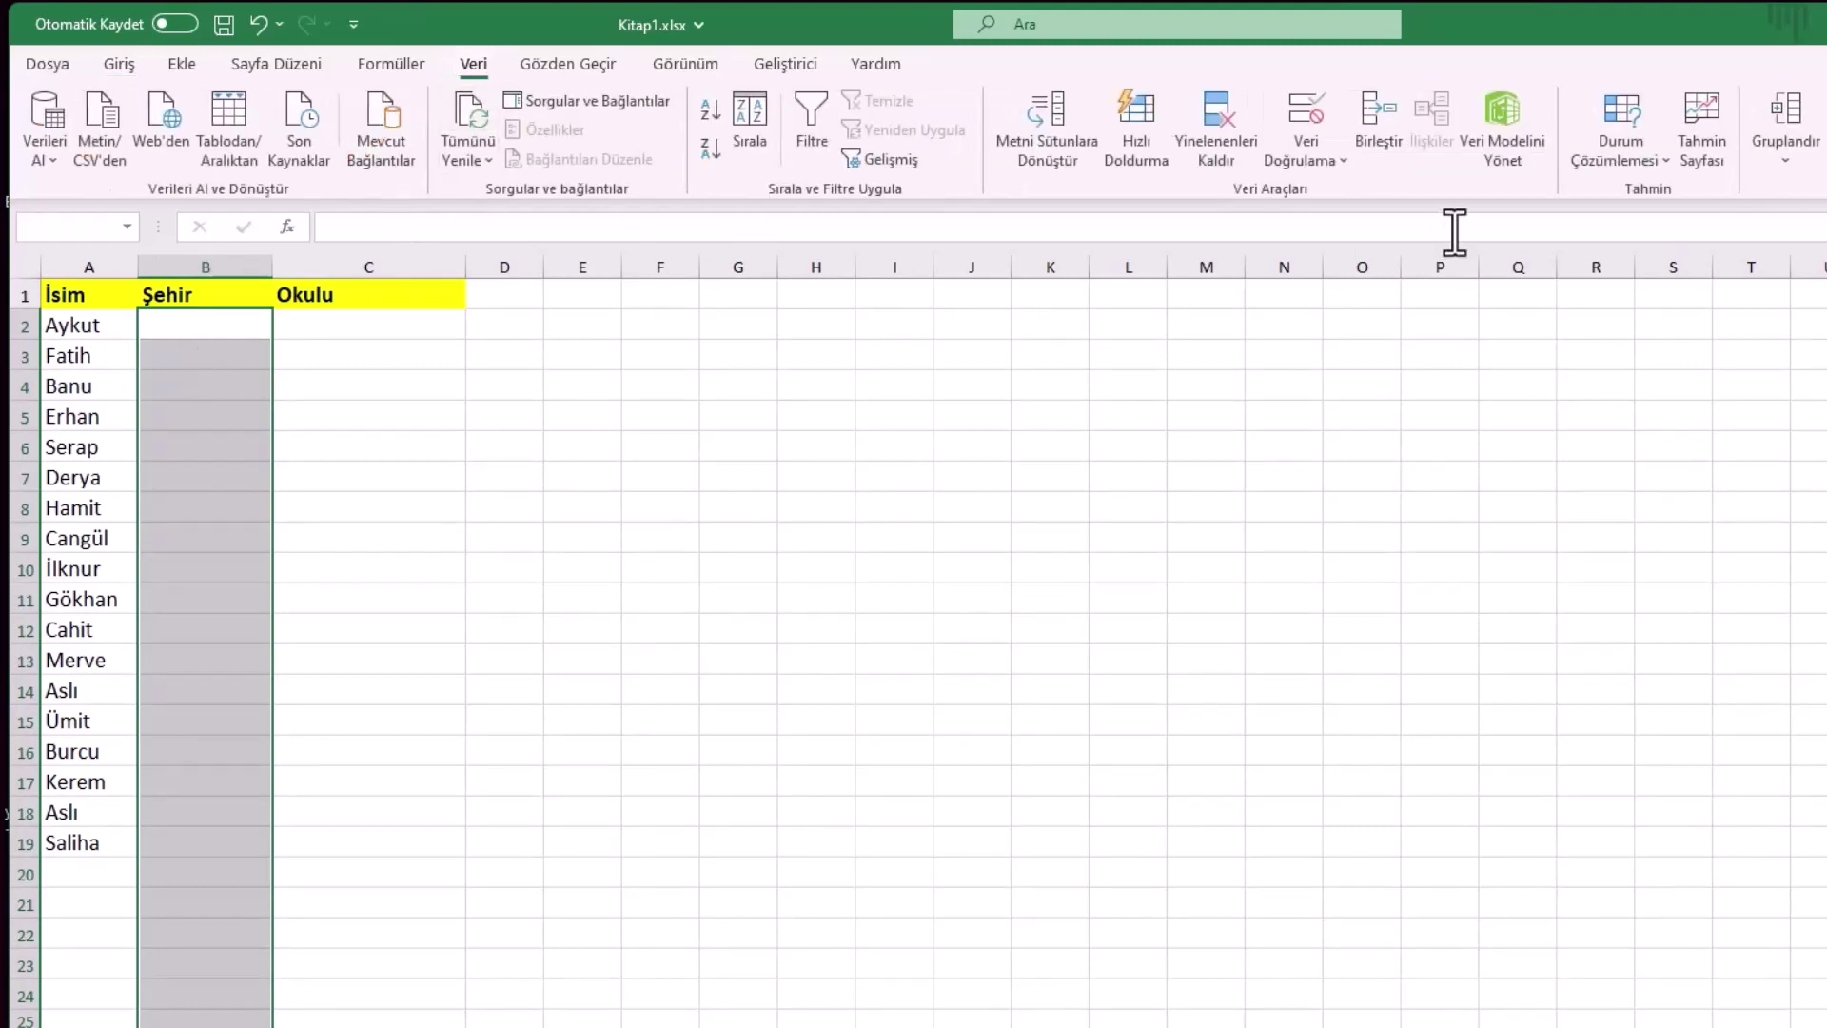
{"action": "left_click", "coordinate": [1329, 150]}
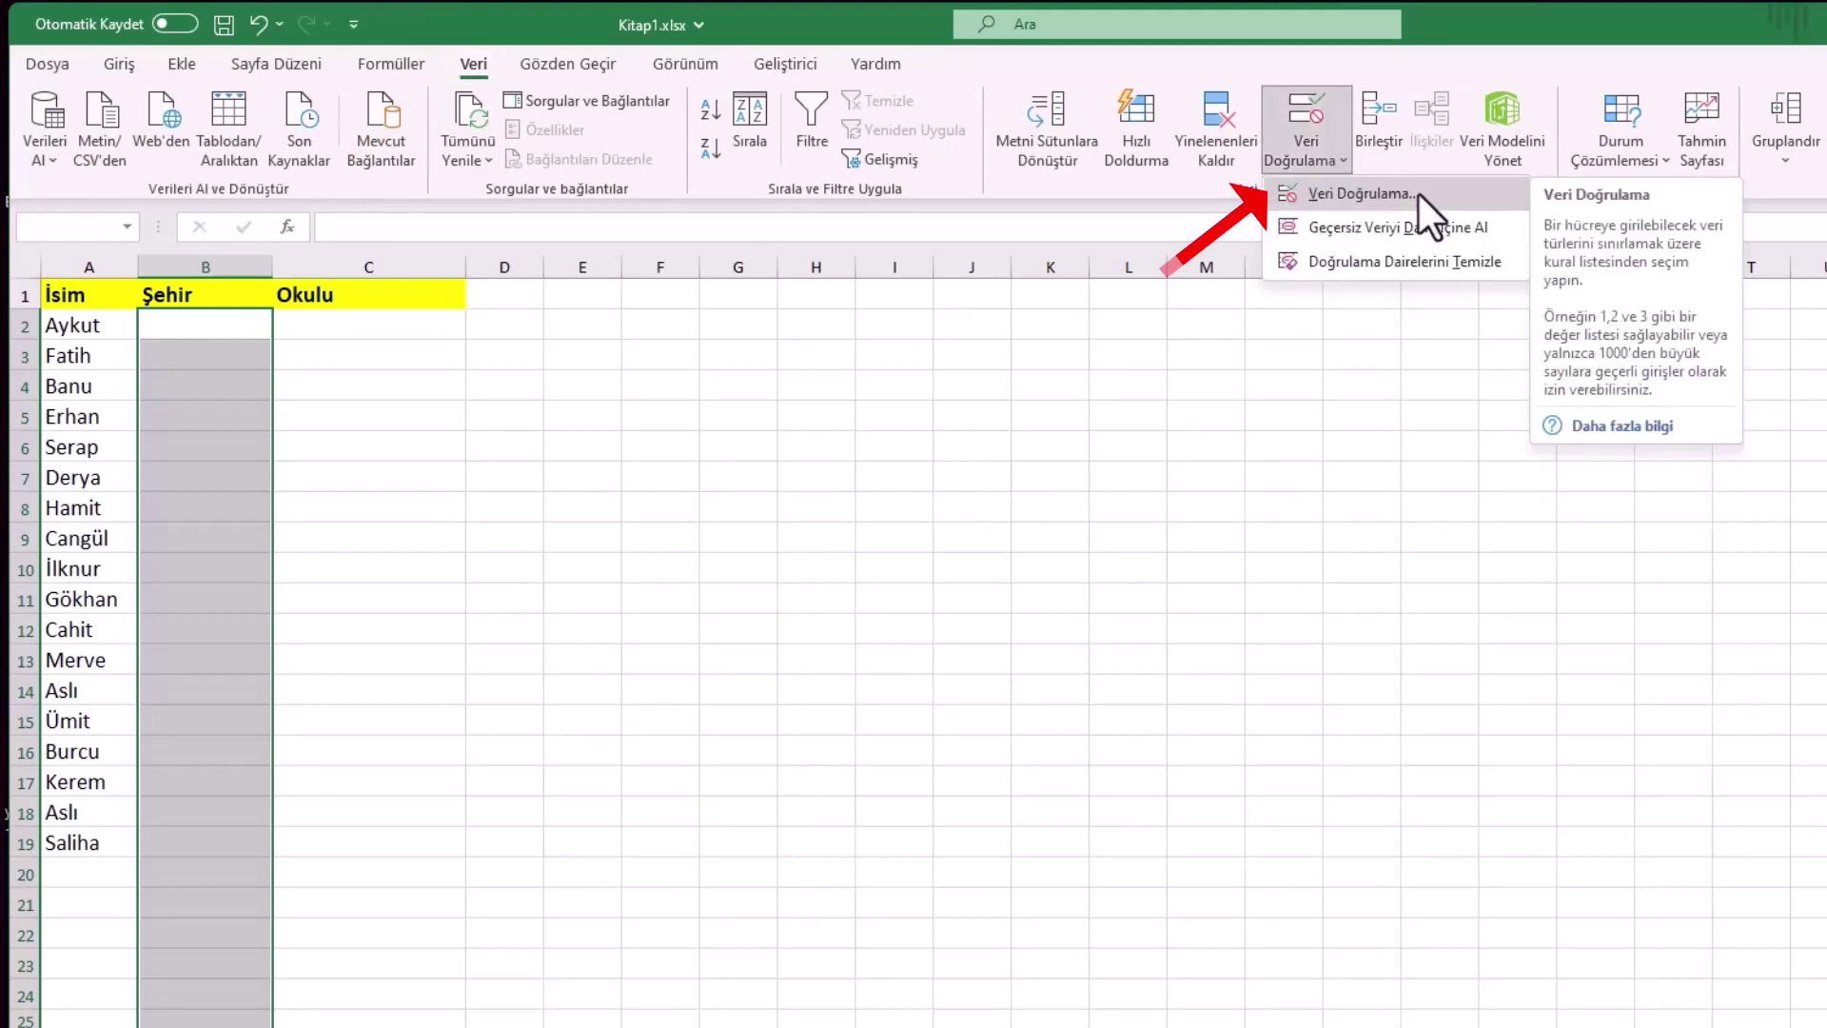
{"action": "left_click", "coordinate": [1418, 192]}
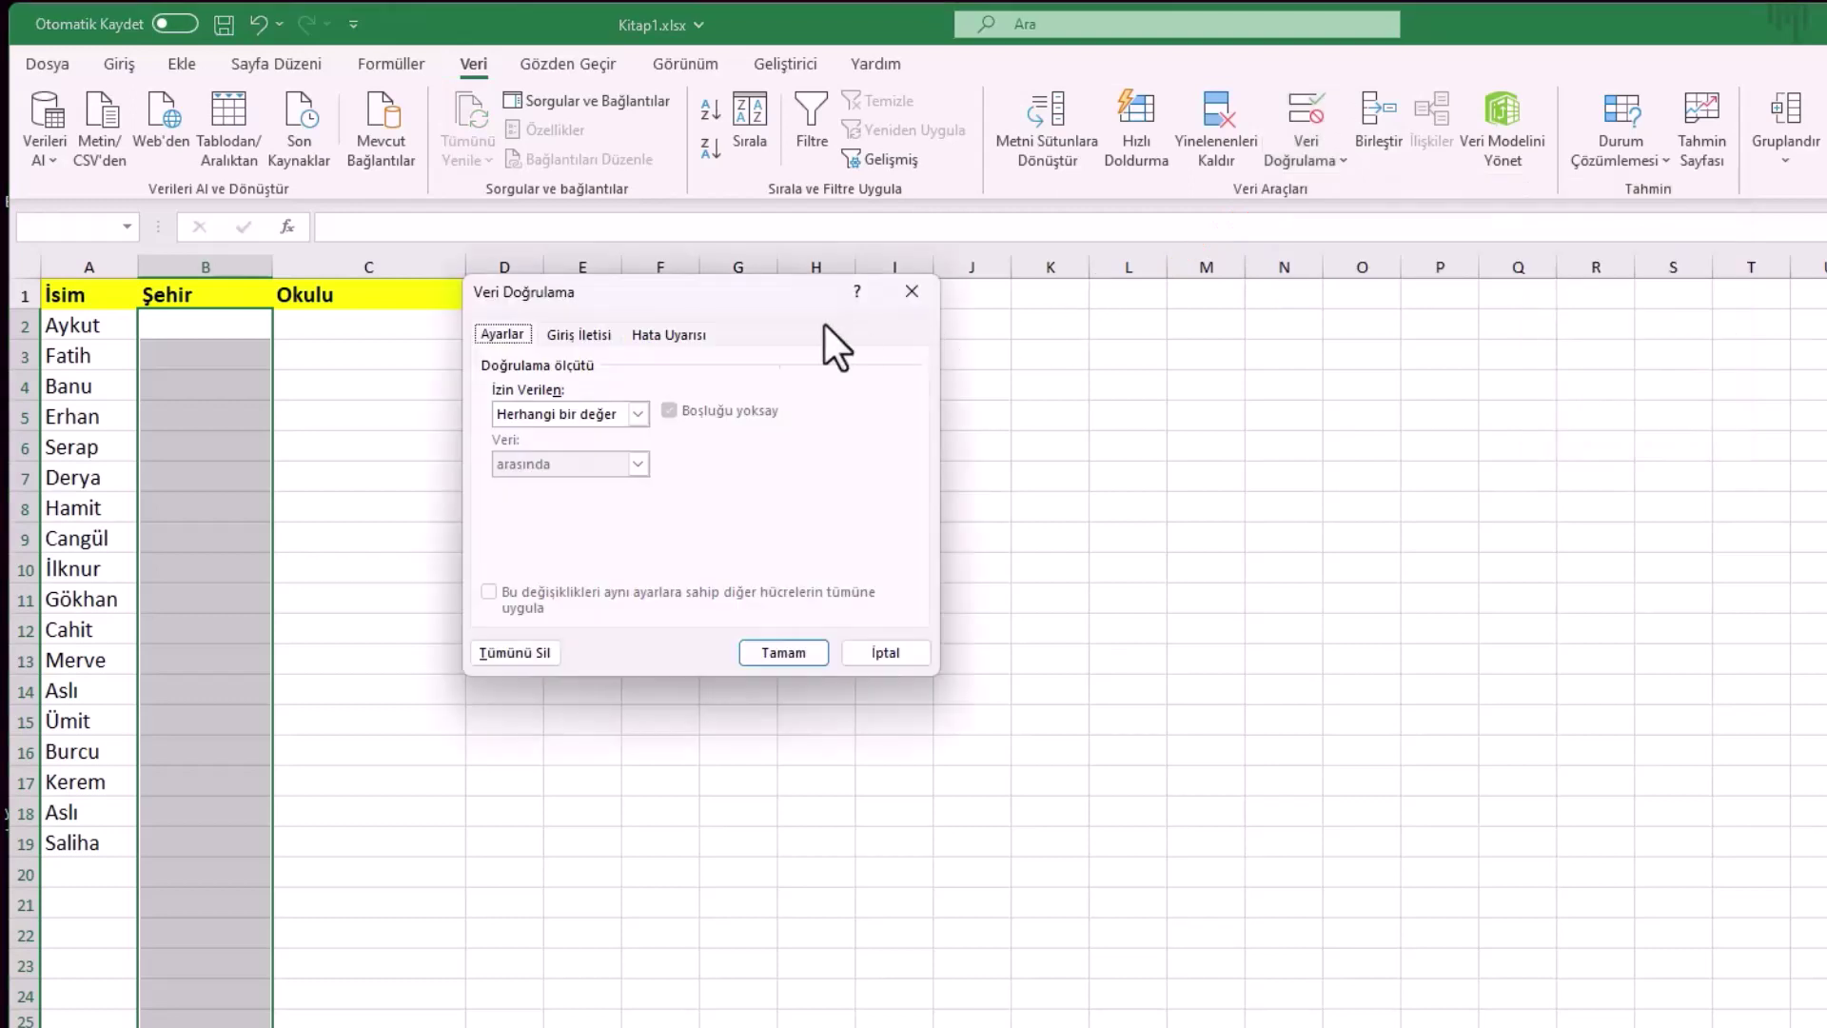
{"action": "left_click", "coordinate": [636, 413]}
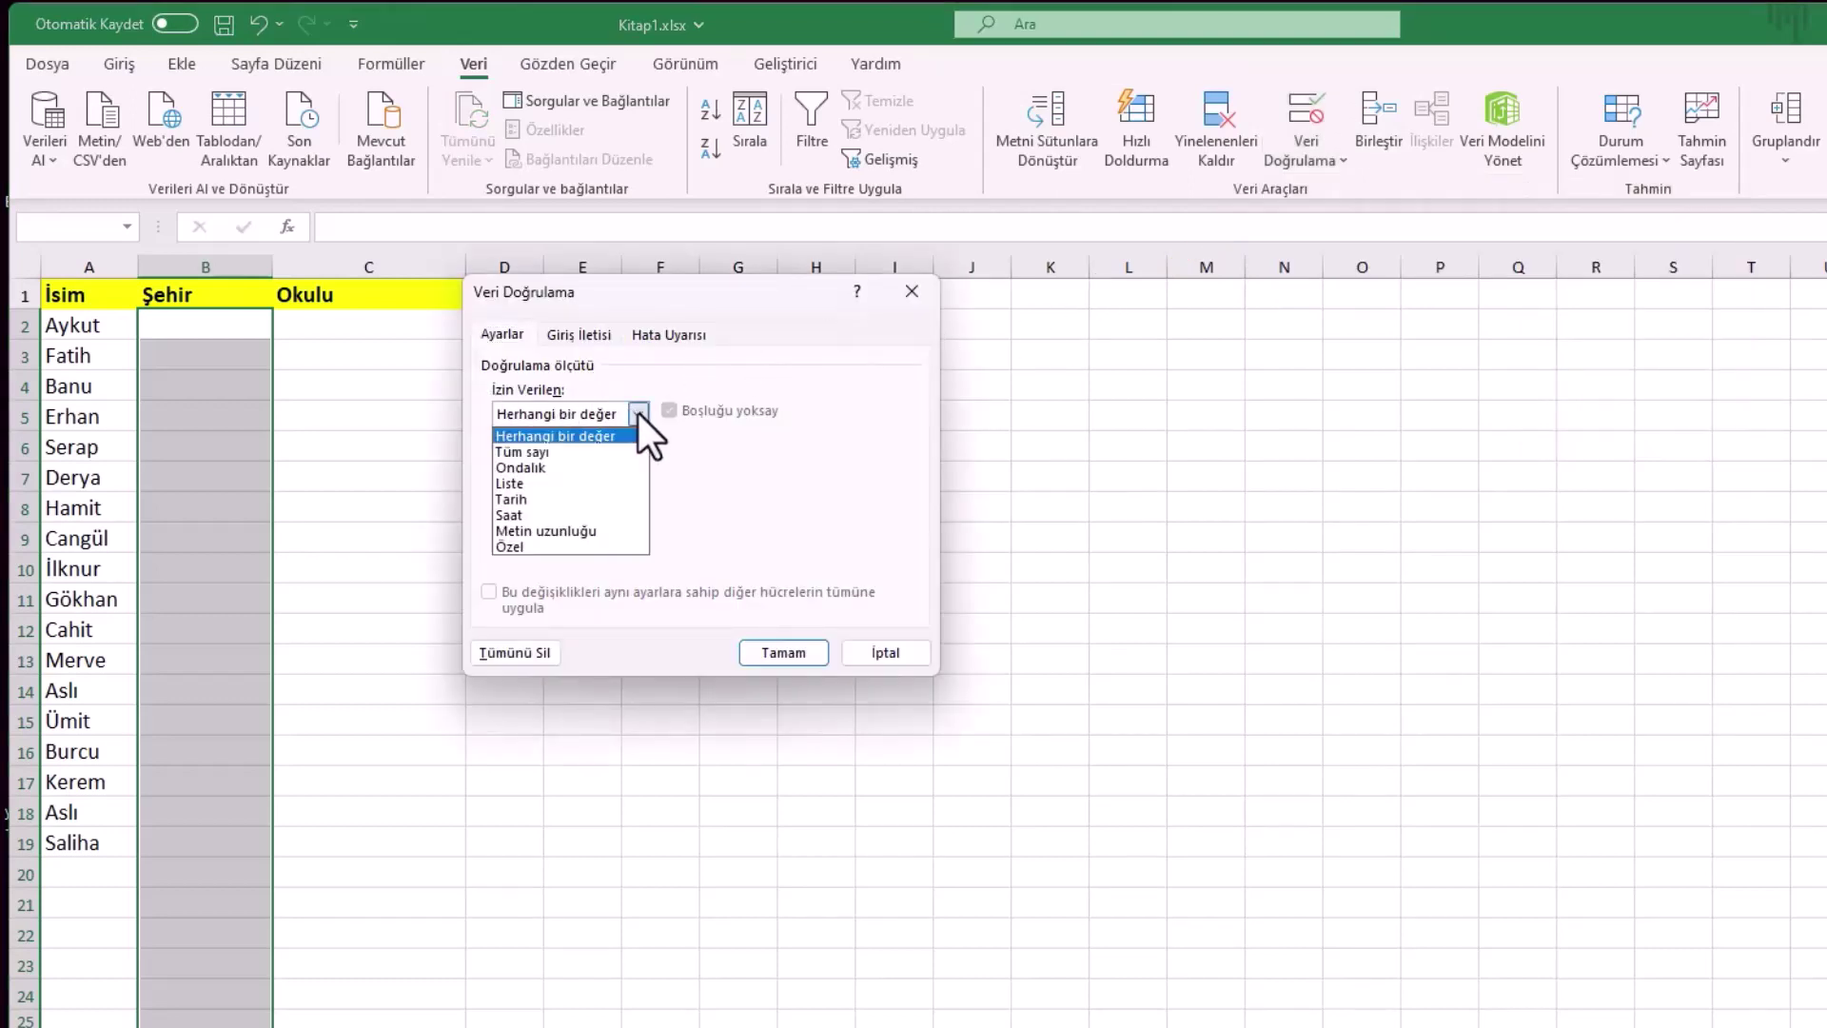
{"action": "left_click", "coordinate": [575, 483]}
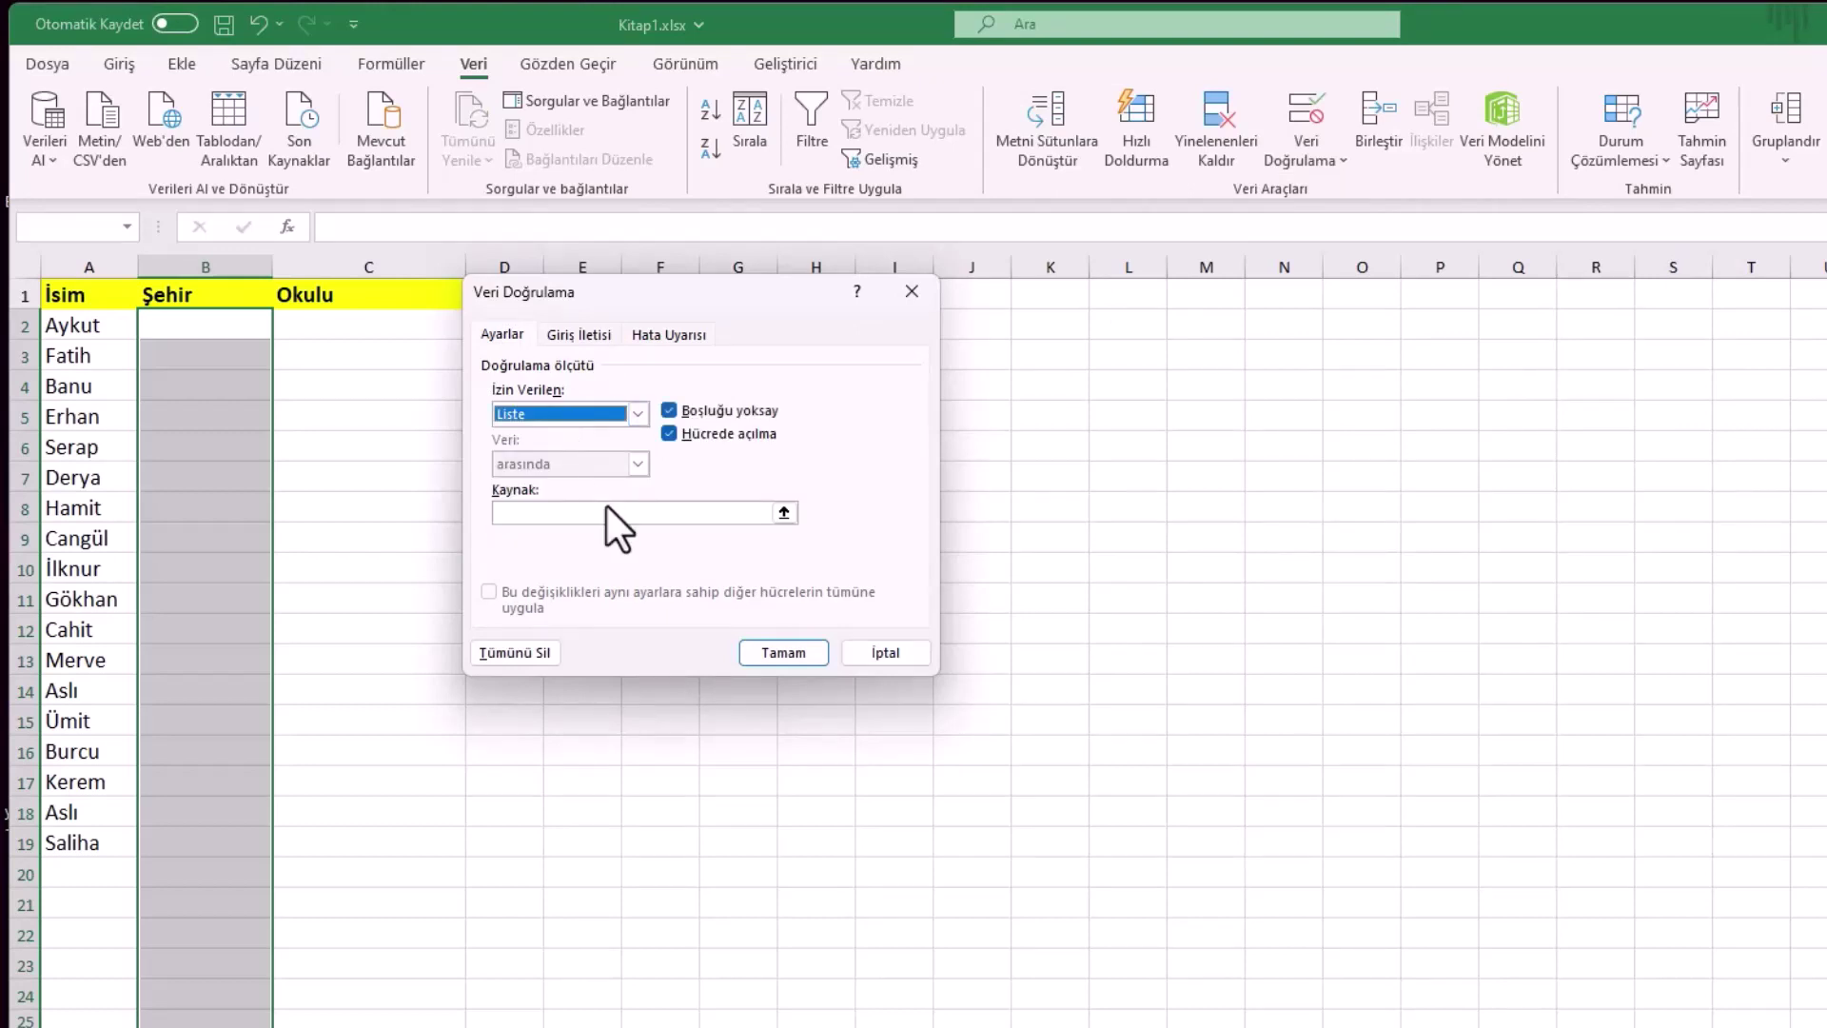
Set the list source to =Şehirler!$A$1:$A$10 from the Şehirler sheet and confirm the rule.
{"action": "left_click", "coordinate": [789, 513]}
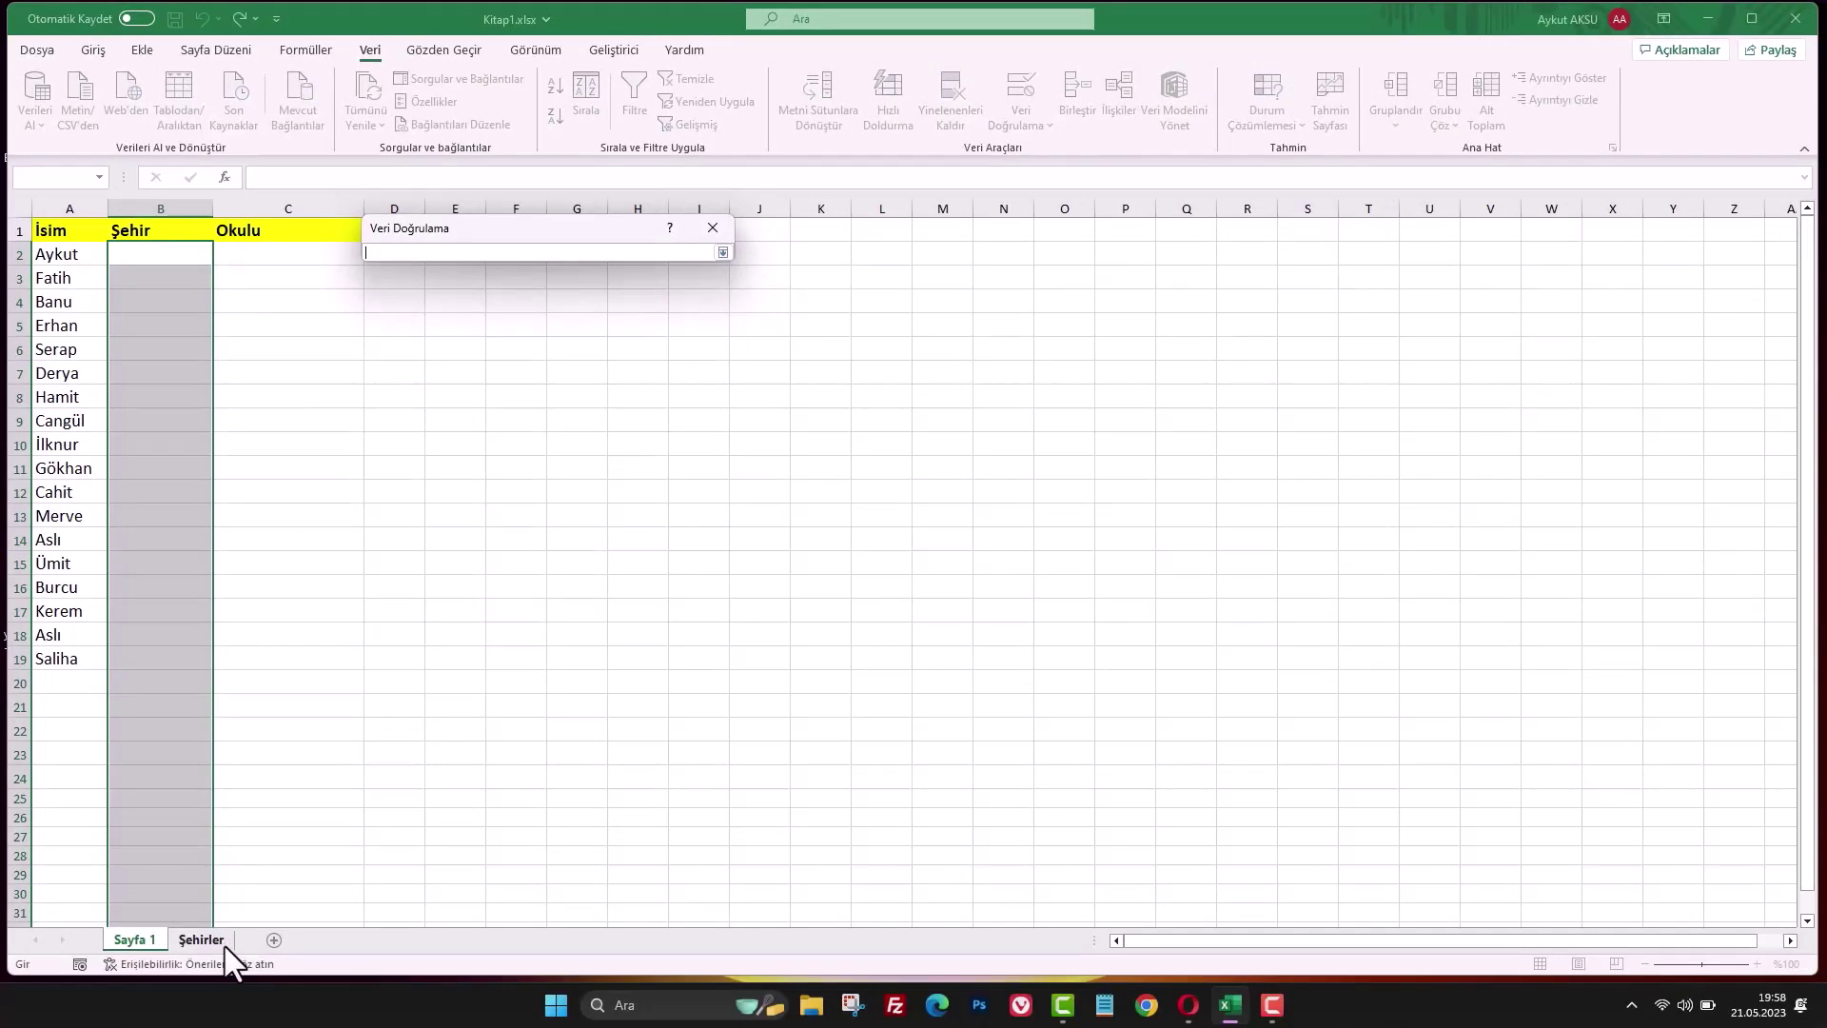
{"action": "left_click", "coordinate": [221, 942]}
{"action": "left_click_drag", "start_coordinate": [84, 233], "coordinate": [96, 226]}
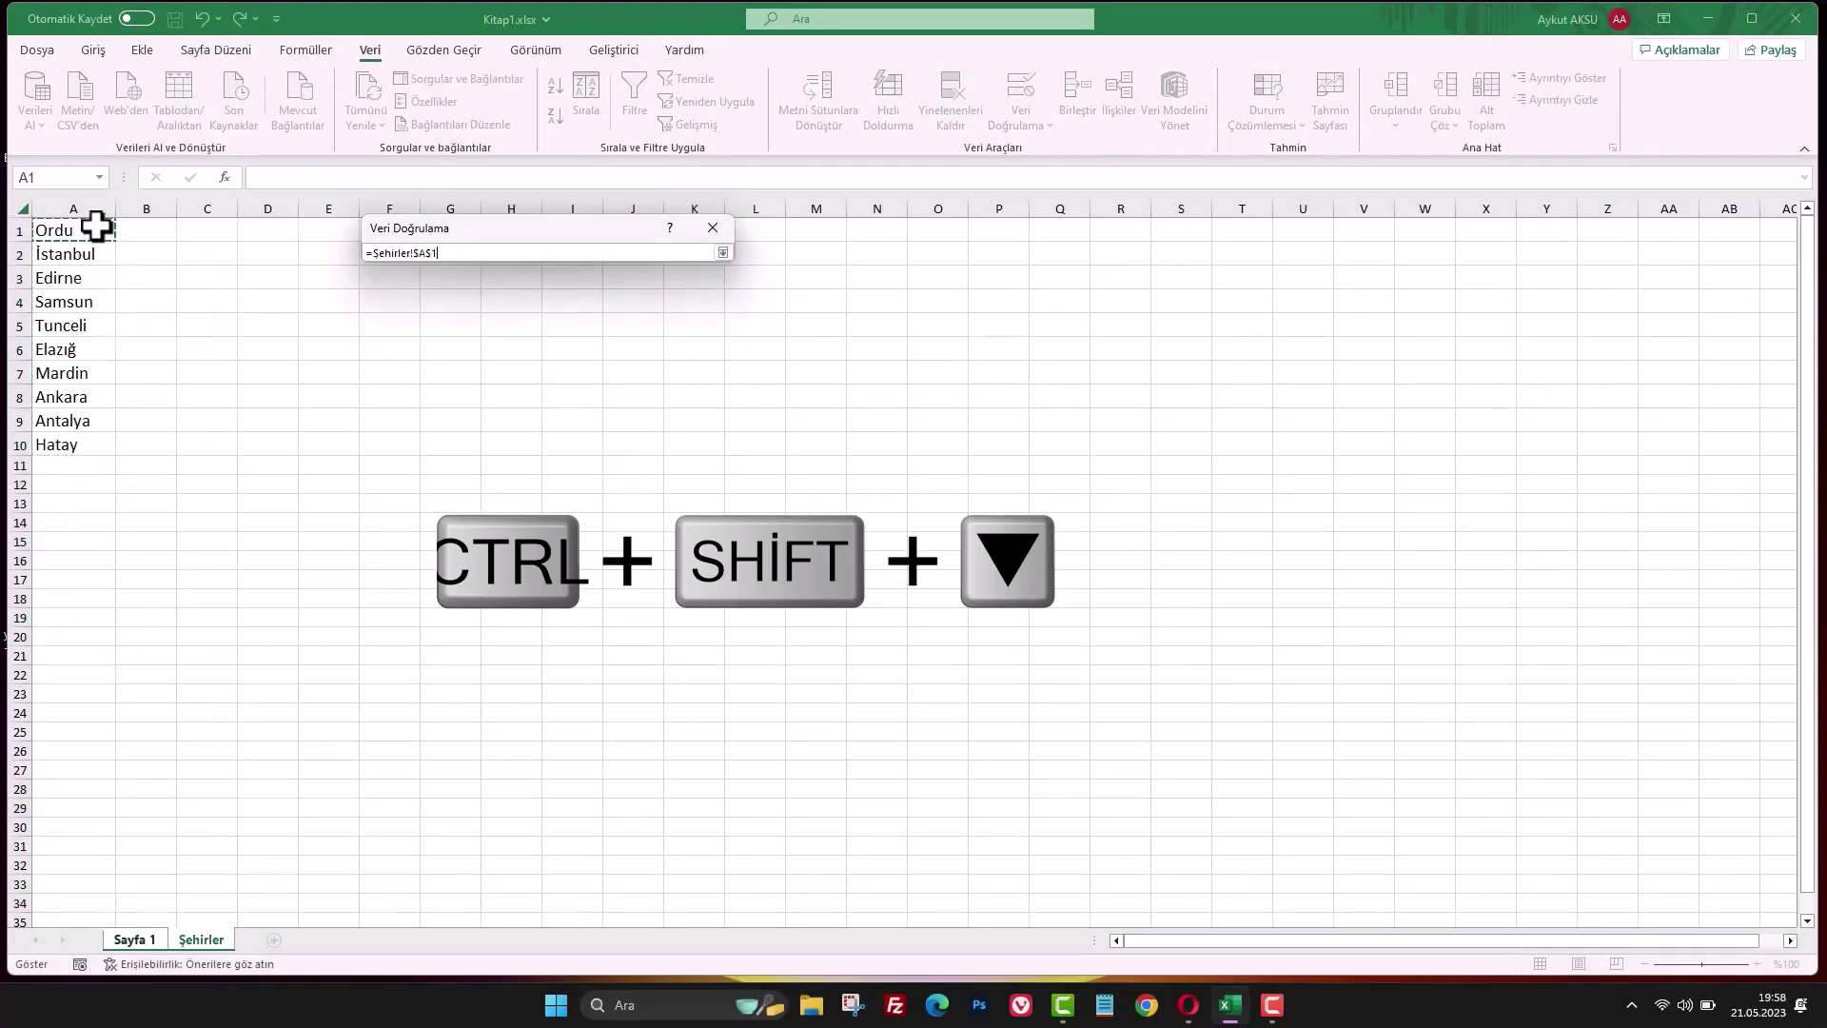
{"action": "key", "text": "ctrl+shift+Down"}
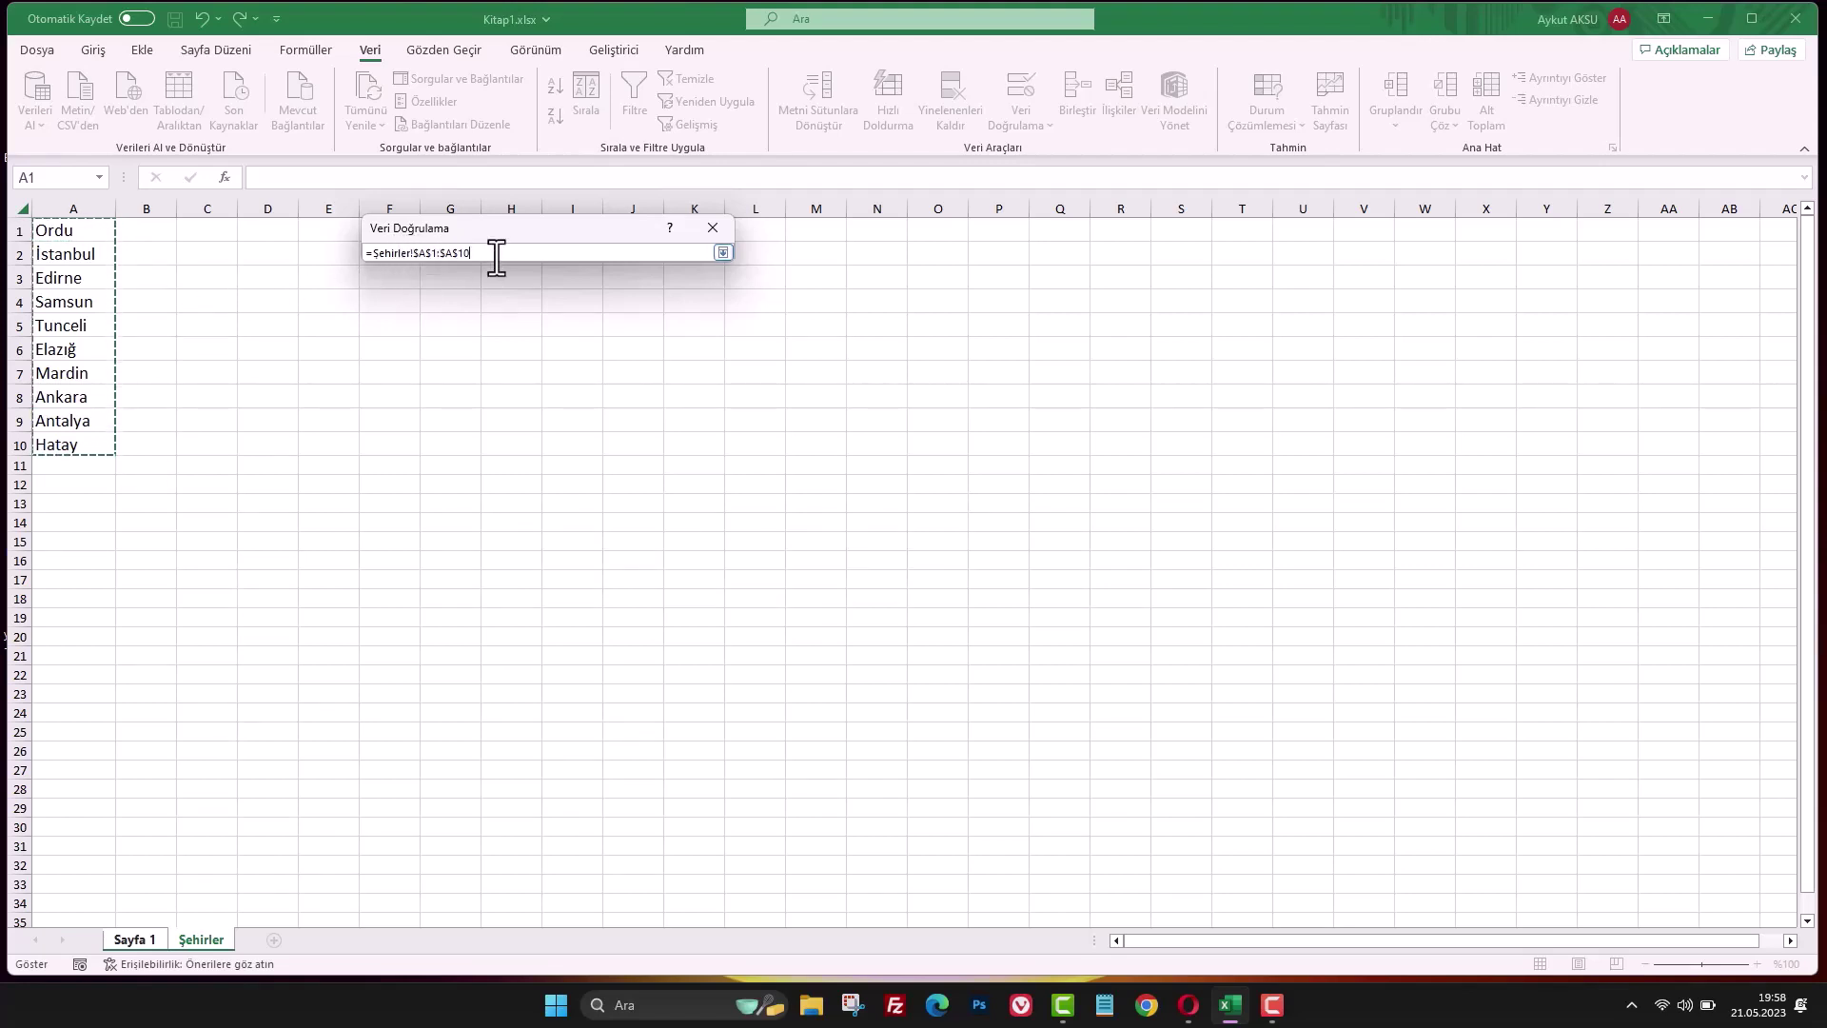
{"action": "key", "text": "Return"}
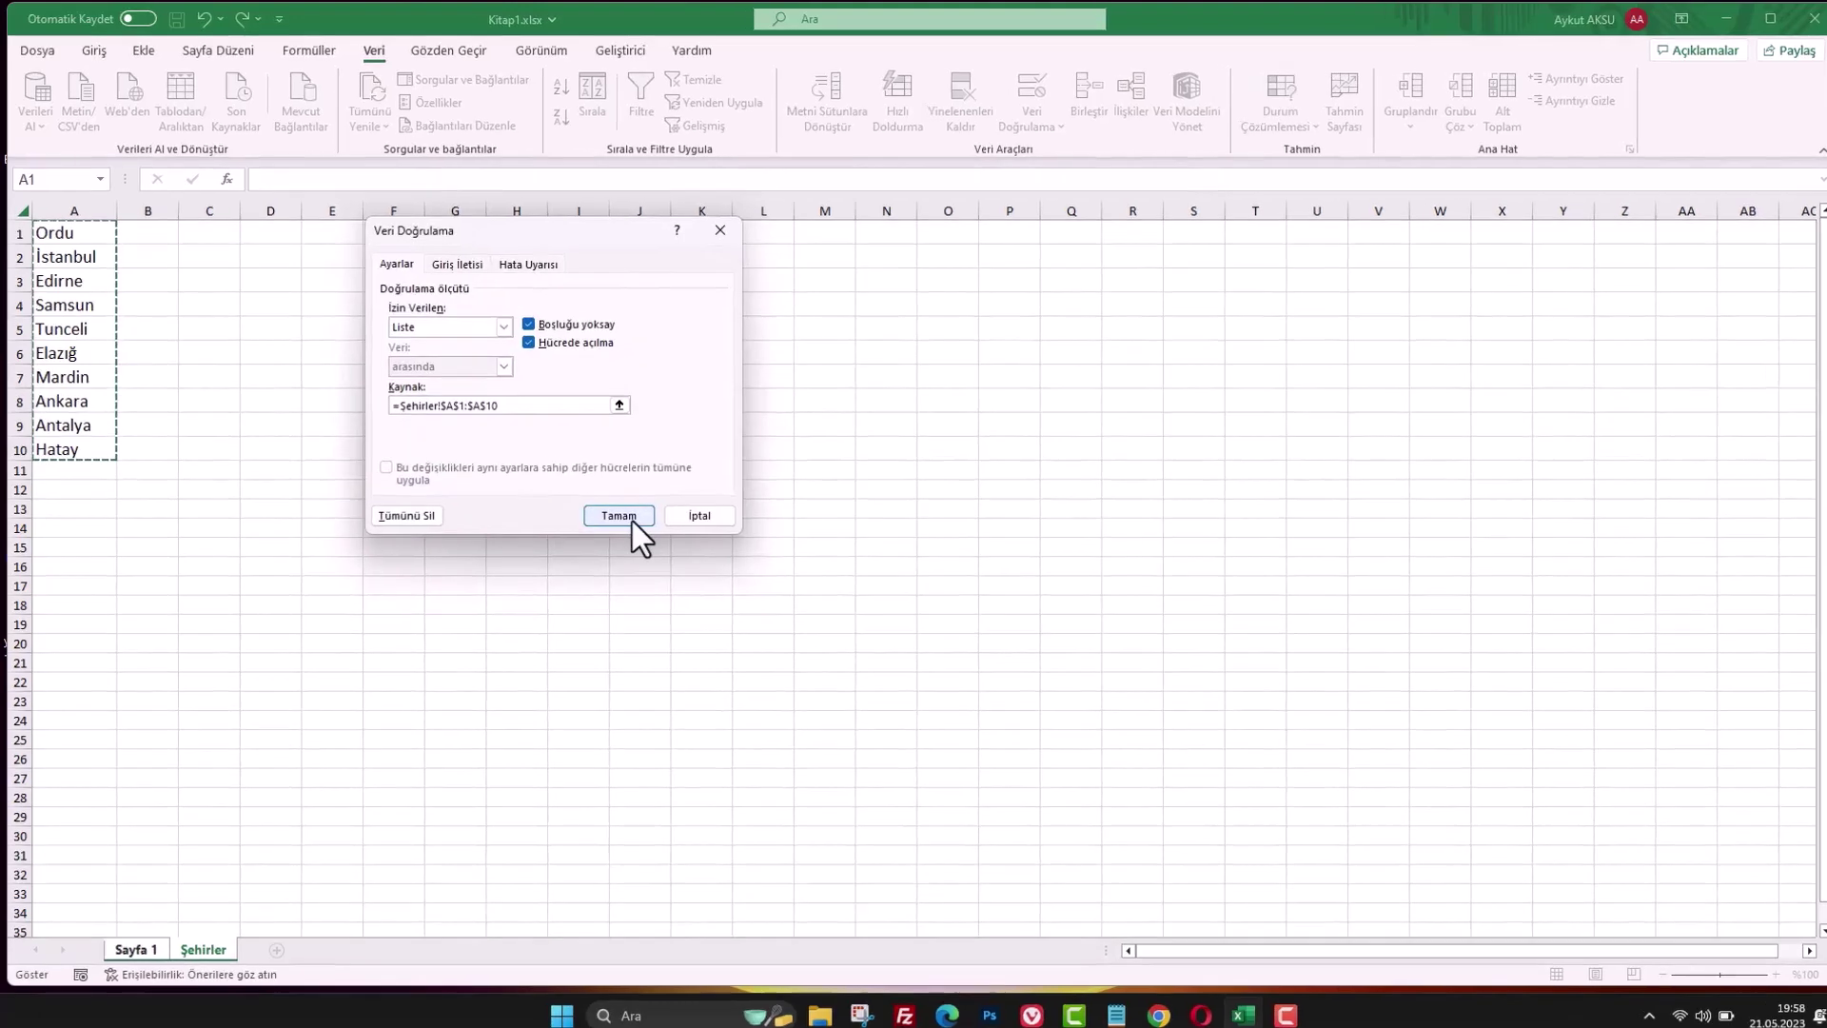
{"action": "left_click", "coordinate": [625, 516]}
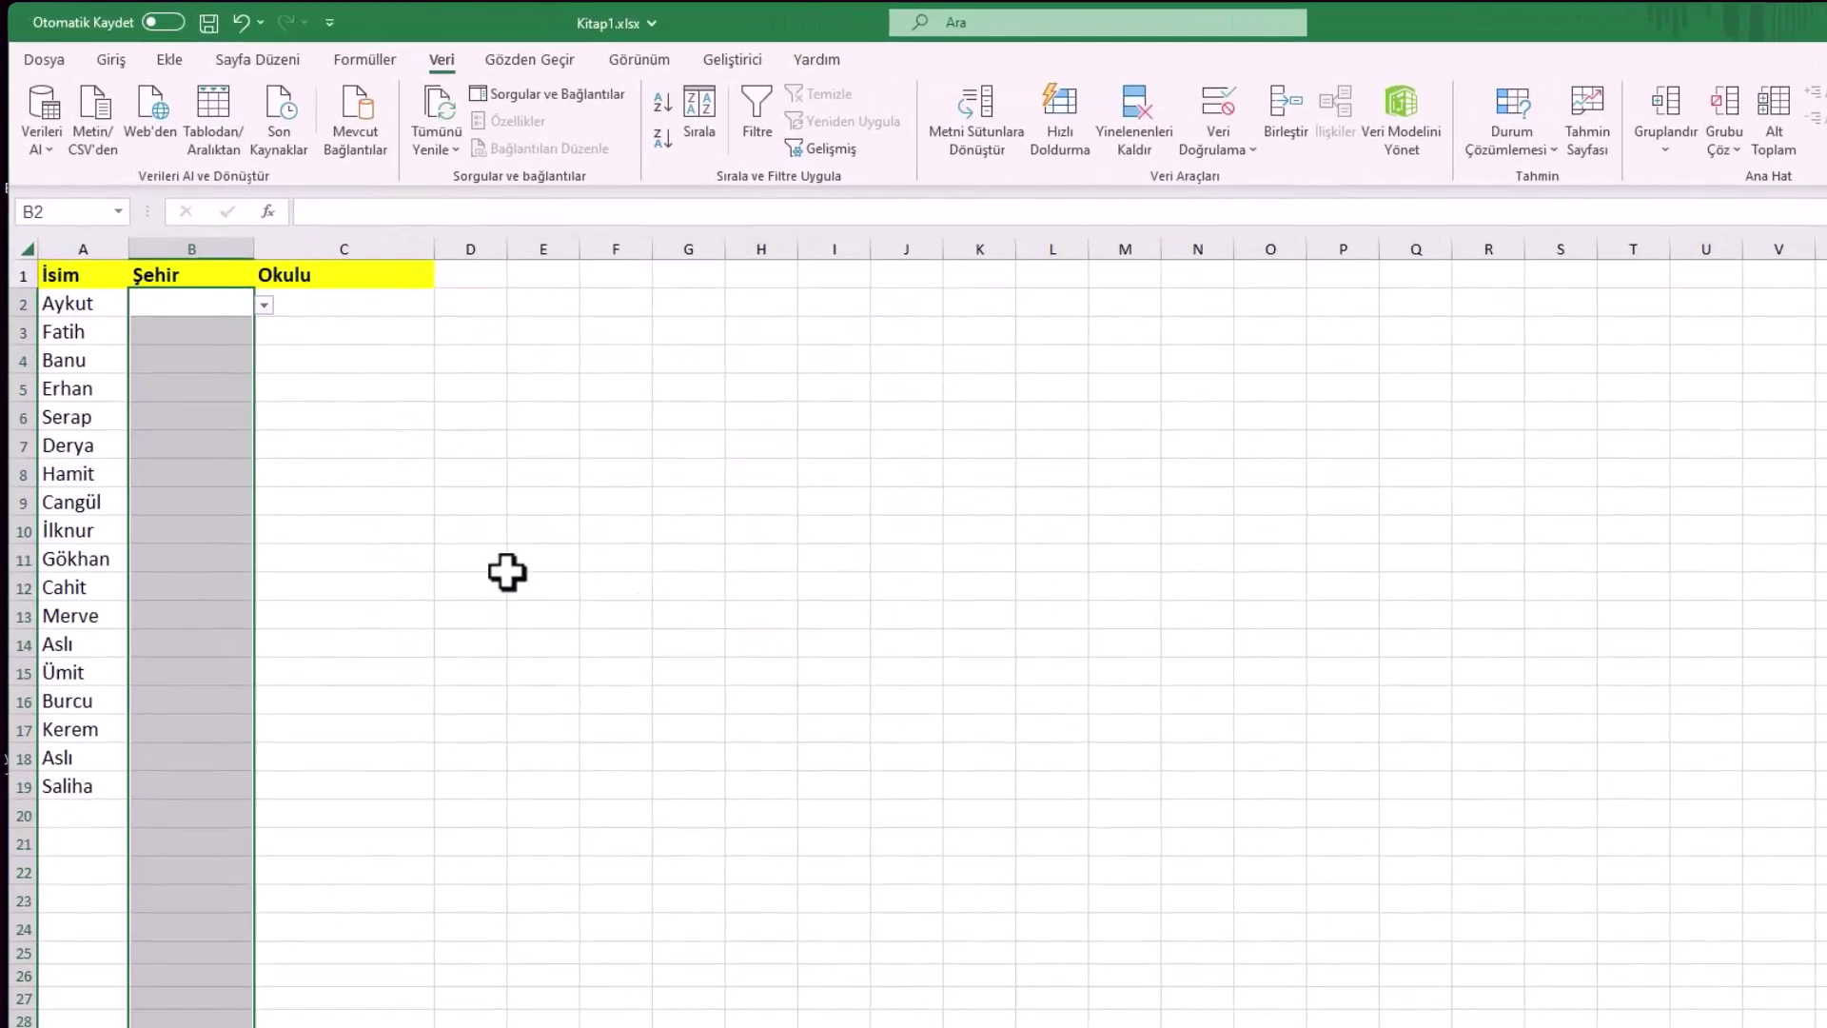
Pick Ordu for B2, Edirne for B3 and Tunceli for B4 from the city dropdowns.
{"action": "left_click", "coordinate": [264, 305]}
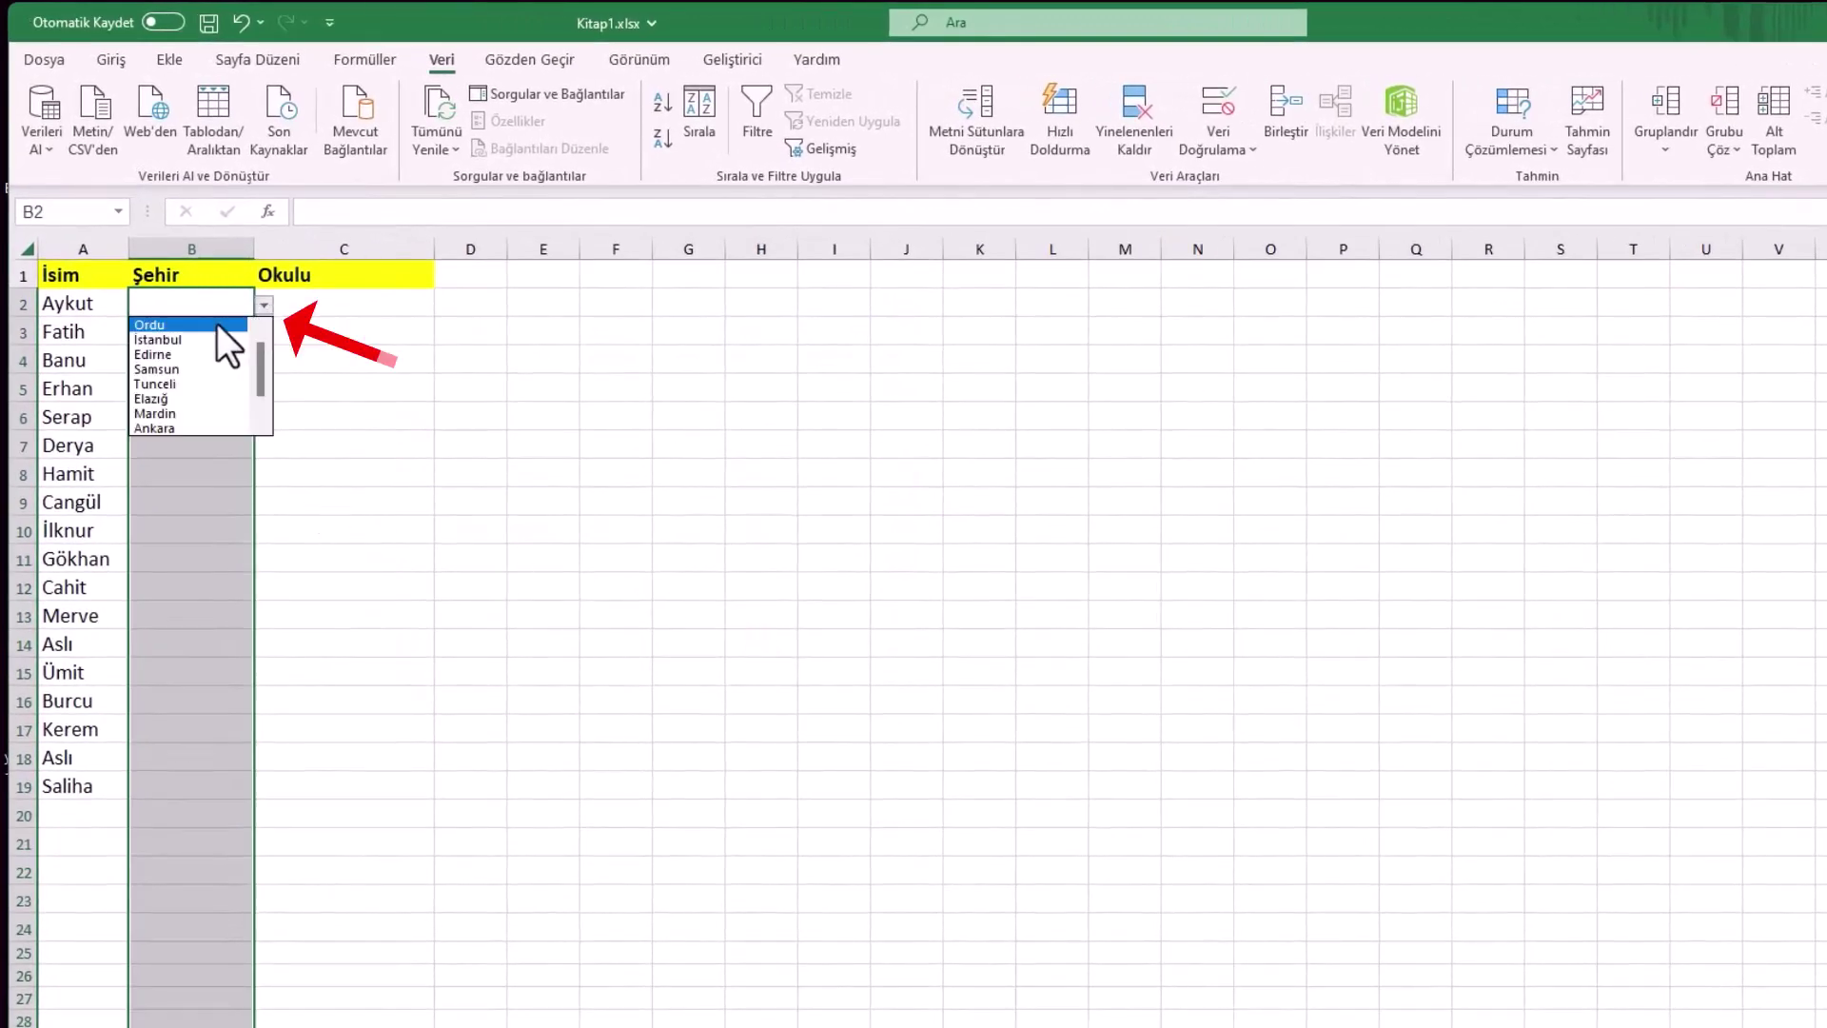
{"action": "left_click", "coordinate": [209, 325]}
{"action": "left_click", "coordinate": [240, 328]}
{"action": "left_click", "coordinate": [265, 333]}
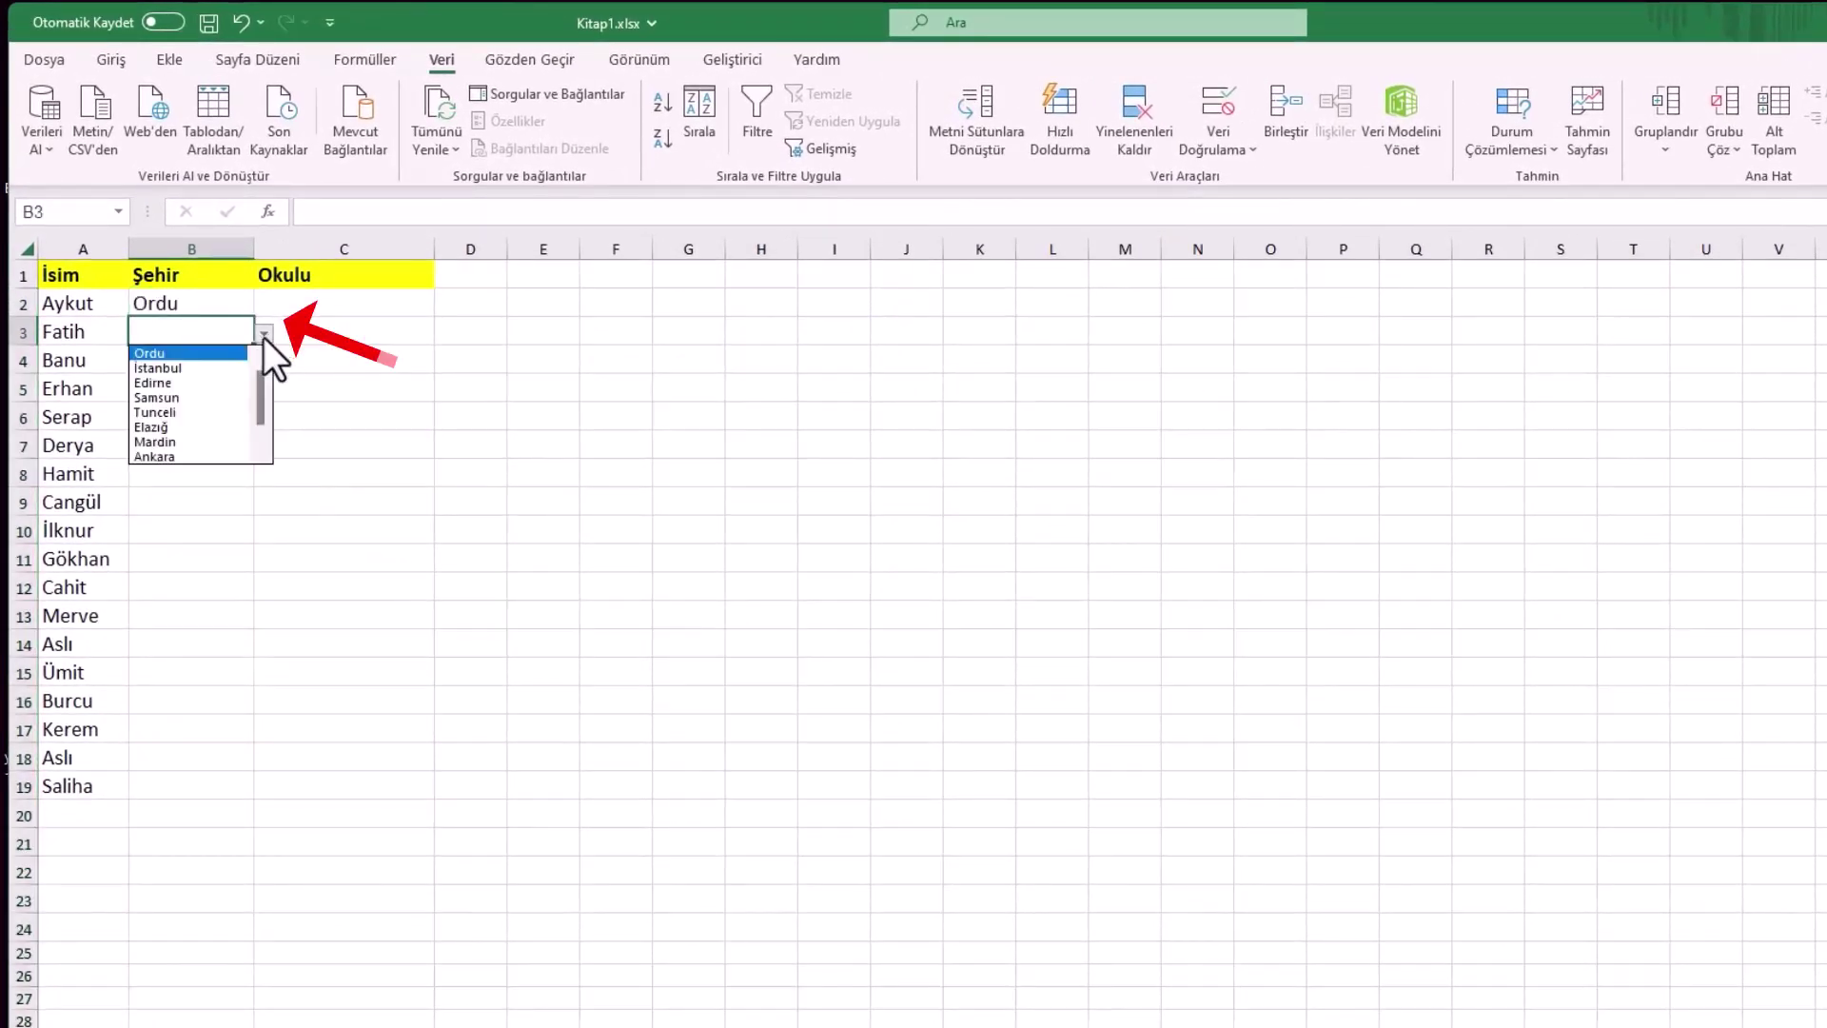
{"action": "left_click", "coordinate": [199, 381]}
{"action": "left_click", "coordinate": [228, 366]}
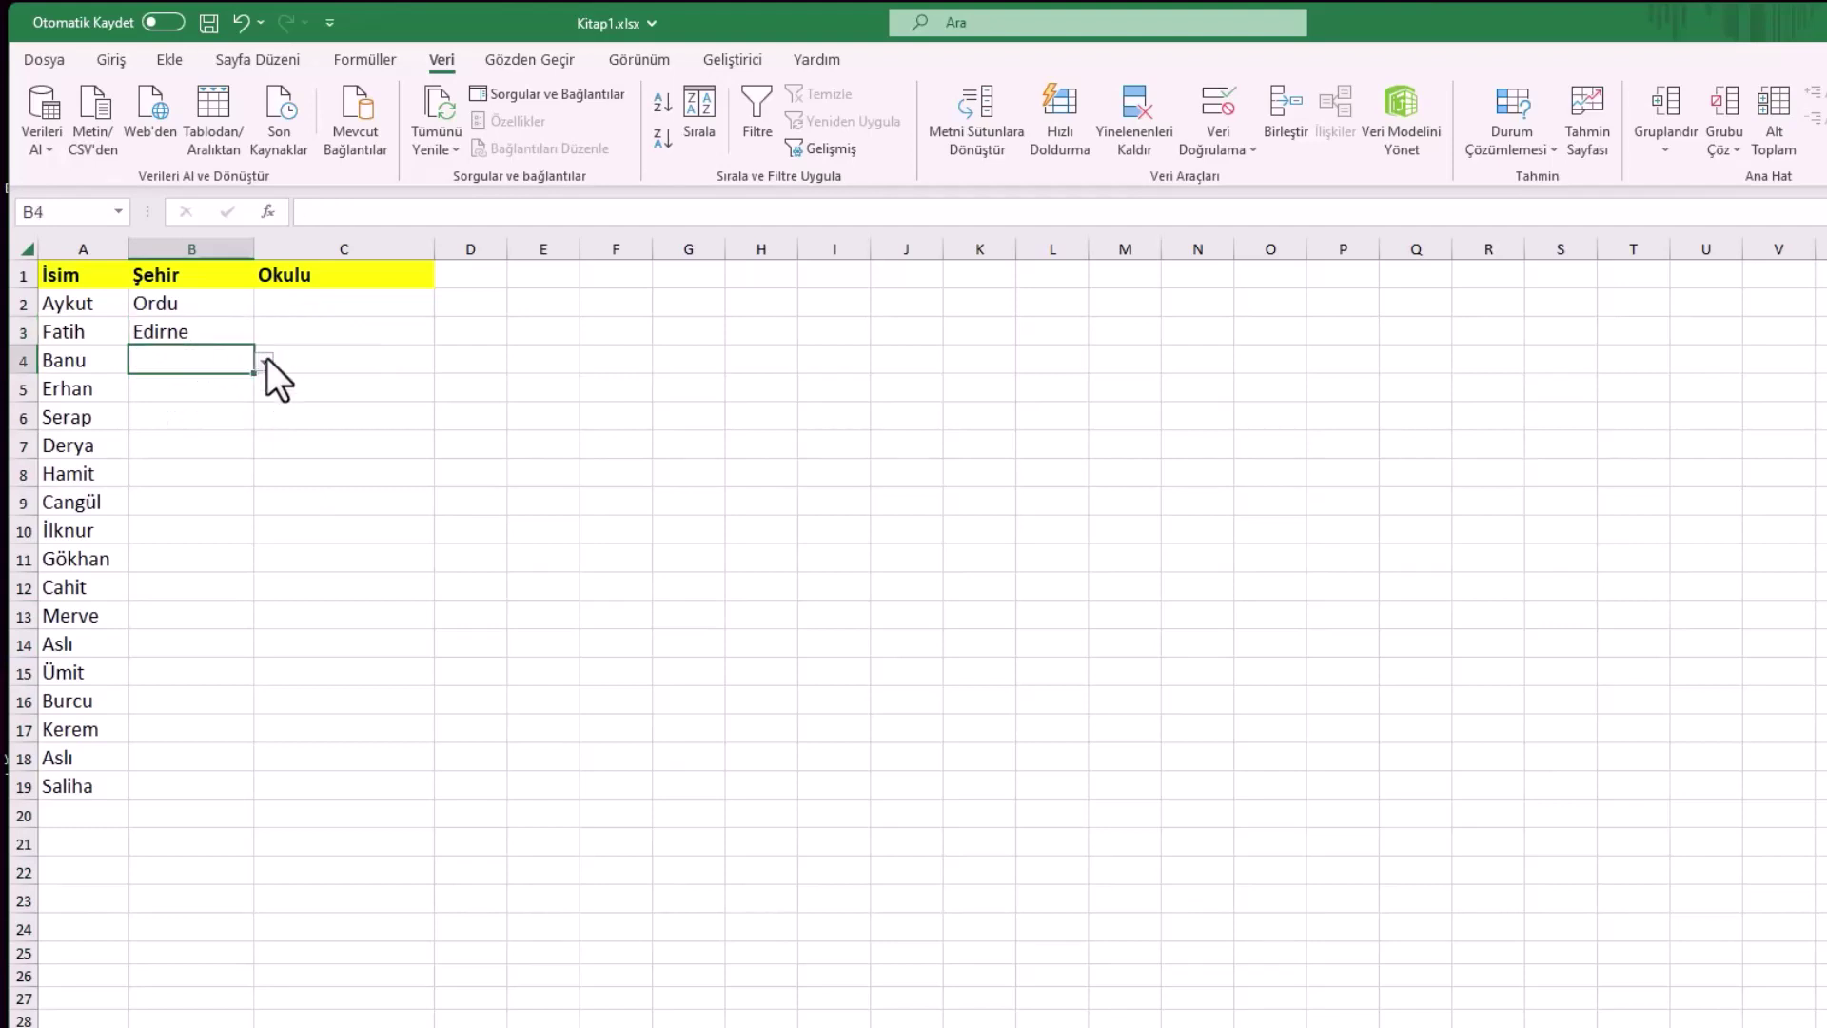
{"action": "left_click", "coordinate": [266, 360]}
{"action": "left_click", "coordinate": [195, 440]}
Pick Mardin for B5 and Hatay for B6, then select the Okulu cells C2:C19.
{"action": "left_click", "coordinate": [195, 392]}
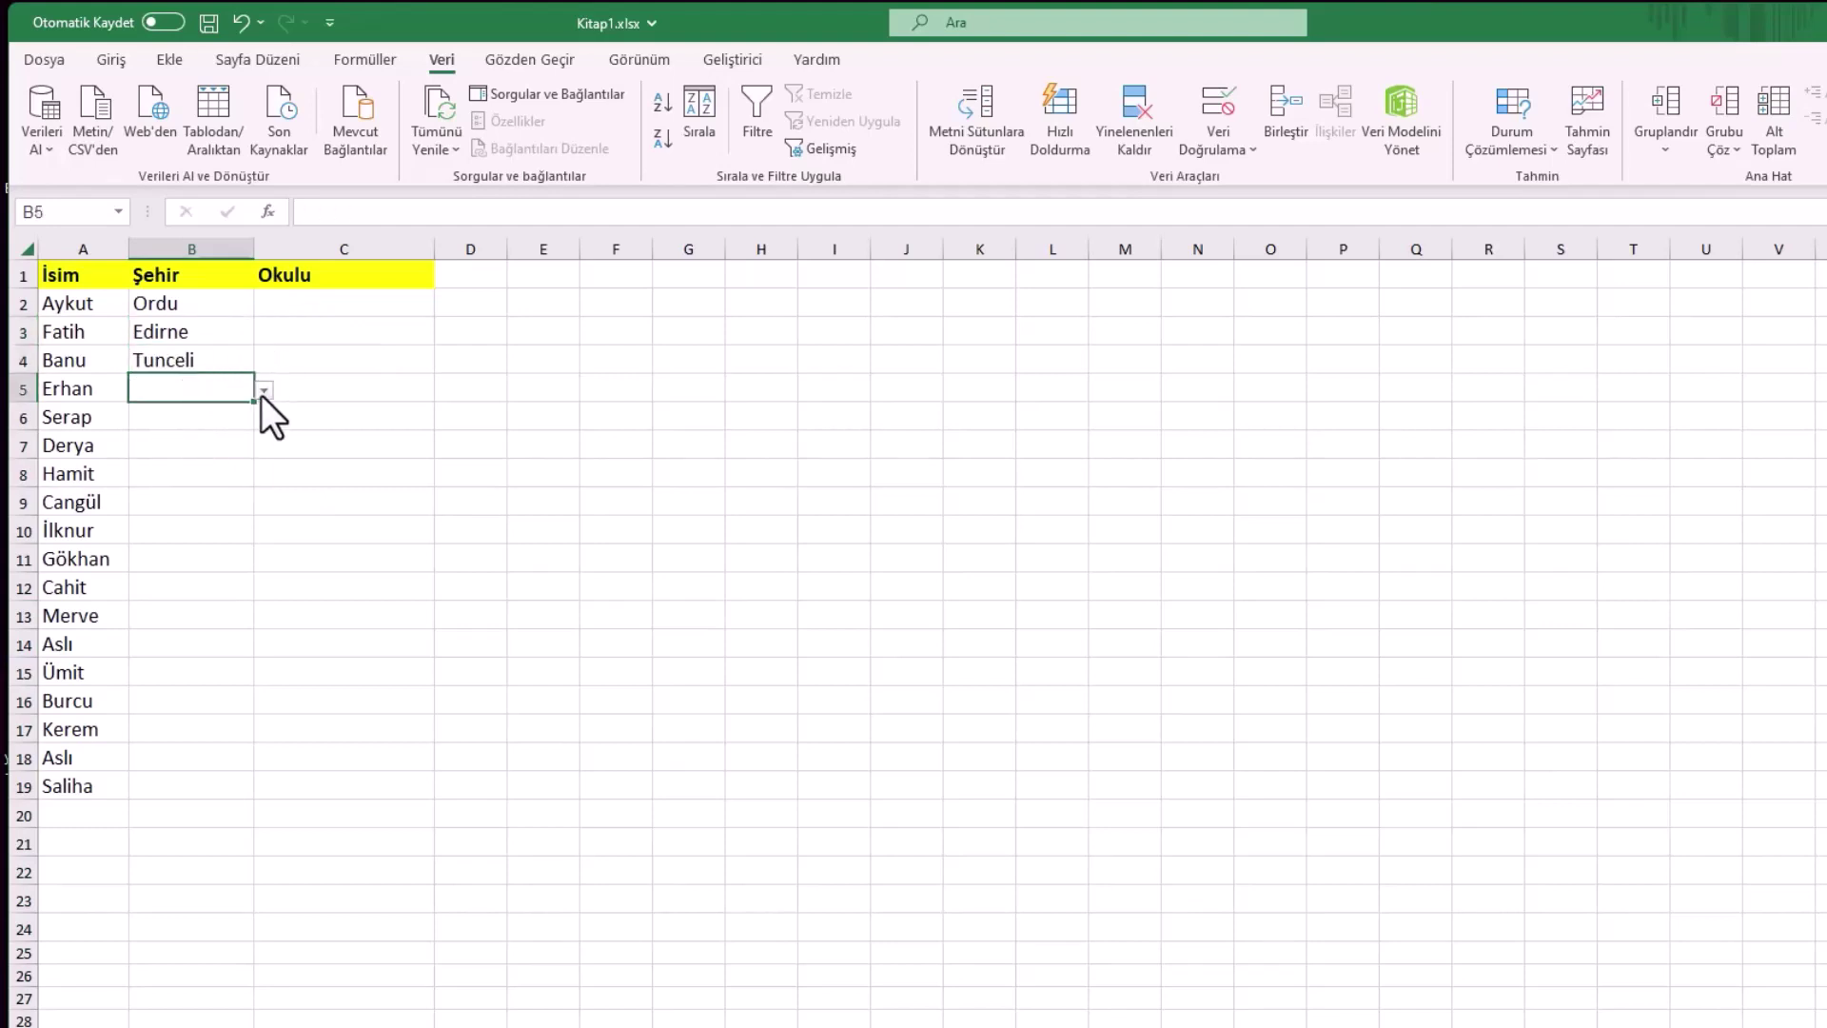
{"action": "left_click", "coordinate": [263, 392]}
{"action": "left_click", "coordinate": [205, 498]}
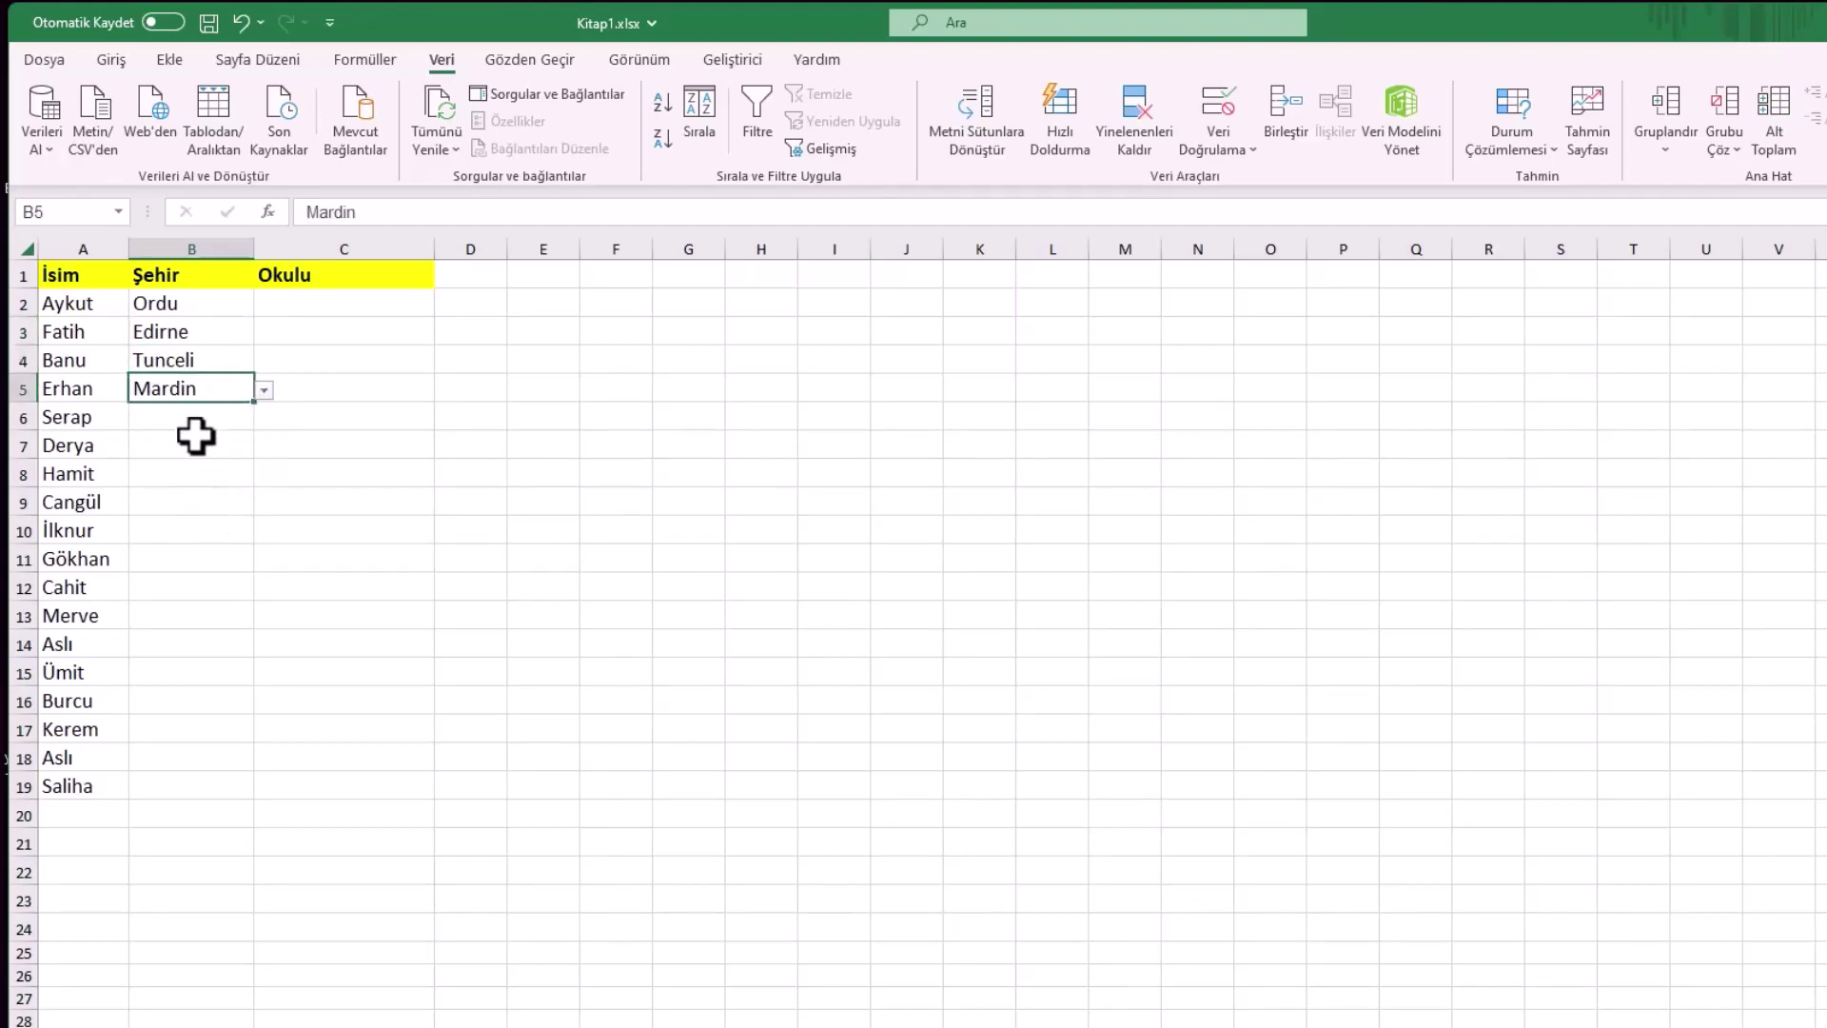
{"action": "left_click", "coordinate": [195, 436]}
{"action": "left_click", "coordinate": [263, 420]}
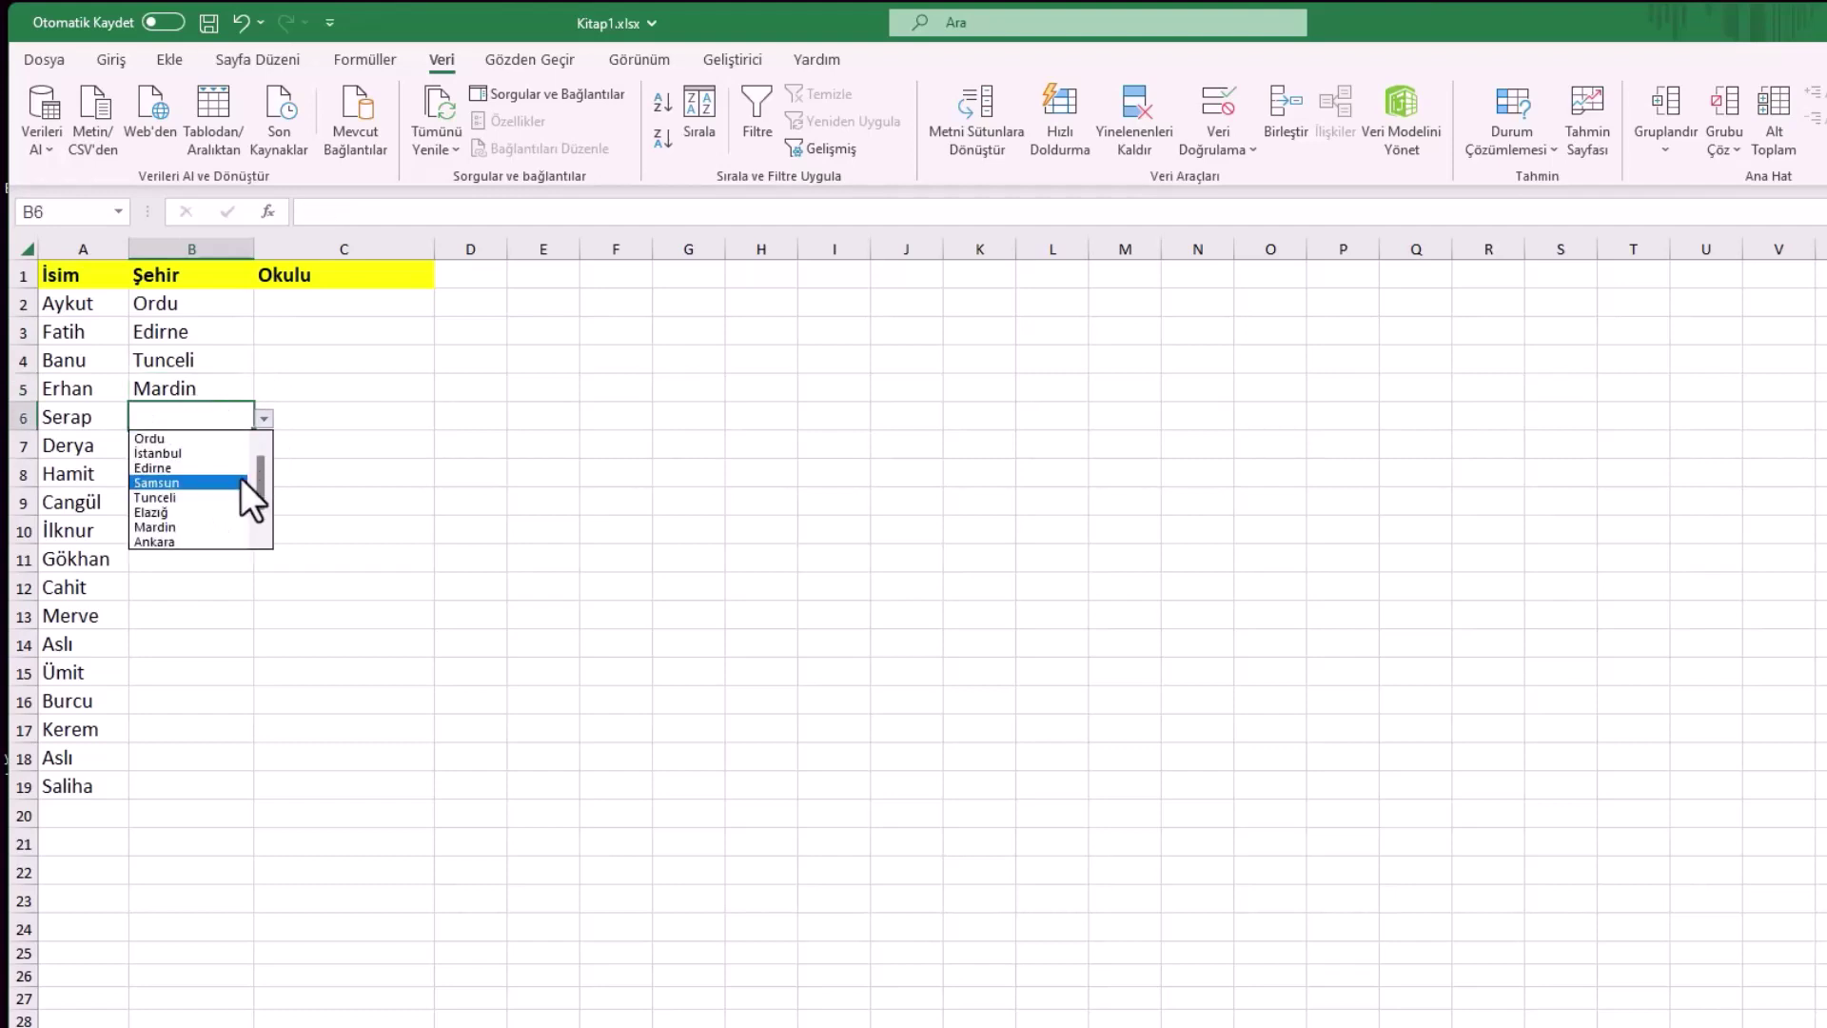
{"action": "left_click_drag", "start_coordinate": [259, 473], "coordinate": [250, 522]}
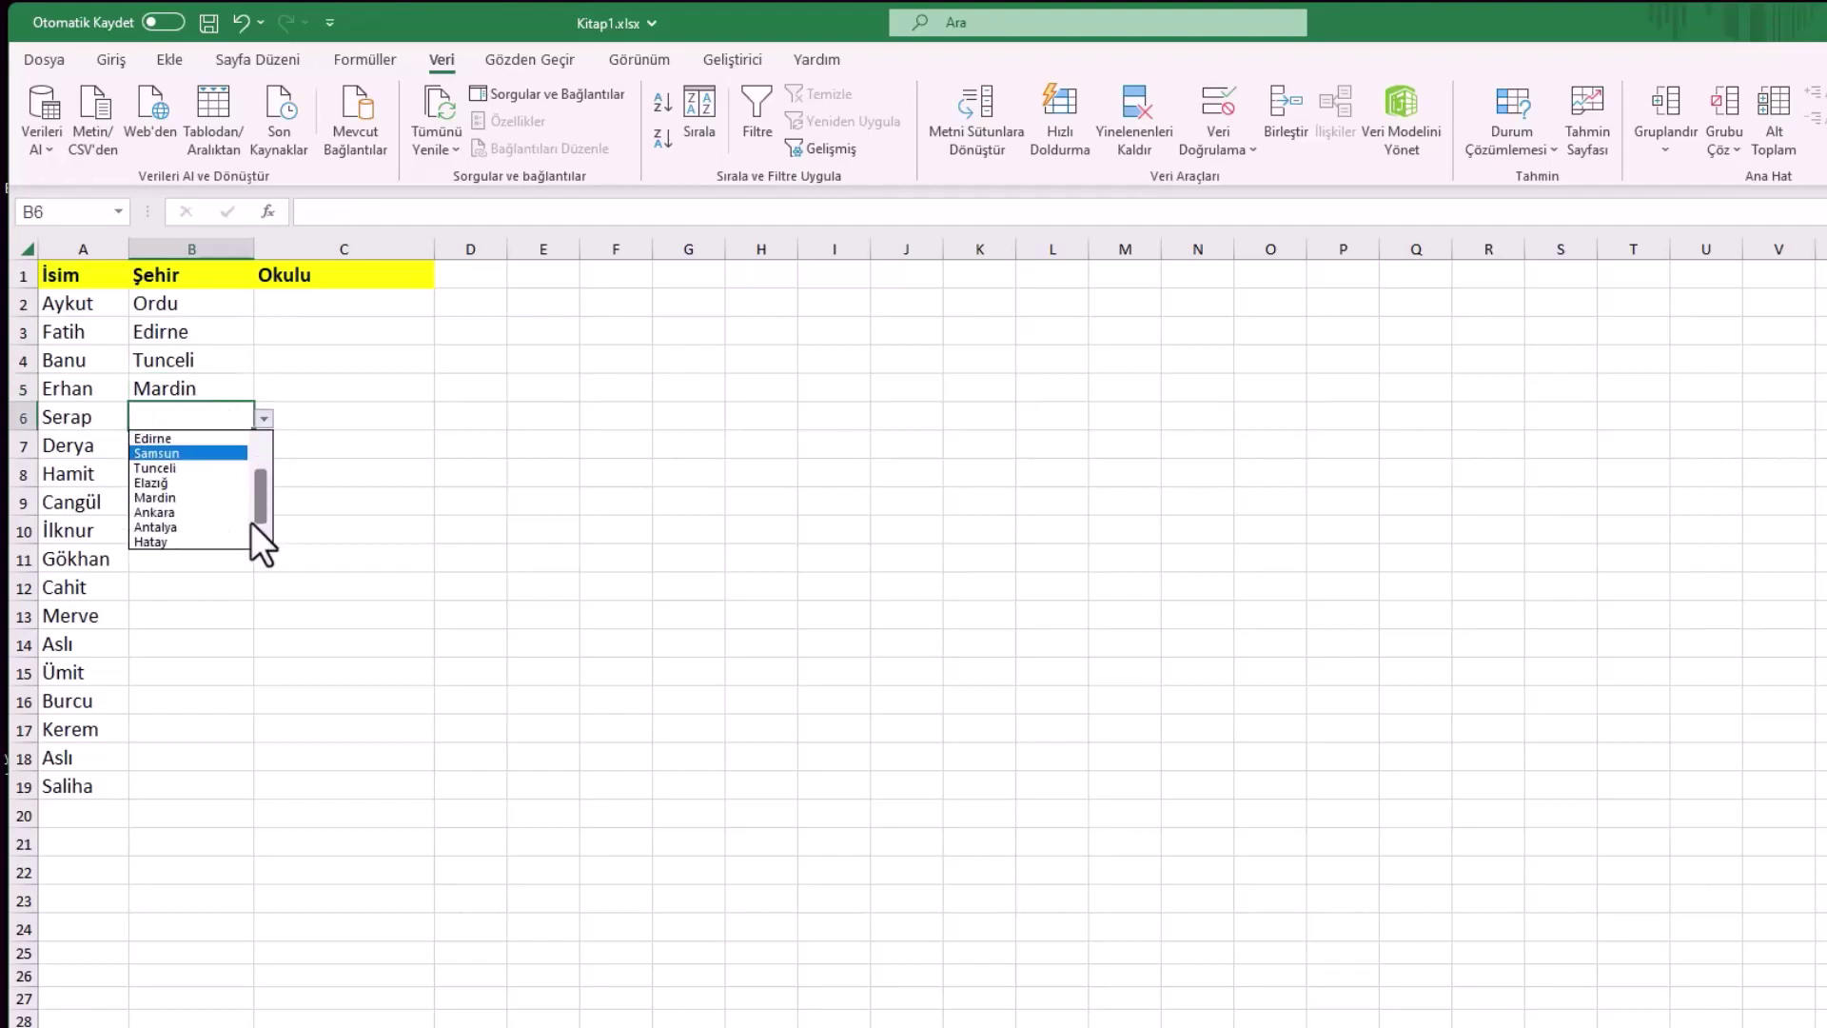
{"action": "left_click", "coordinate": [184, 542]}
{"action": "left_click", "coordinate": [345, 301]}
{"action": "mouse_move", "coordinate": [345, 301]}
{"action": "left_mouse_down"}
{"action": "mouse_move", "coordinate": [339, 551]}
{"action": "mouse_move", "coordinate": [383, 772]}
{"action": "left_mouse_up"}
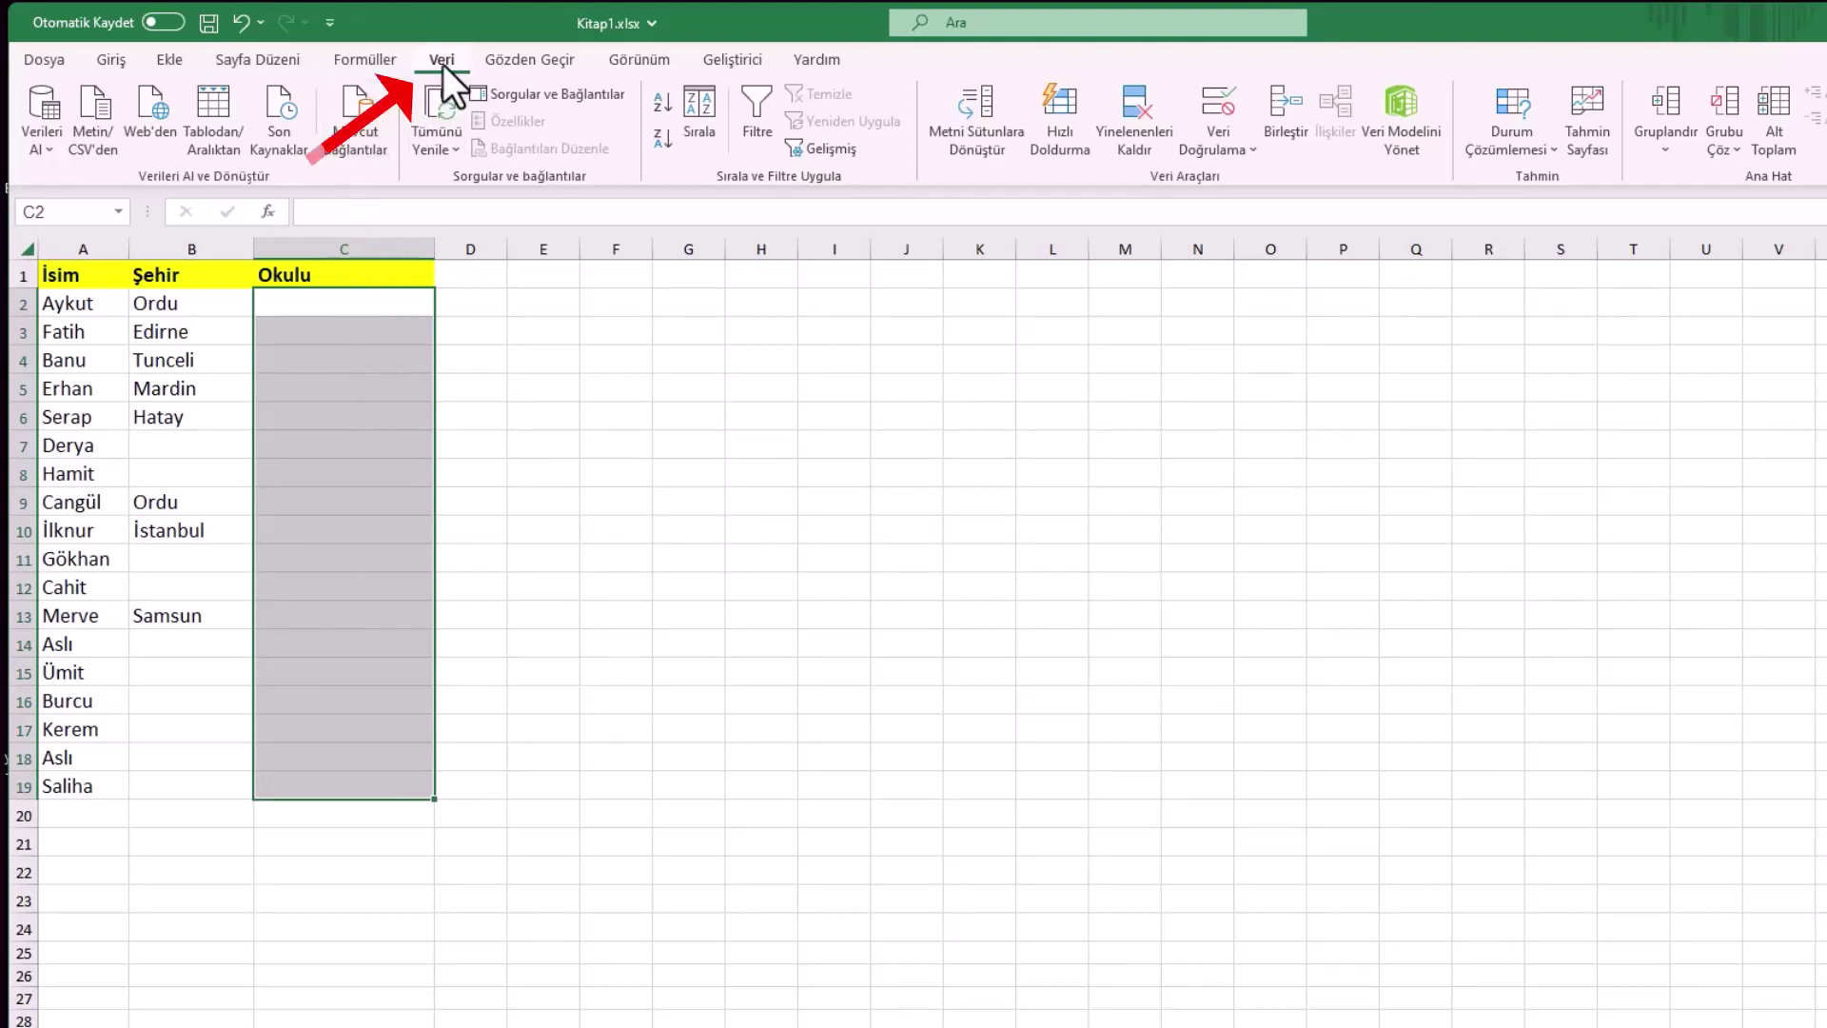
Open Veri Doğrulama, choose Liste, and type 'A Okulu; B Okulu' into the source.
{"action": "left_click", "coordinate": [1218, 145]}
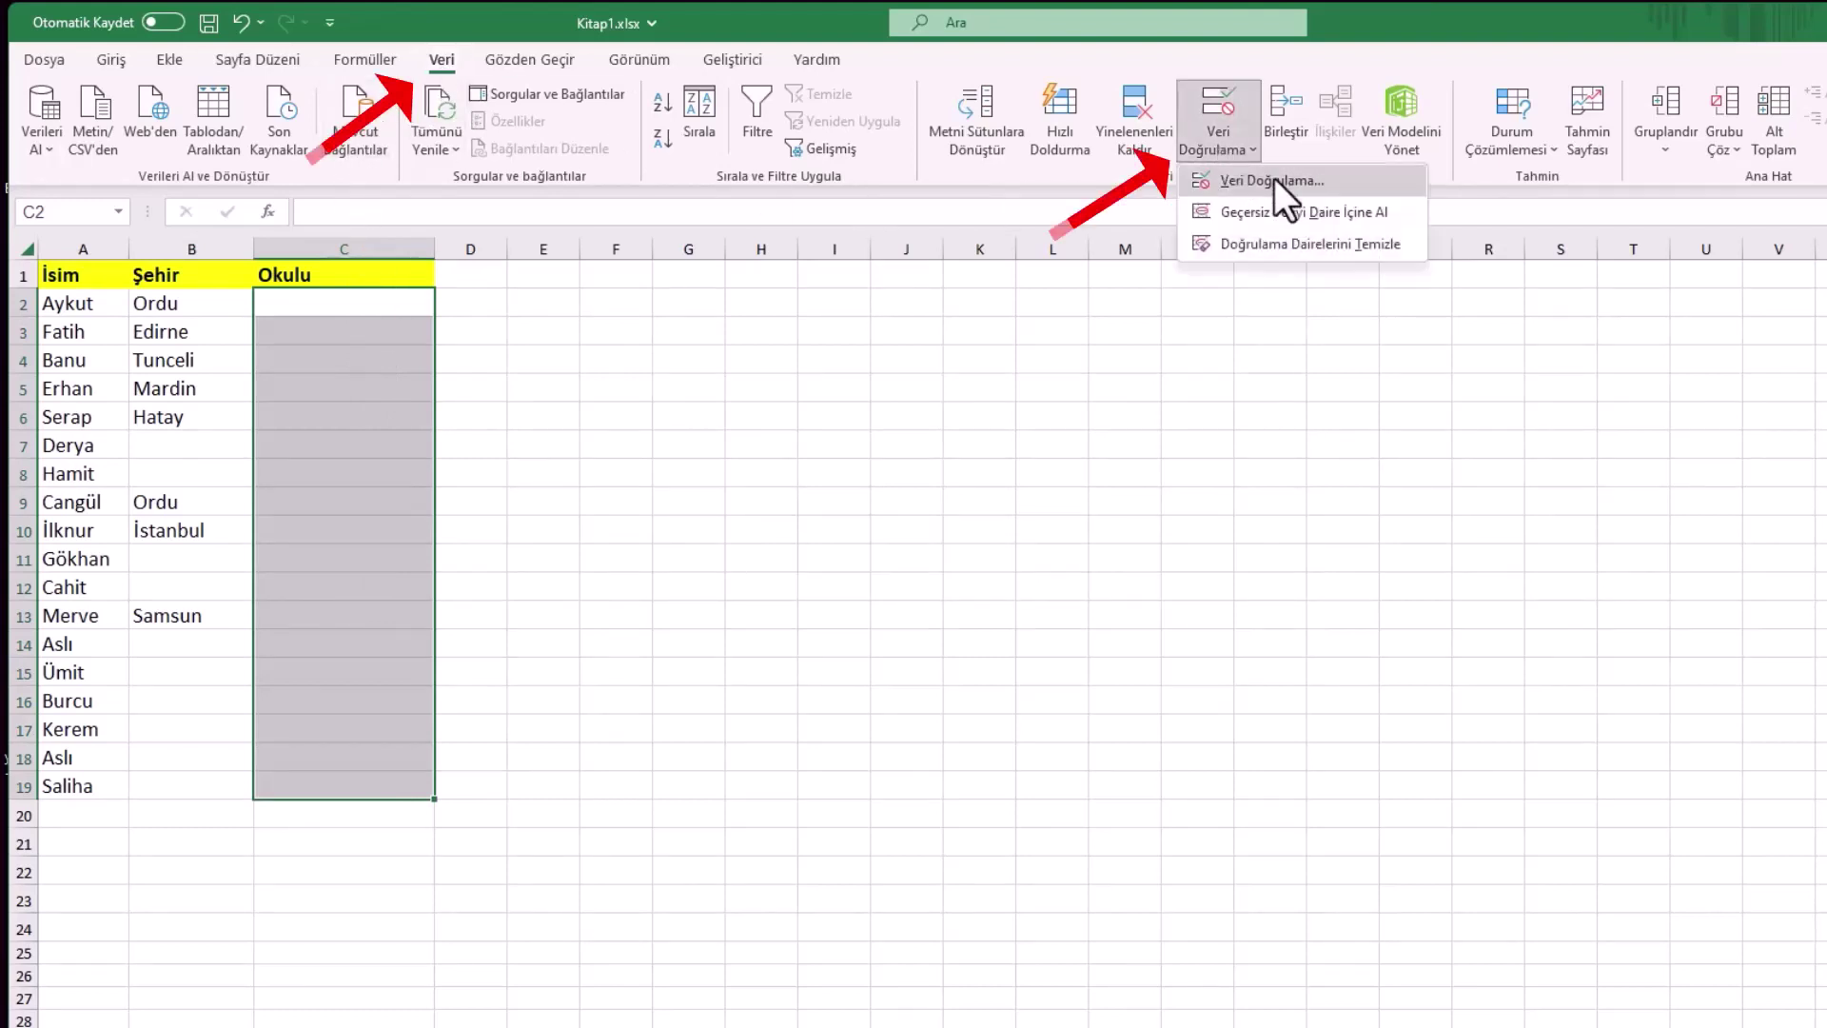
{"action": "left_click", "coordinate": [1339, 181]}
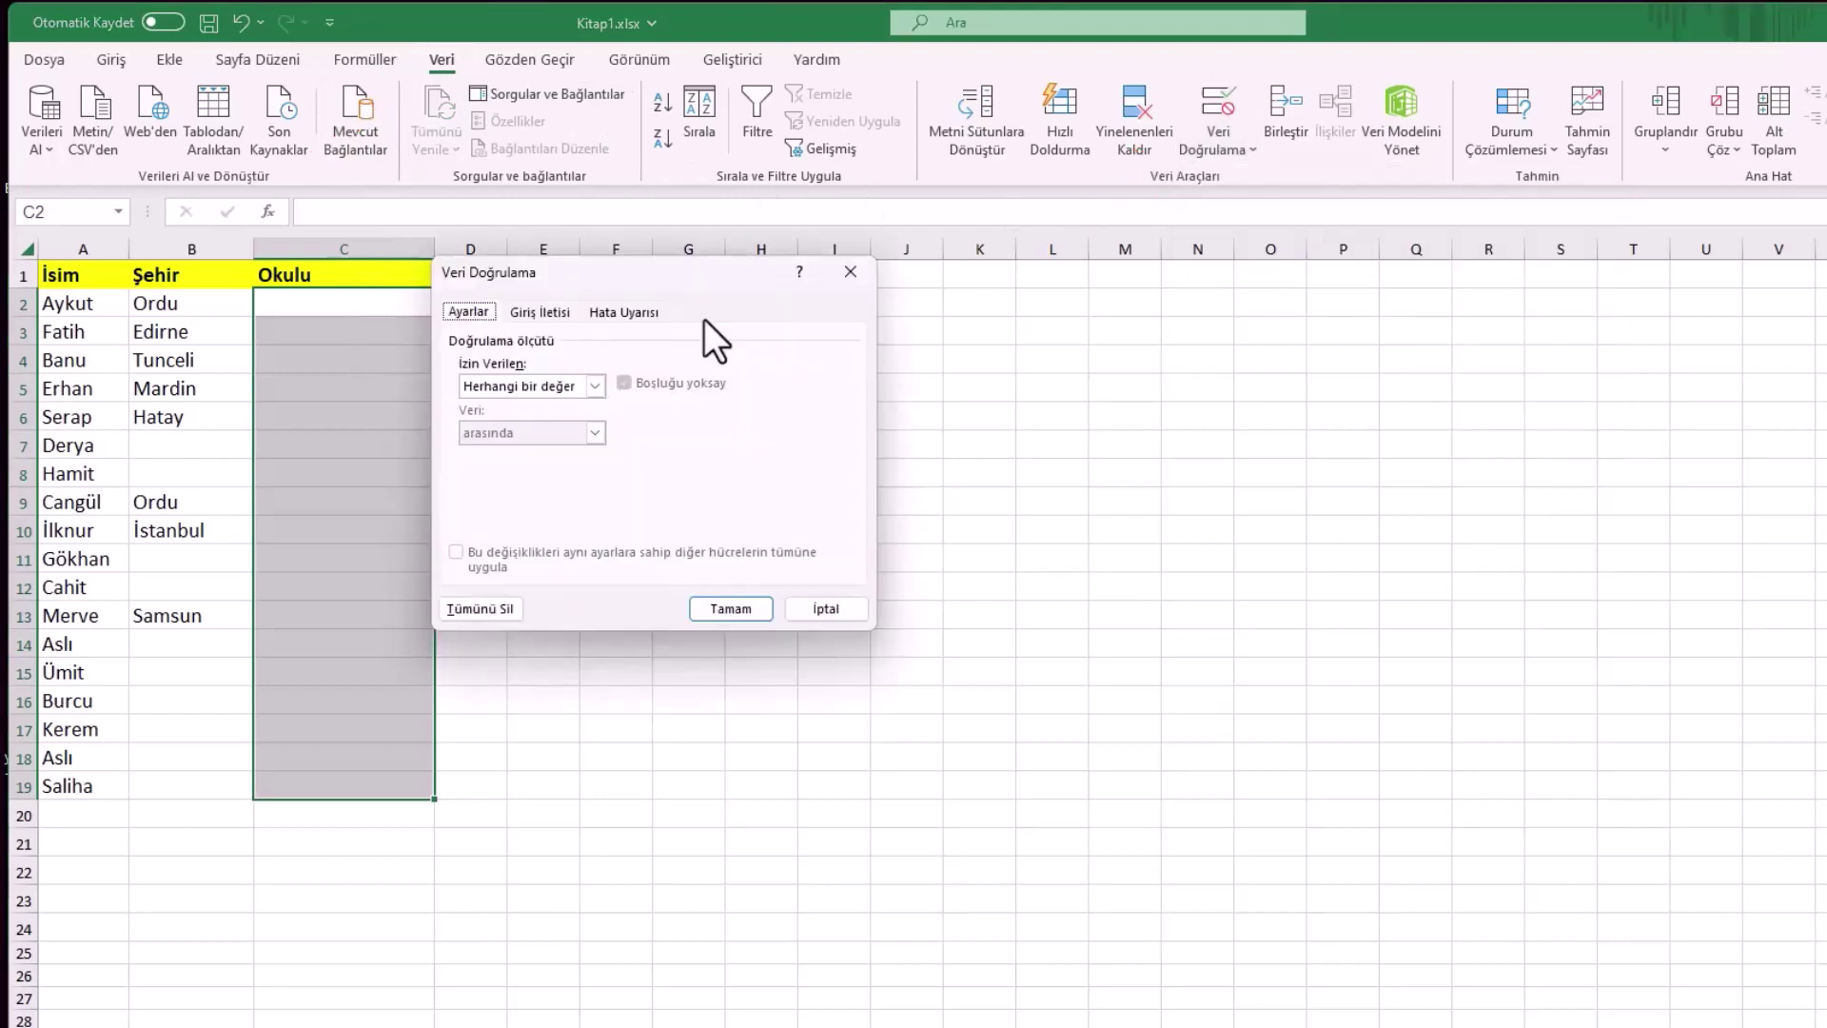
{"action": "left_click", "coordinate": [597, 385]}
{"action": "left_click", "coordinate": [505, 453]}
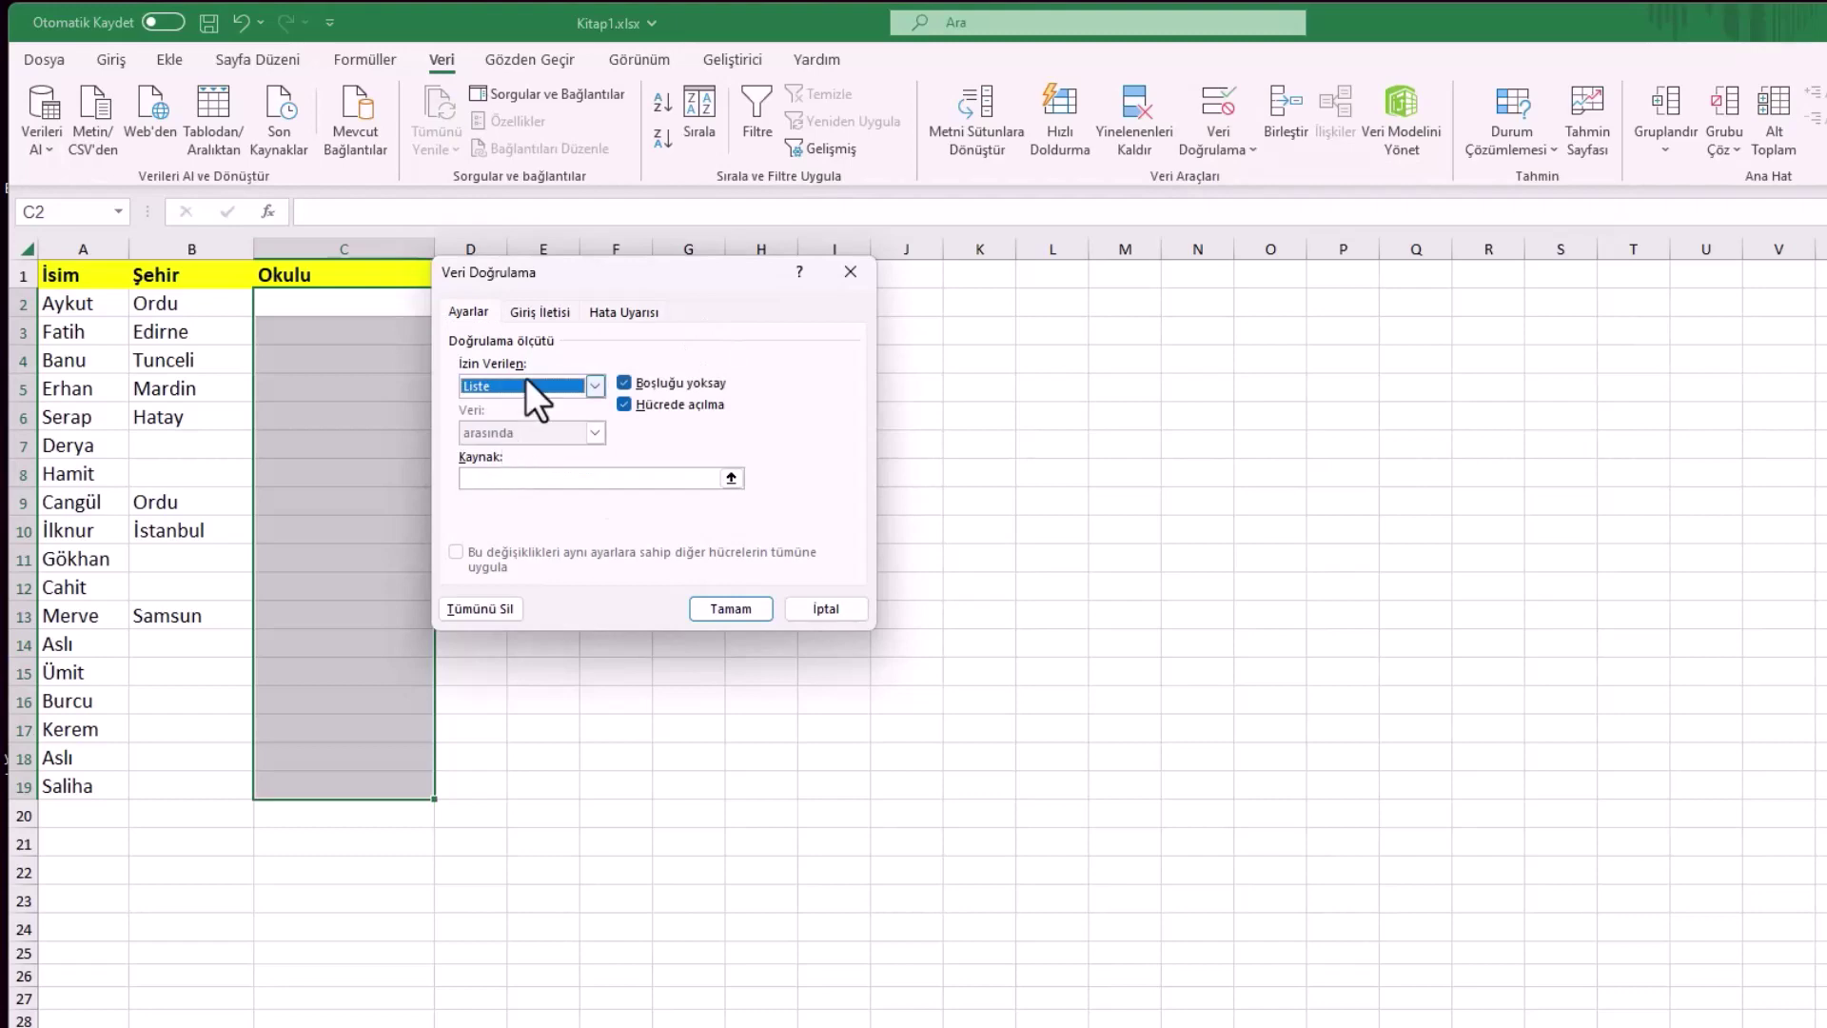
{"action": "left_click", "coordinate": [511, 479]}
{"action": "type", "text": "A Okulu"}
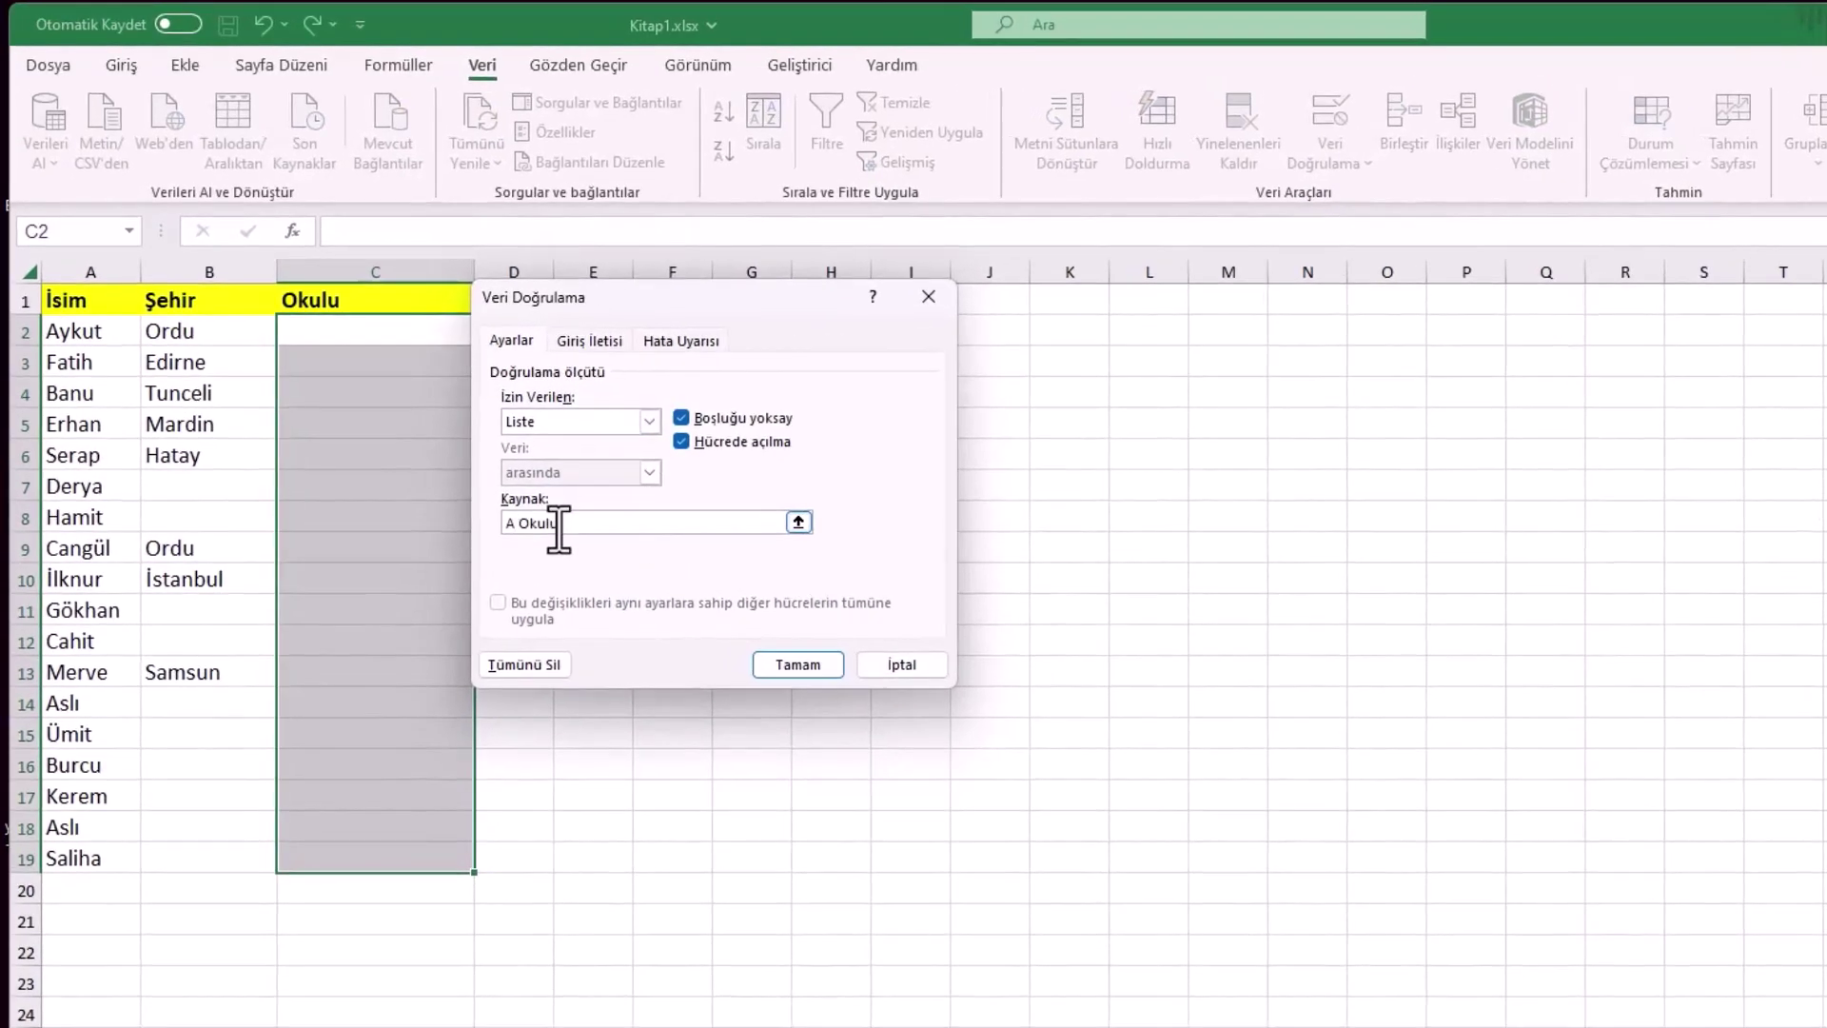
{"action": "type", "text": "; B Okulu; C Okulu ;"}
Finish the school list with 'D Okulu', apply it, and pick A Okulu for C2.
{"action": "type", "text": " D Okulu"}
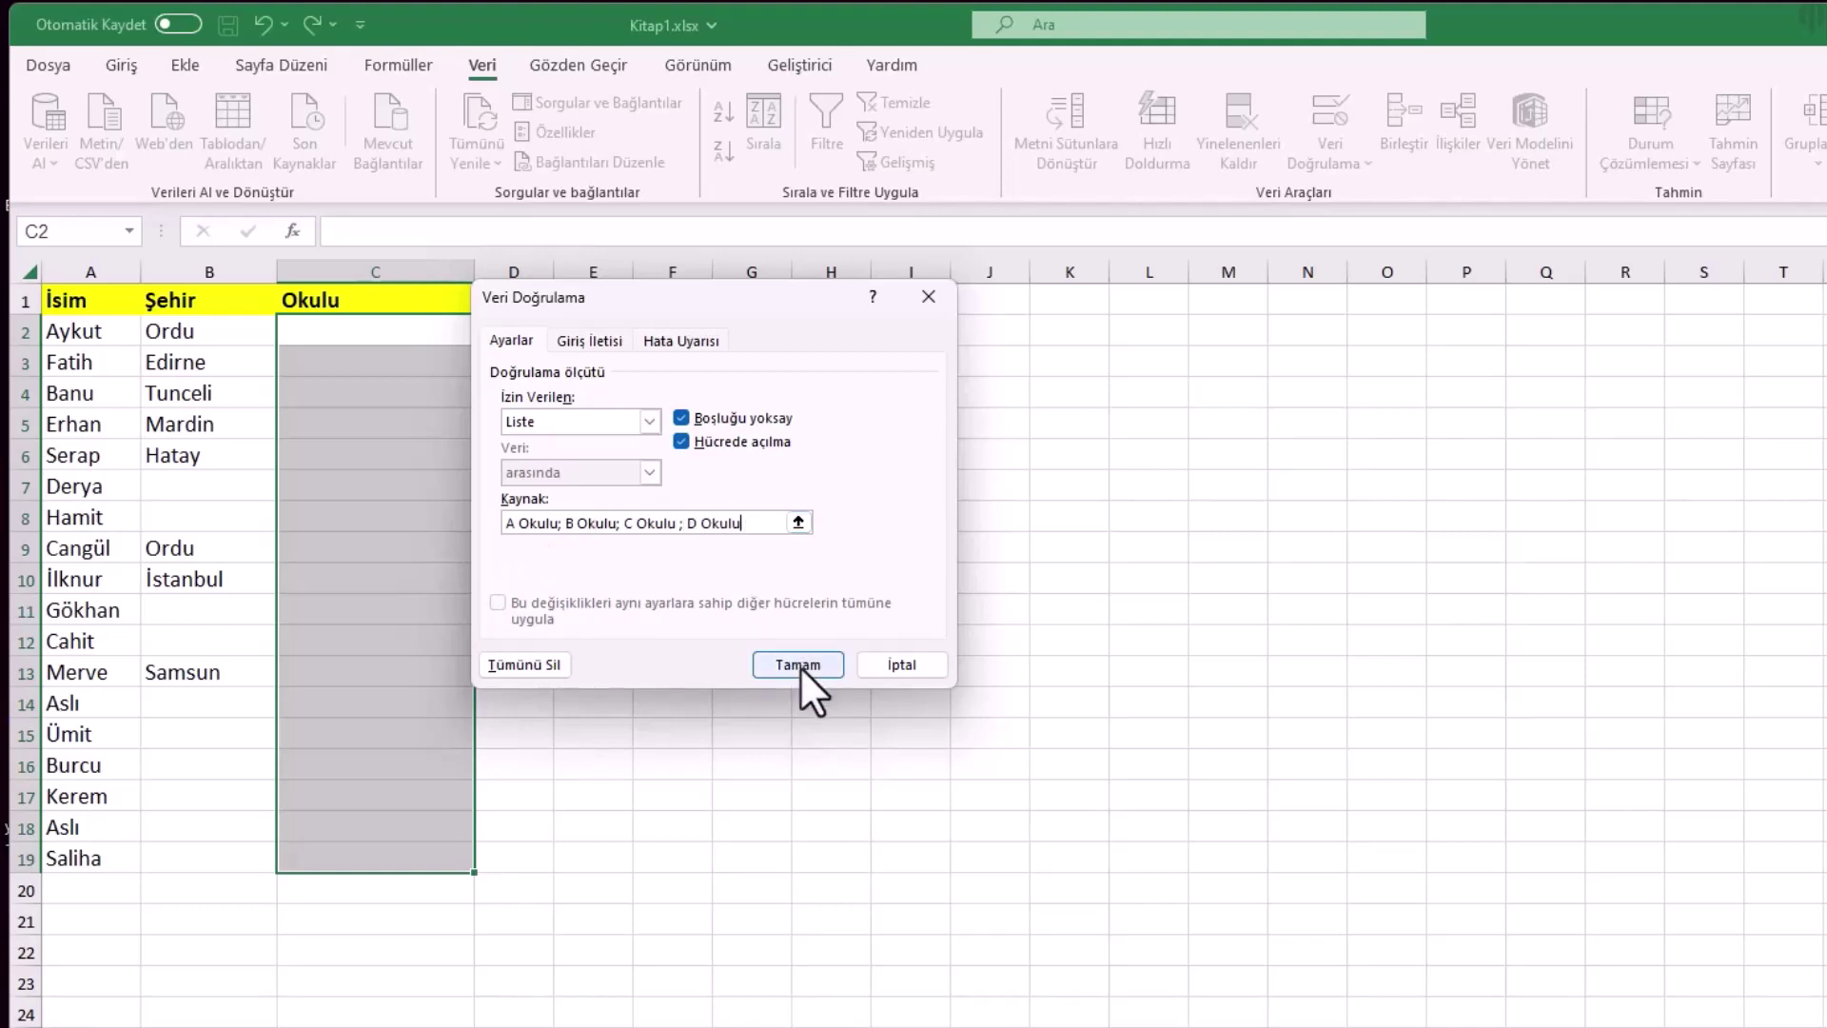
{"action": "left_click", "coordinate": [800, 665]}
{"action": "left_click", "coordinate": [486, 333]}
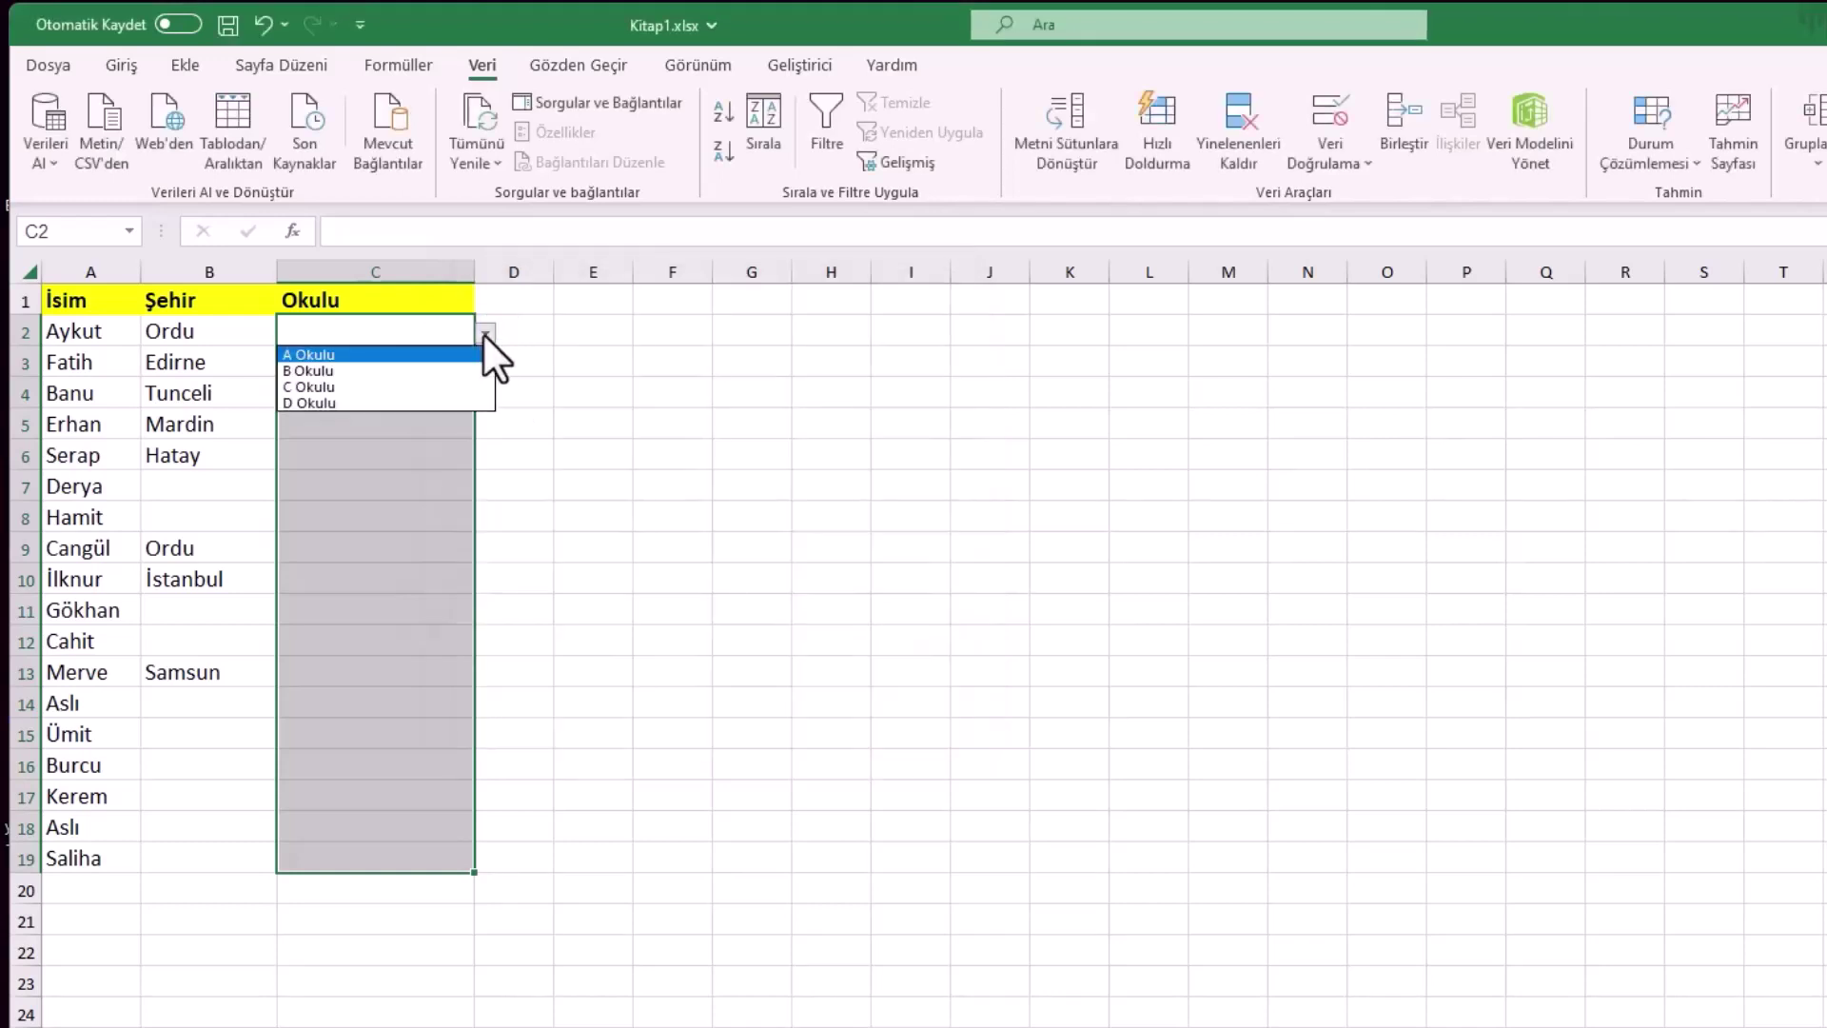
{"action": "left_click", "coordinate": [440, 358]}
Pick B Okulu for C3 and A Okulu for C9, then select the Okulu cells.
{"action": "left_click", "coordinate": [457, 362]}
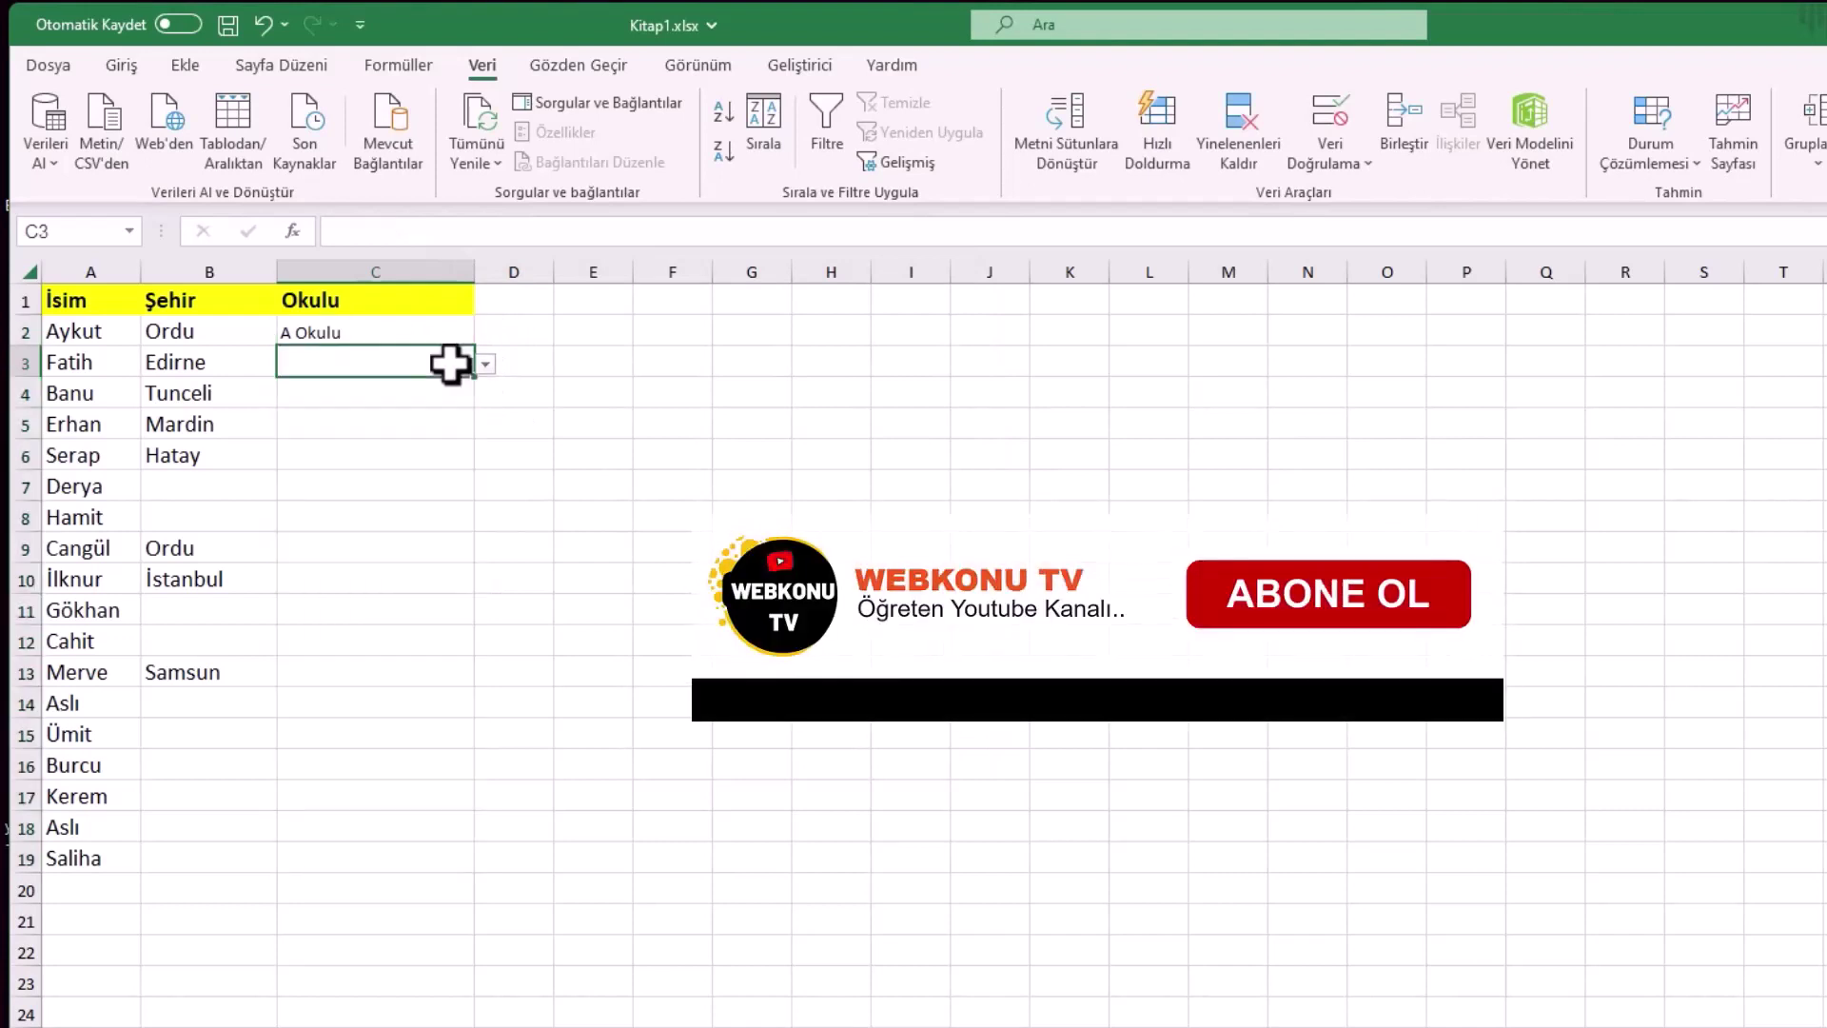
{"action": "left_click", "coordinate": [485, 365]}
{"action": "left_click", "coordinate": [379, 403]}
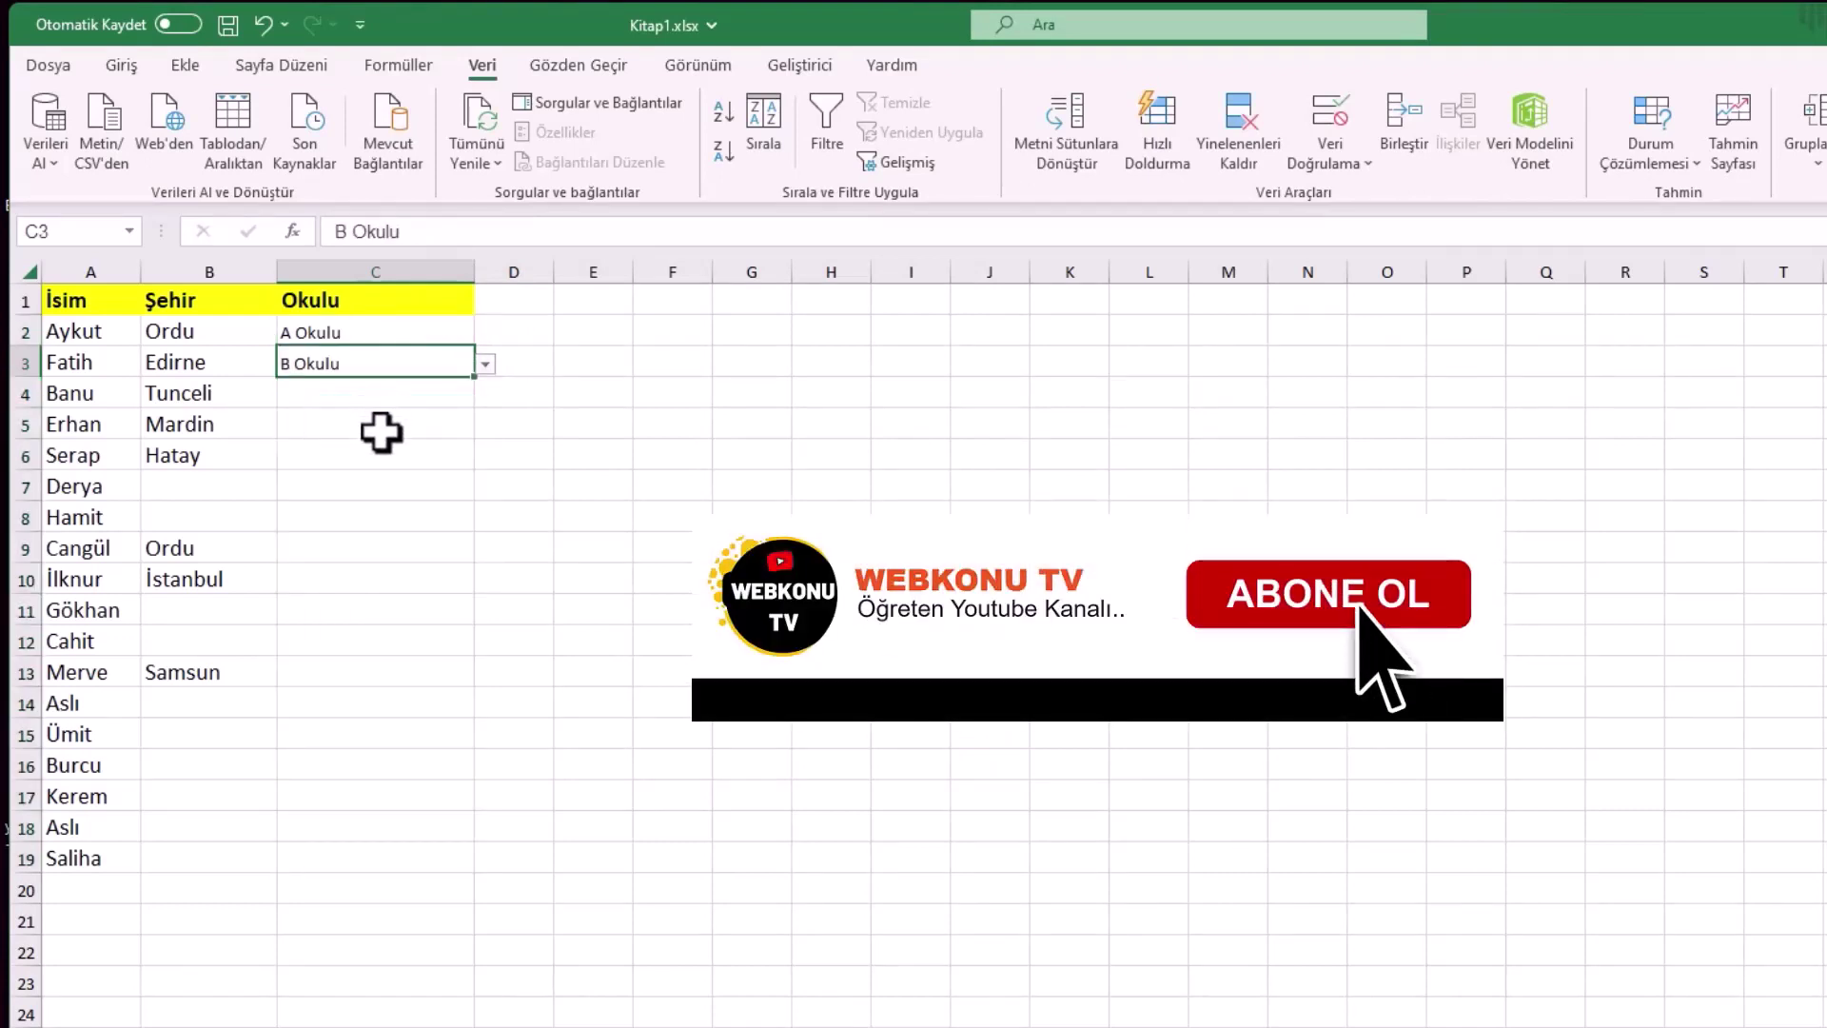
{"action": "left_click", "coordinate": [377, 547]}
{"action": "left_click", "coordinate": [485, 550]}
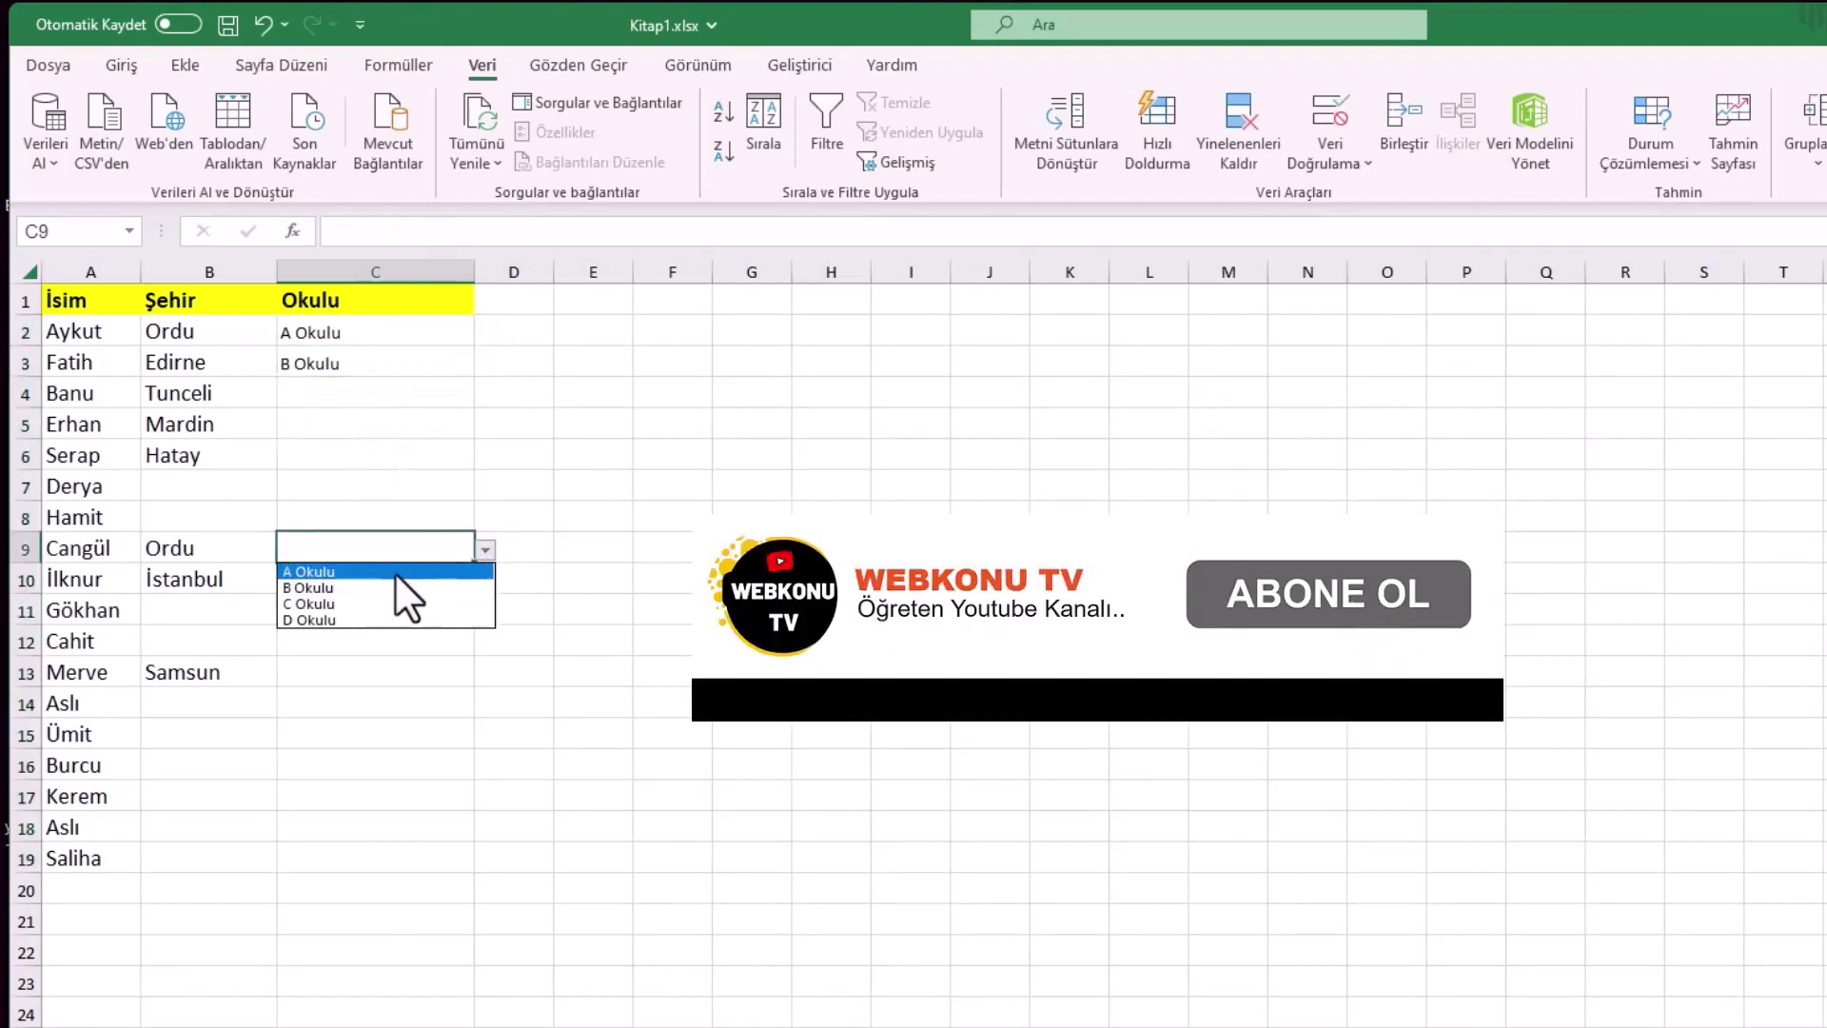
{"action": "left_click", "coordinate": [385, 576]}
{"action": "left_click_drag", "start_coordinate": [391, 332], "coordinate": [412, 852]}
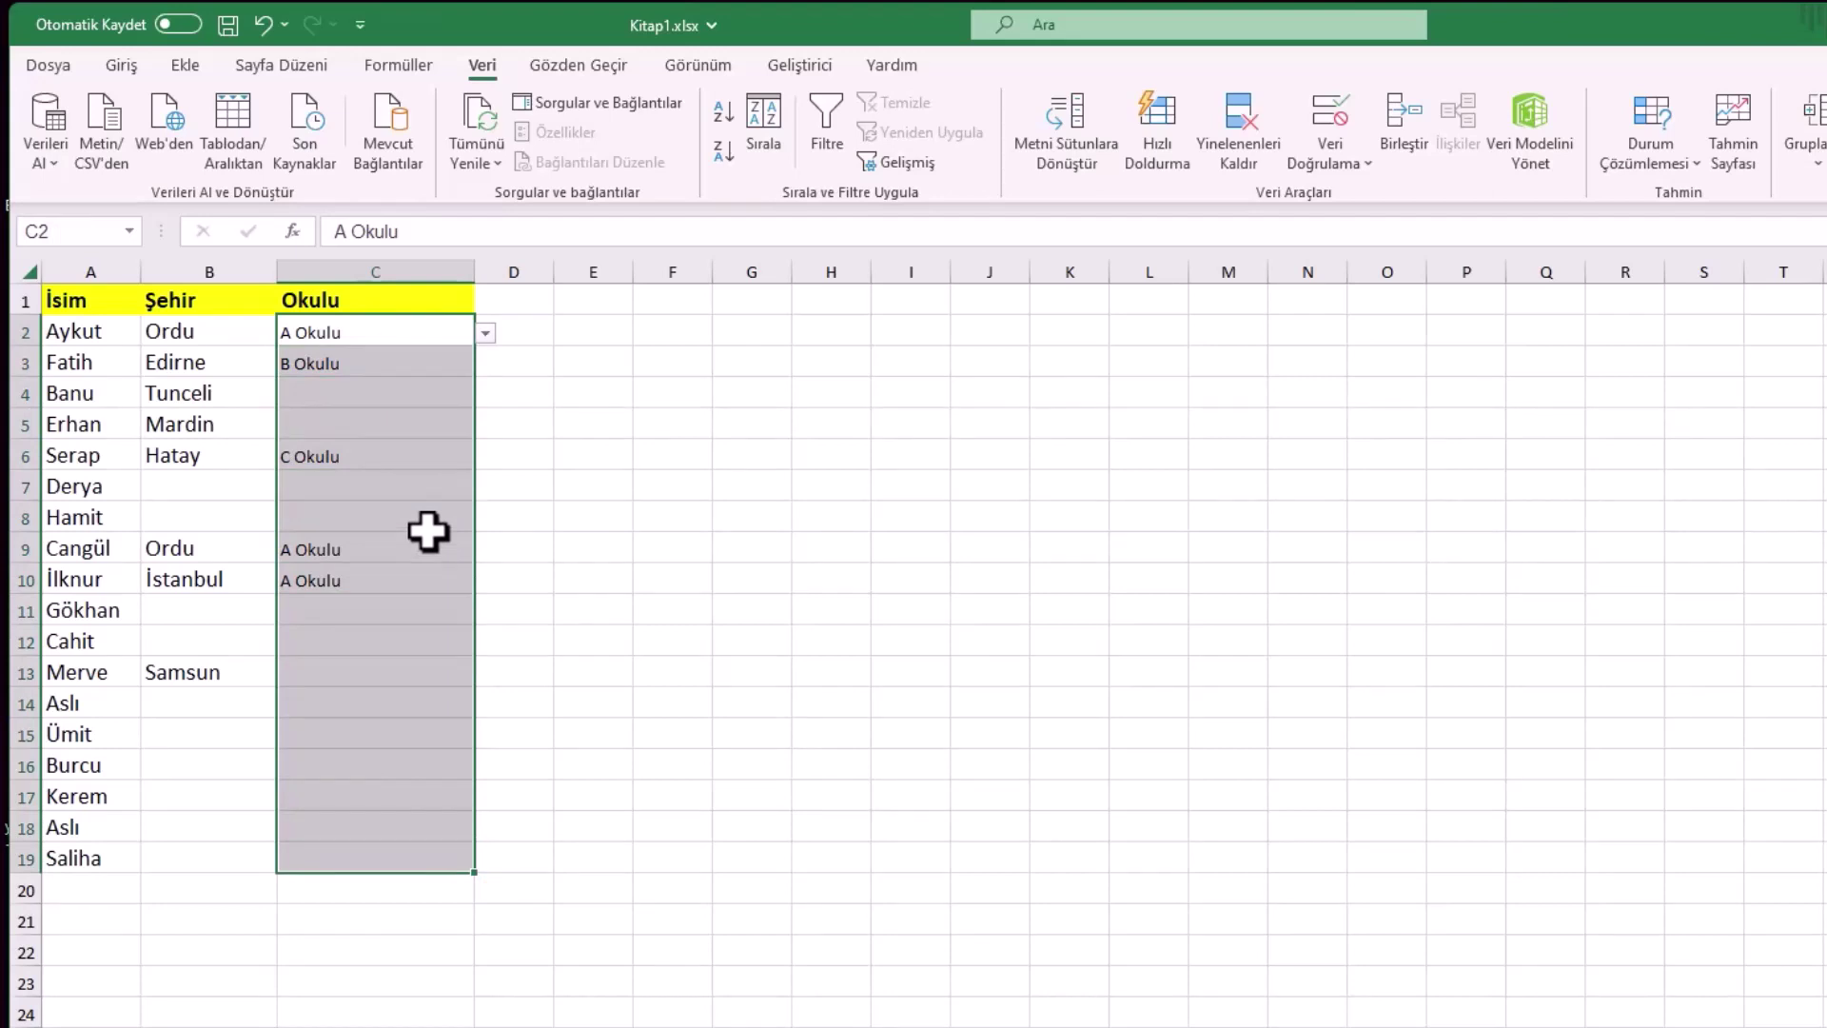
Clear all validation from the Okulu cells C2:C19 with Tümünü Sil and confirm.
{"action": "key", "text": "ctrl+q"}
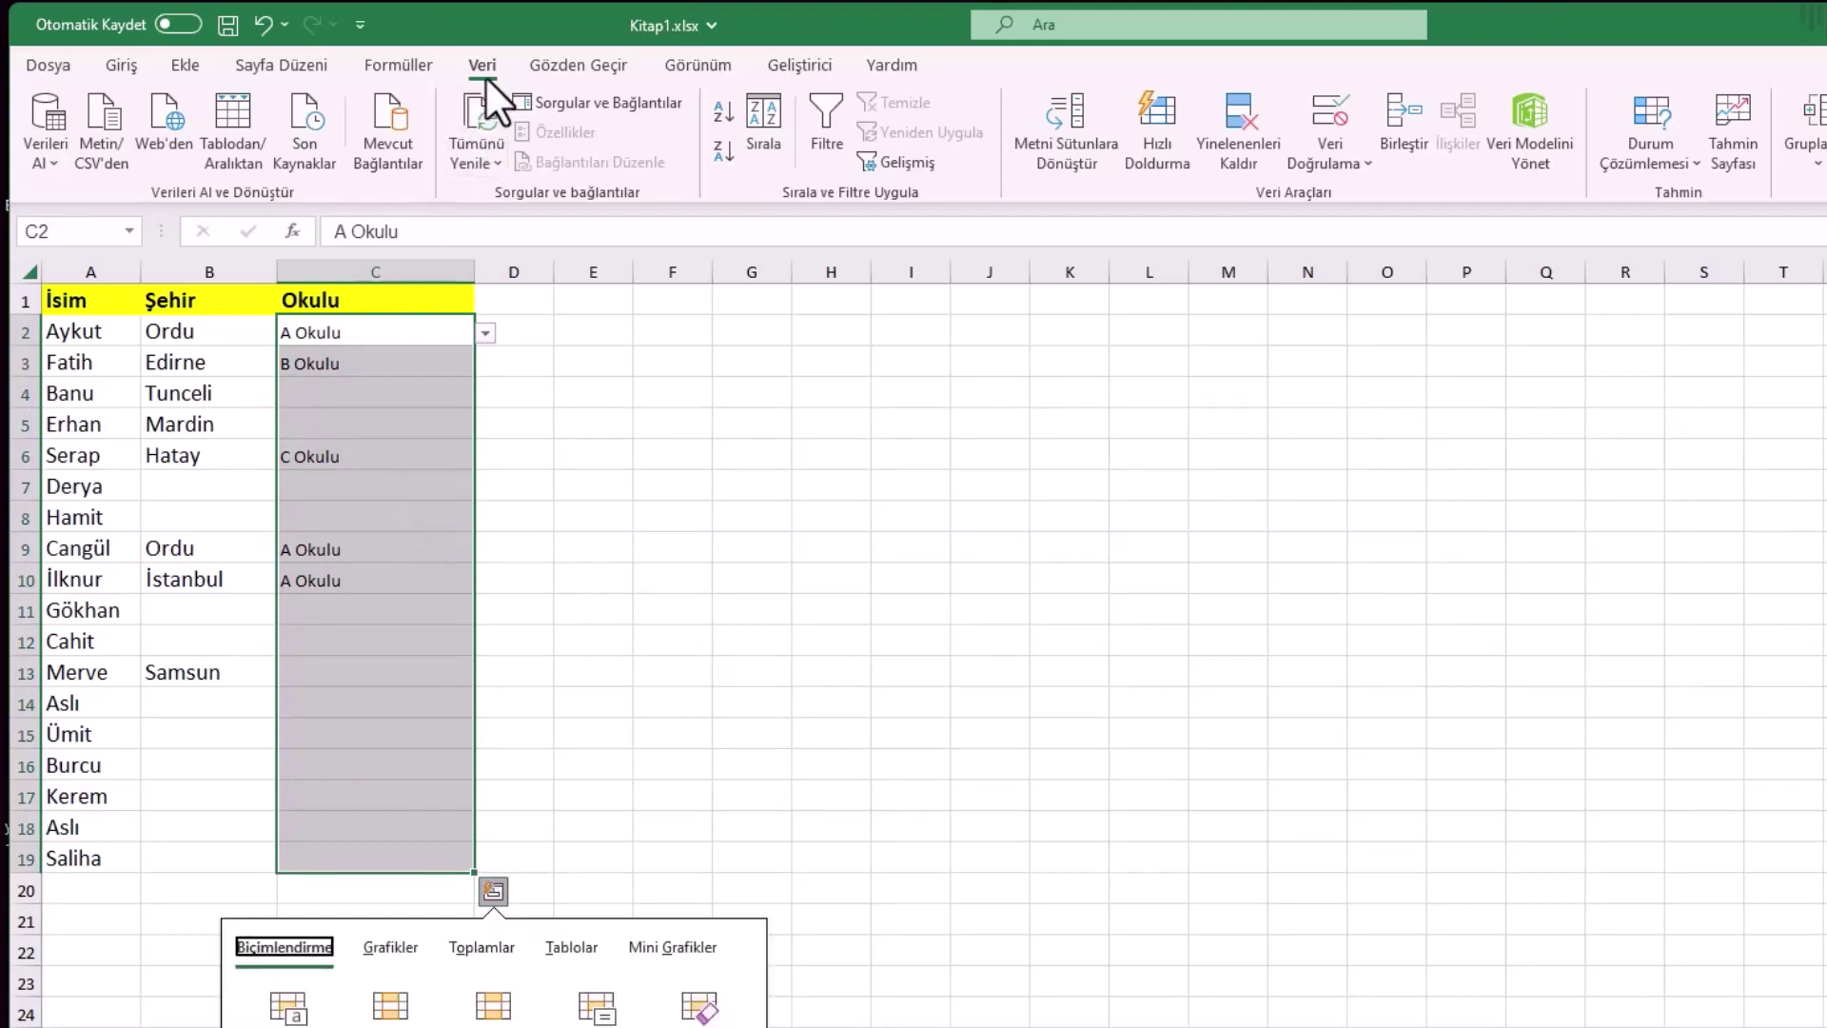
{"action": "left_click", "coordinate": [486, 68]}
{"action": "left_click", "coordinate": [1328, 152]}
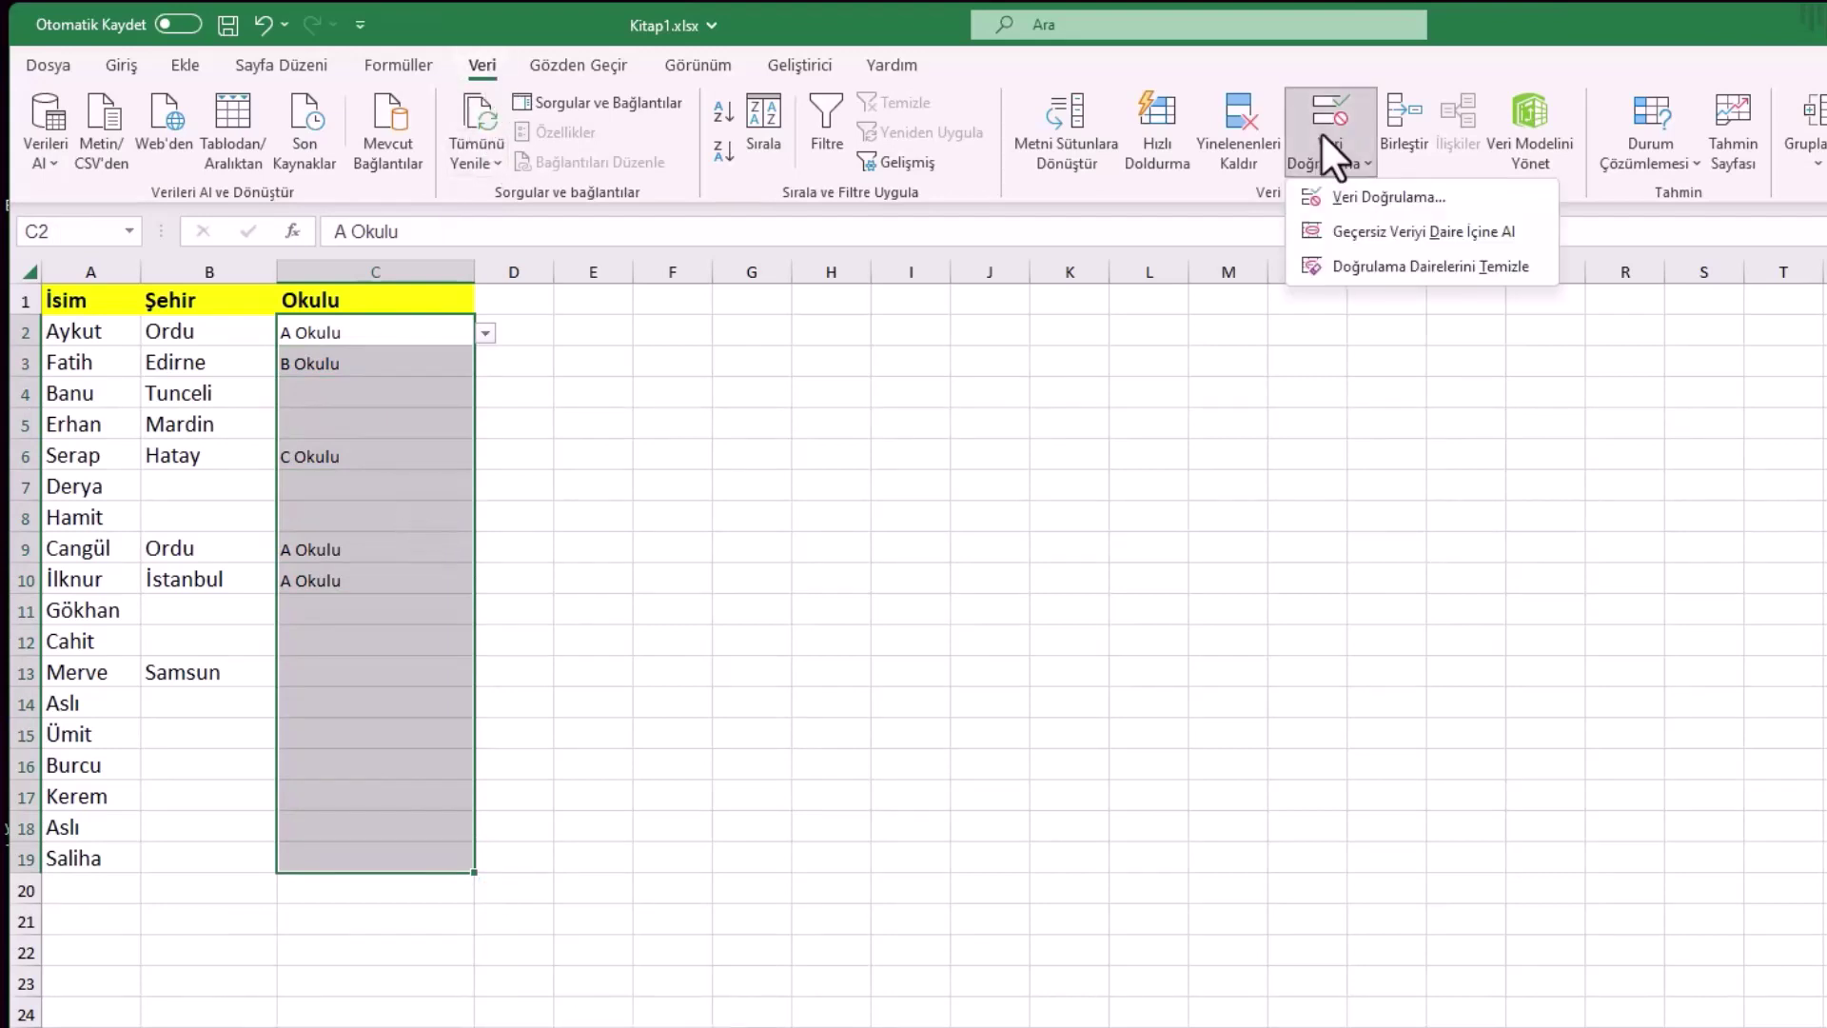
{"action": "left_click", "coordinate": [1449, 202]}
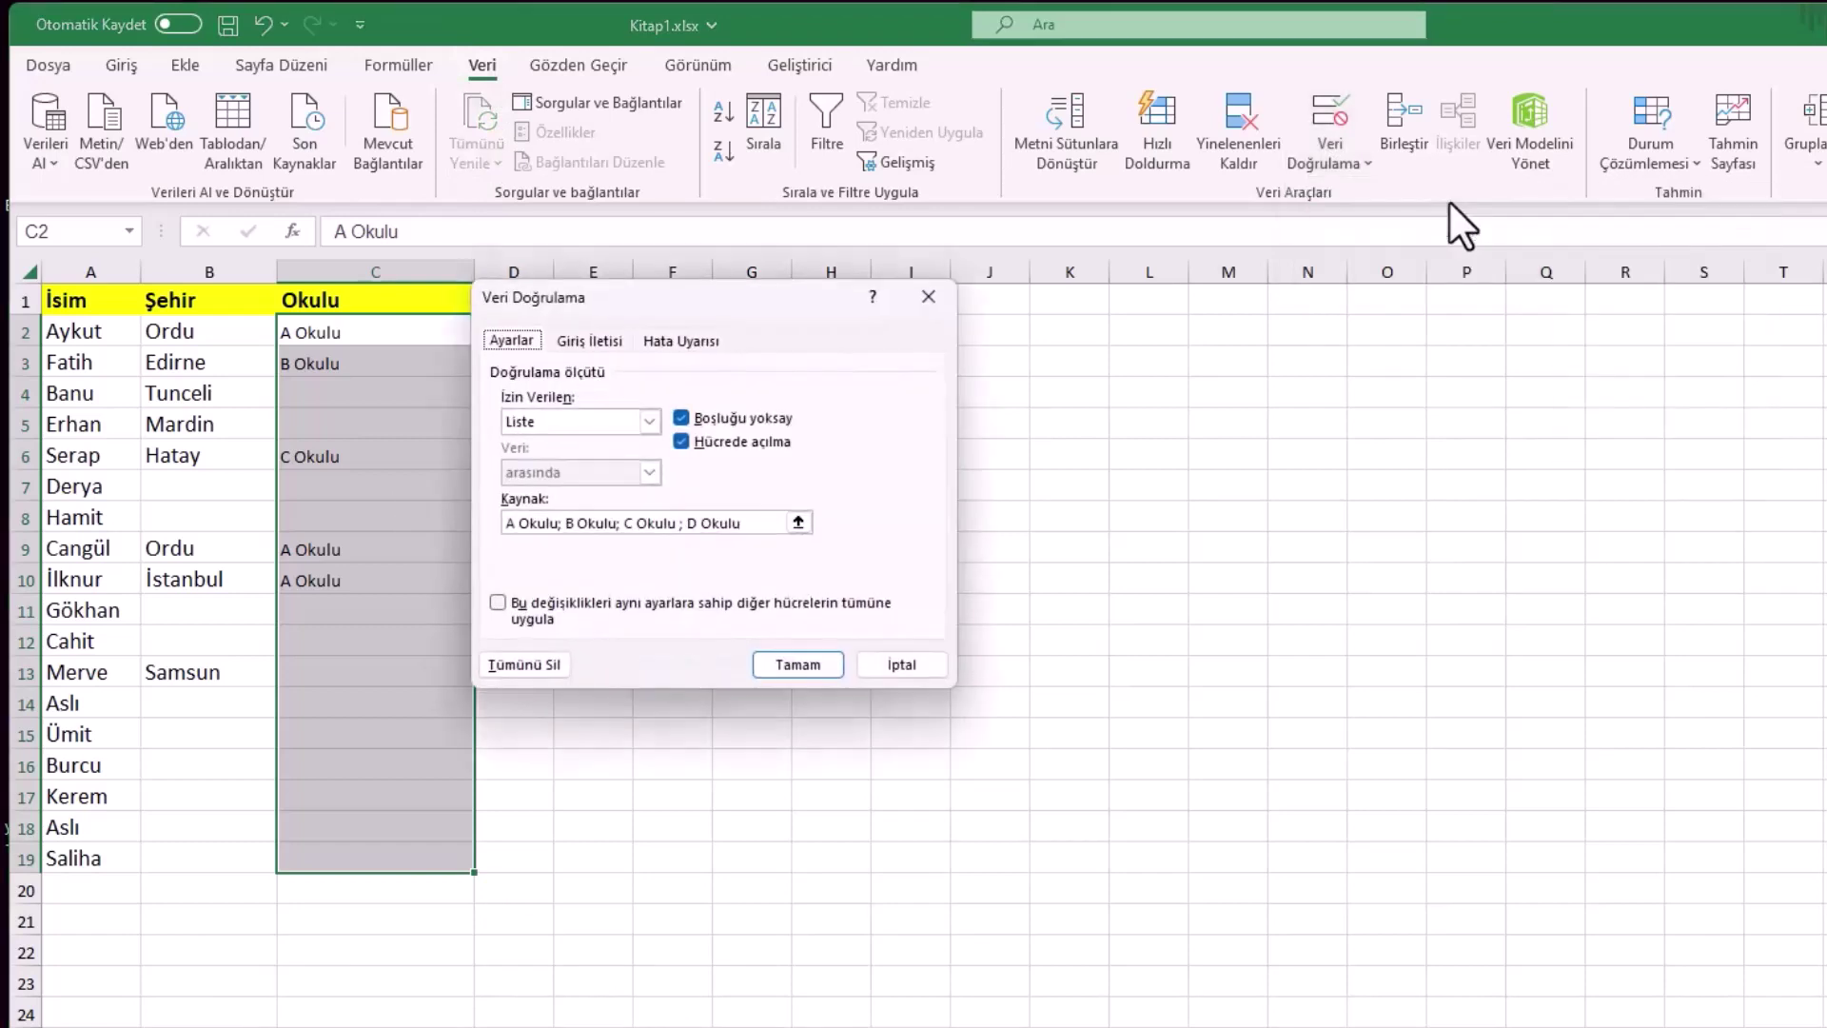
{"action": "left_click", "coordinate": [528, 663]}
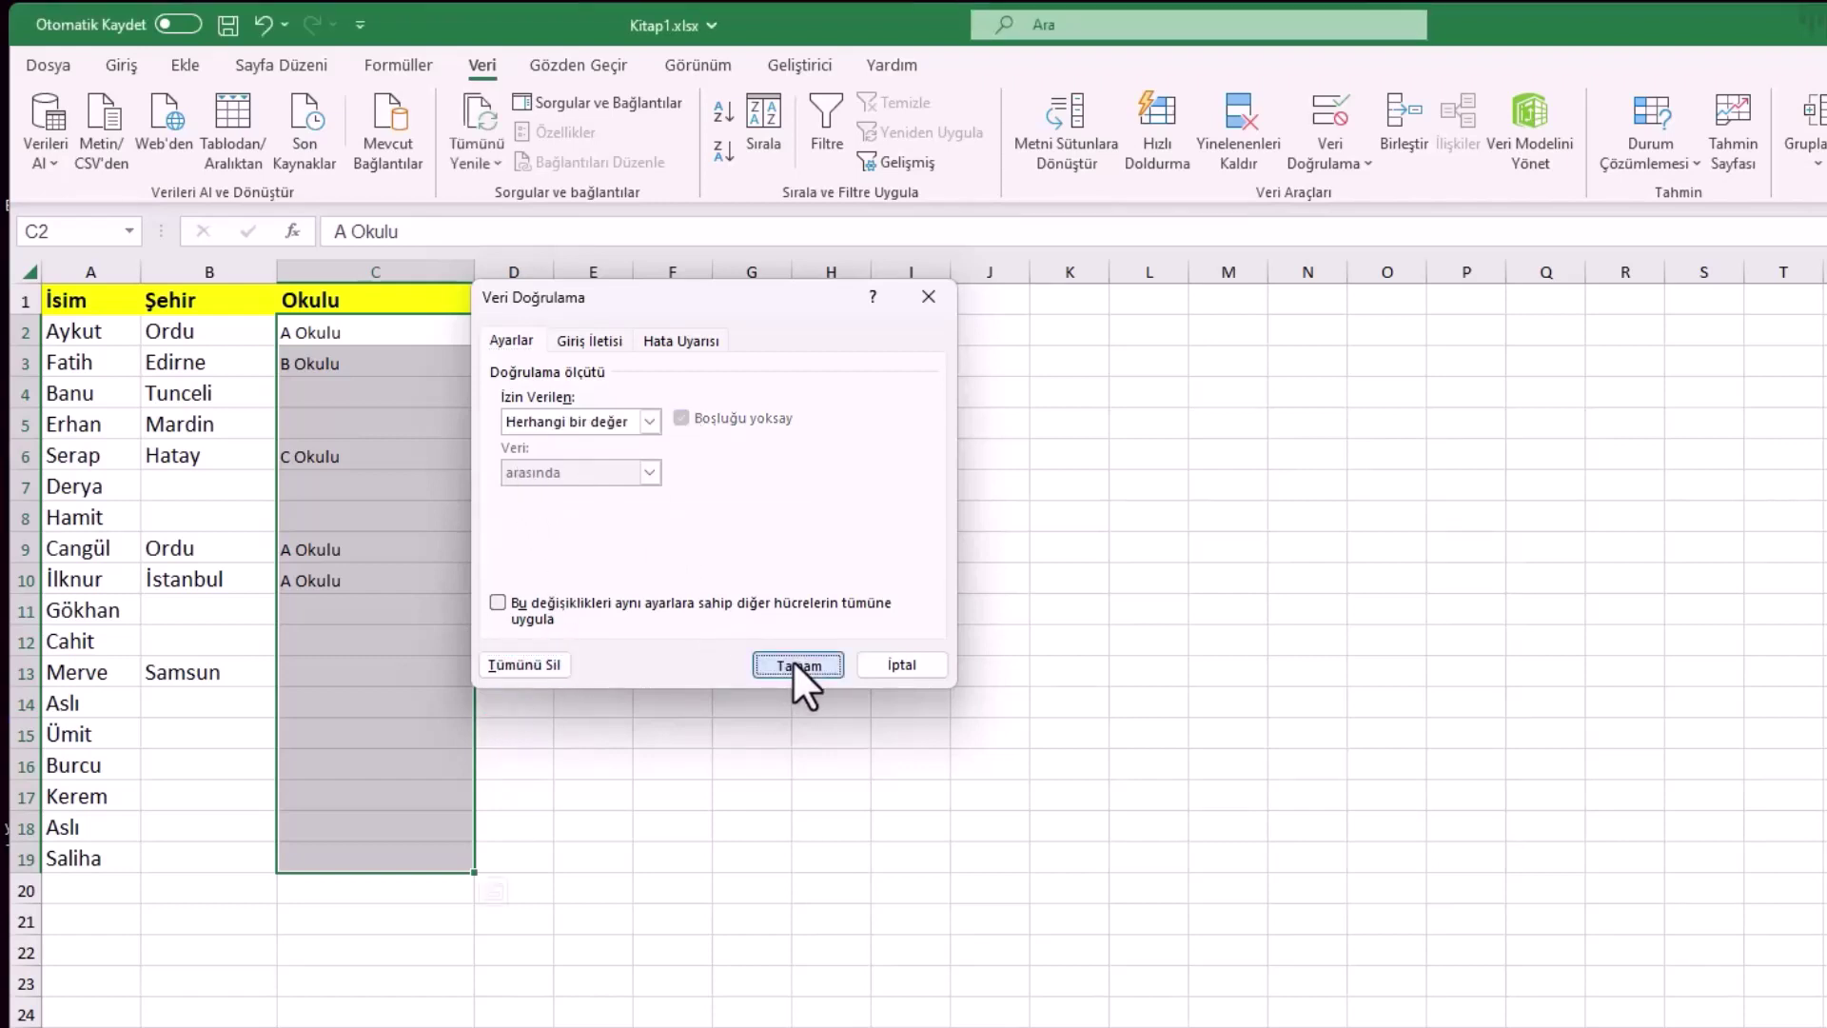
{"action": "left_click", "coordinate": [792, 659]}
{"action": "left_click", "coordinate": [419, 663]}
{"action": "left_click", "coordinate": [419, 518]}
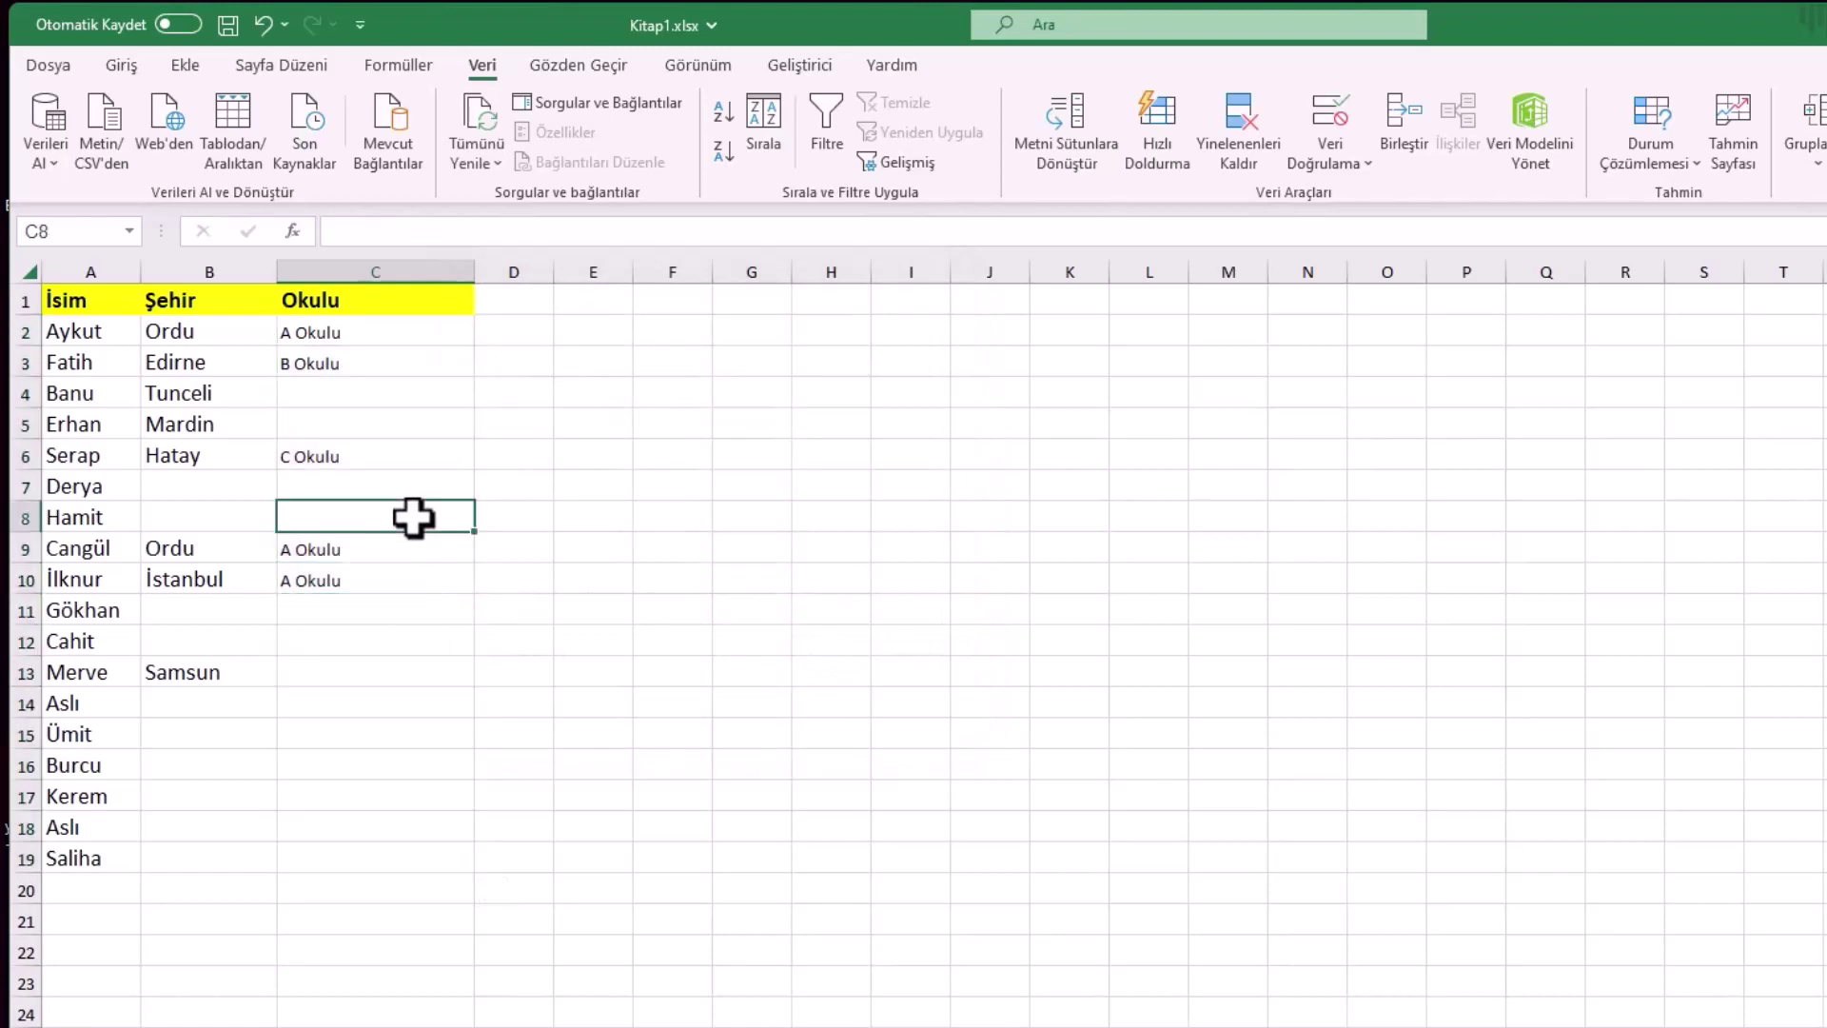
{"action": "left_click", "coordinate": [411, 485]}
{"action": "left_click", "coordinate": [409, 424]}
{"action": "left_click", "coordinate": [409, 392]}
{"action": "left_click", "coordinate": [409, 364]}
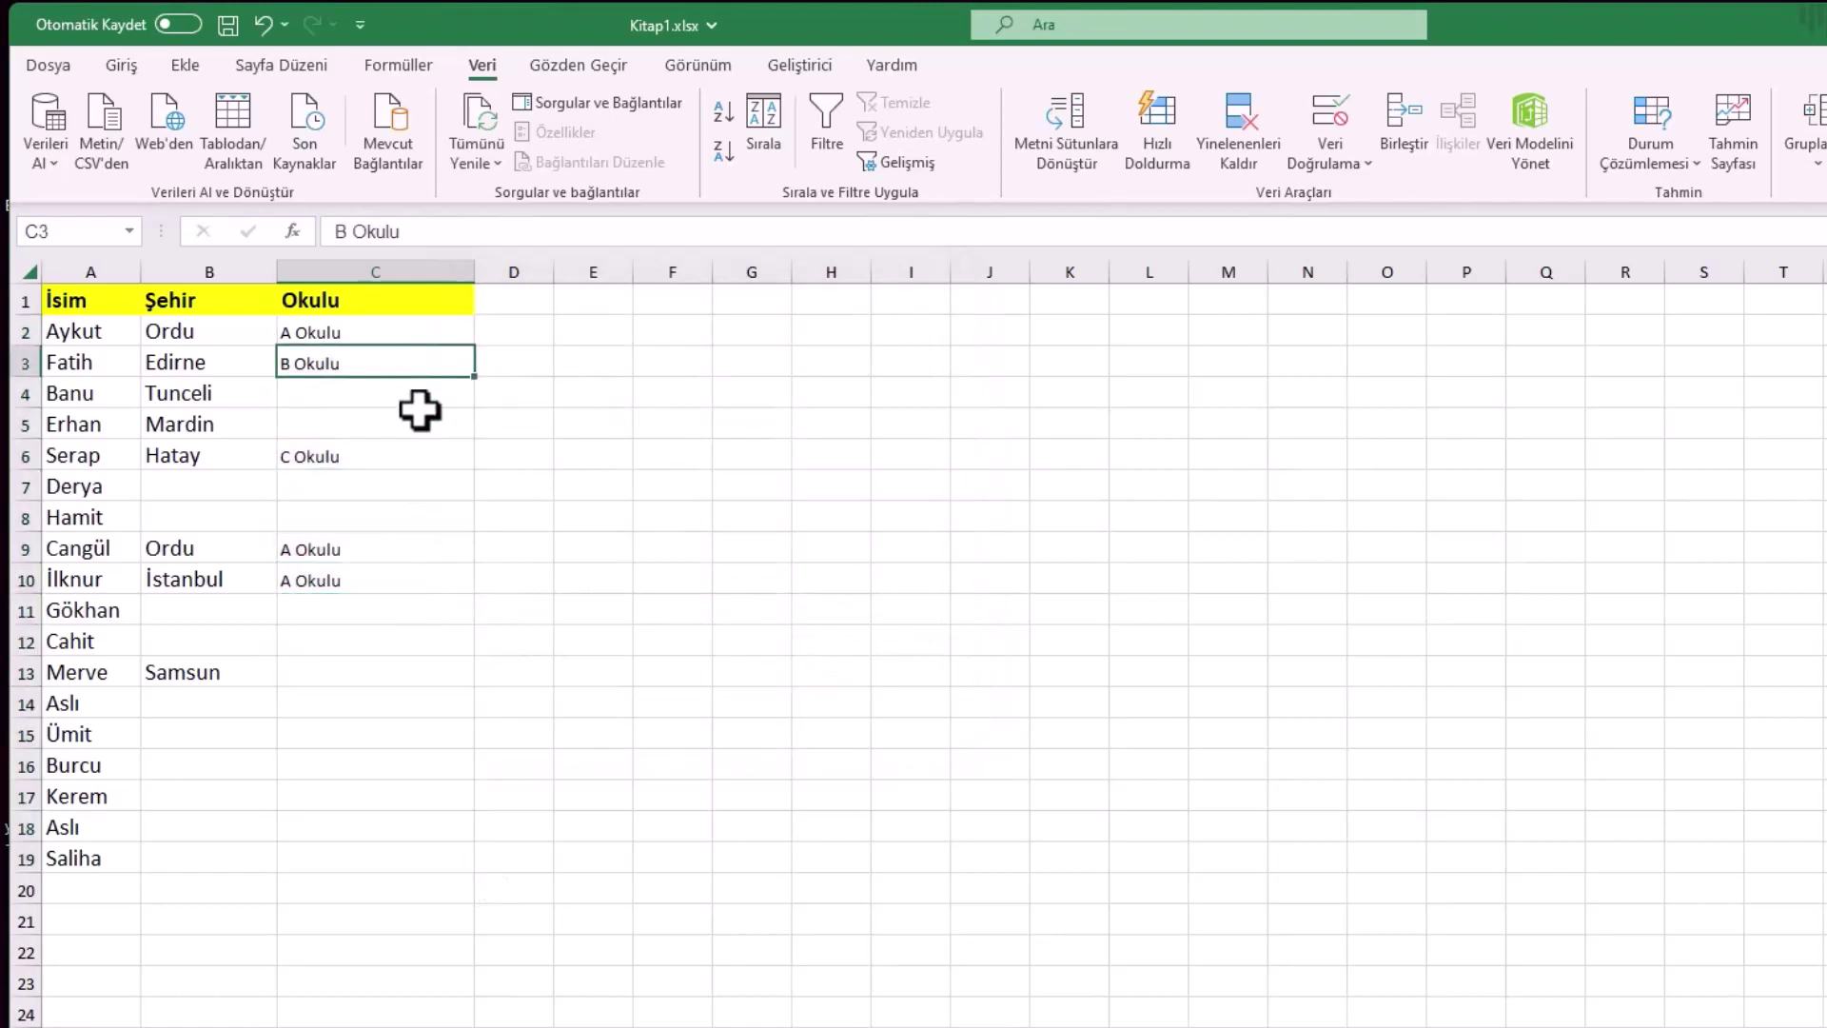